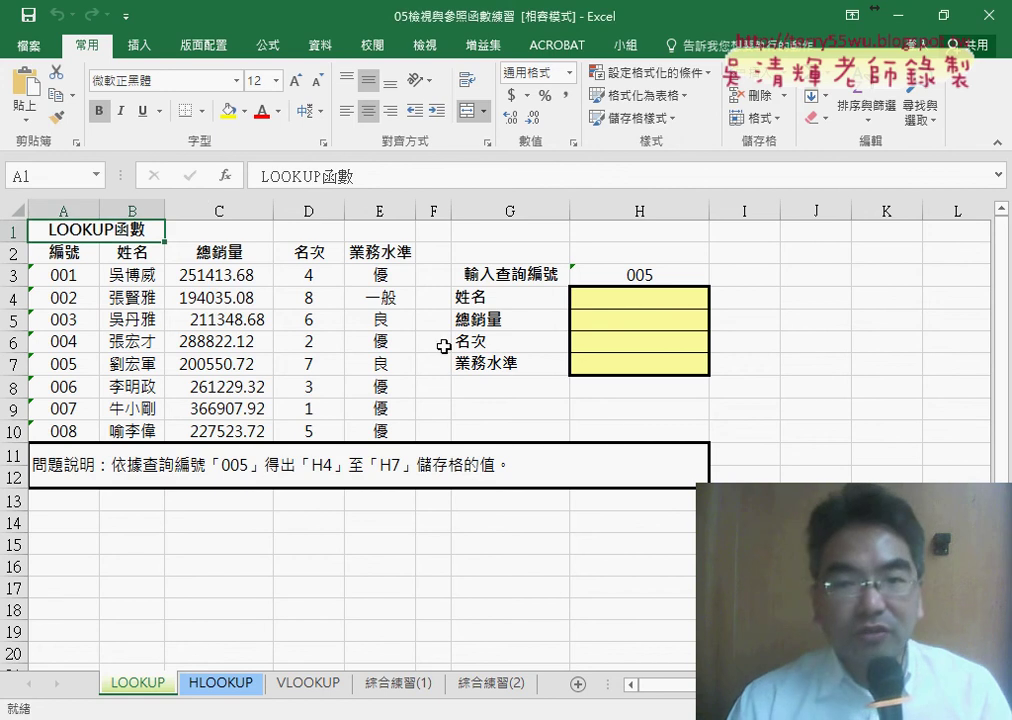
Select the data table A2:E10, then jump from A13 down to the sheet's last row, 65536
click(432, 231)
mouse_move(60, 252)
mouse_down()
mouse_move(345, 340)
mouse_move(387, 429)
mouse_up()
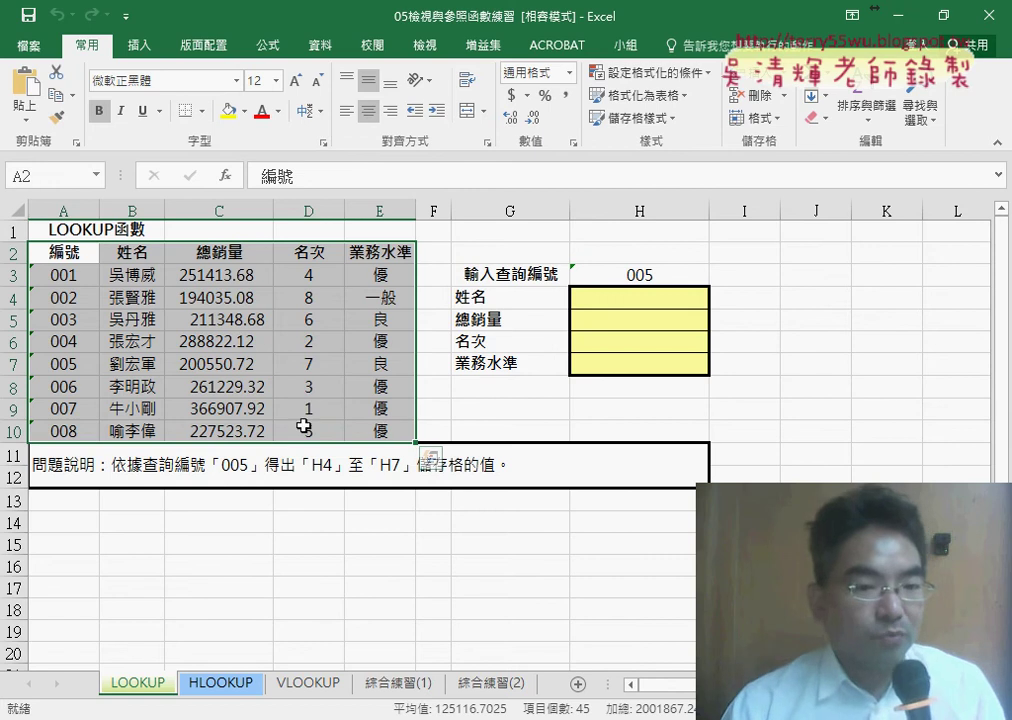
click(49, 502)
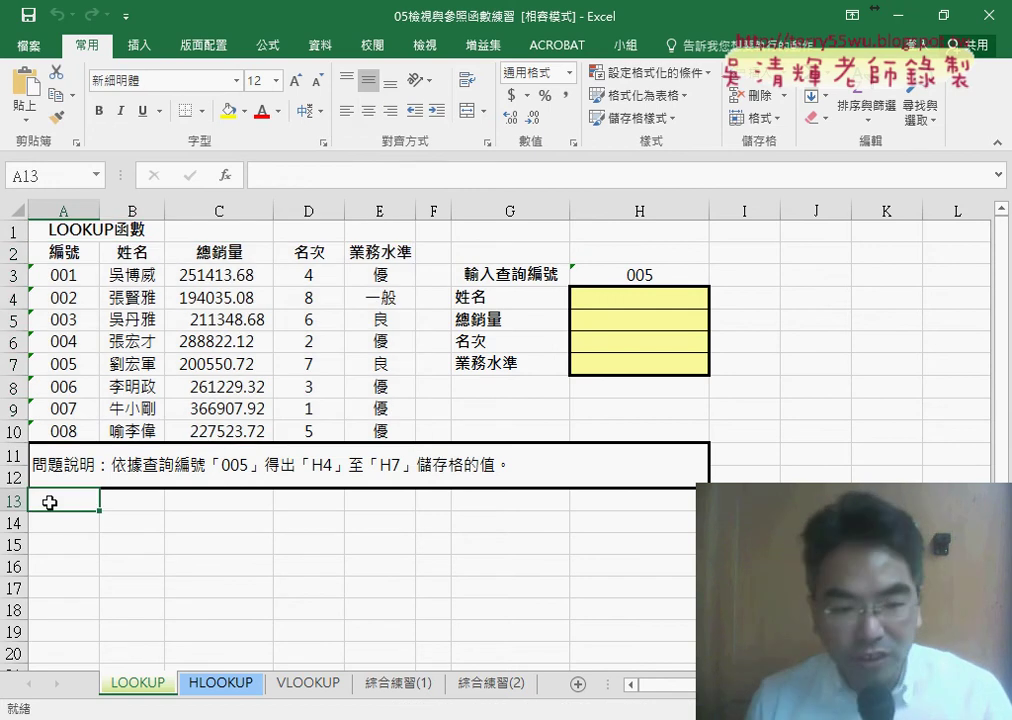
key(ctrl+Down)
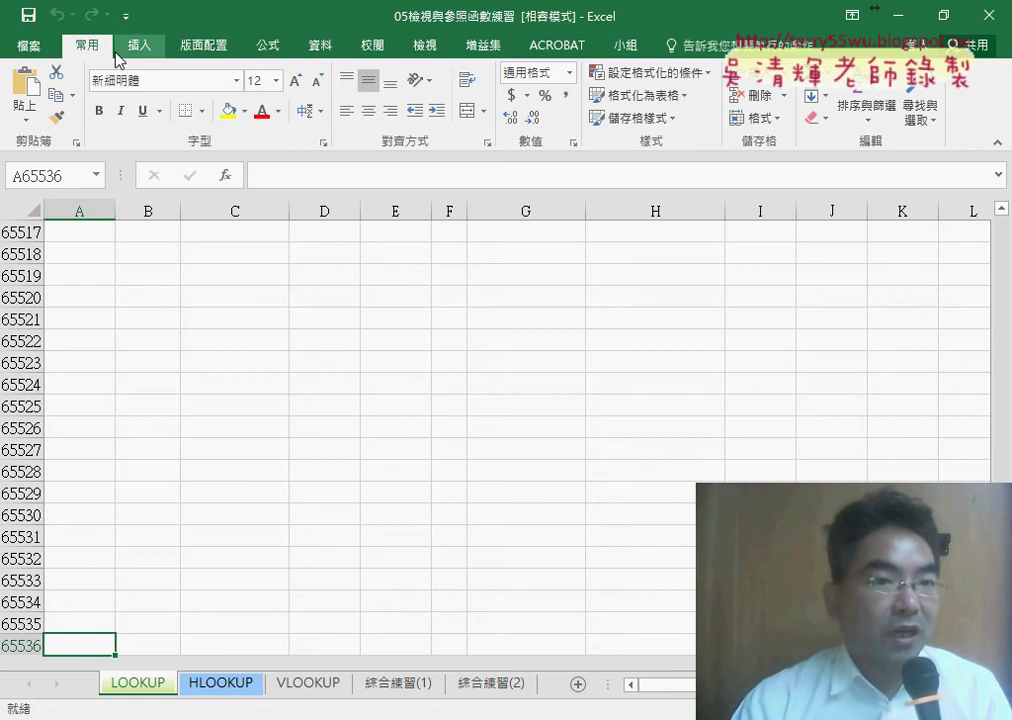
In Save As, choose the Excel Workbook (.xlsx) file type for 05檢視與參照函數練習
click(29, 50)
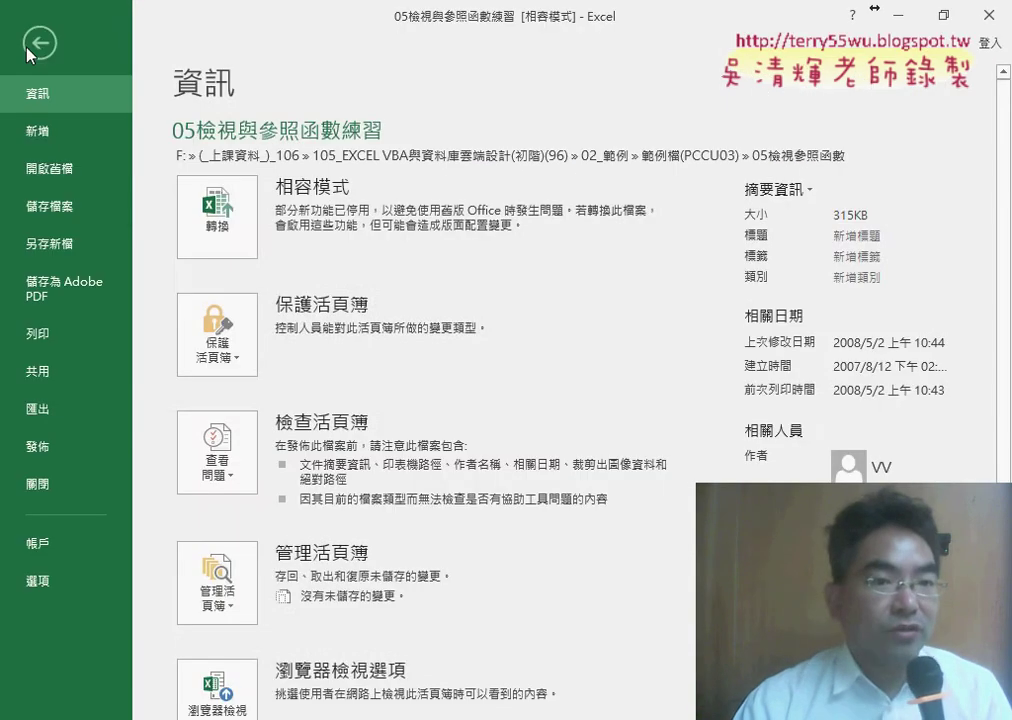
click(66, 248)
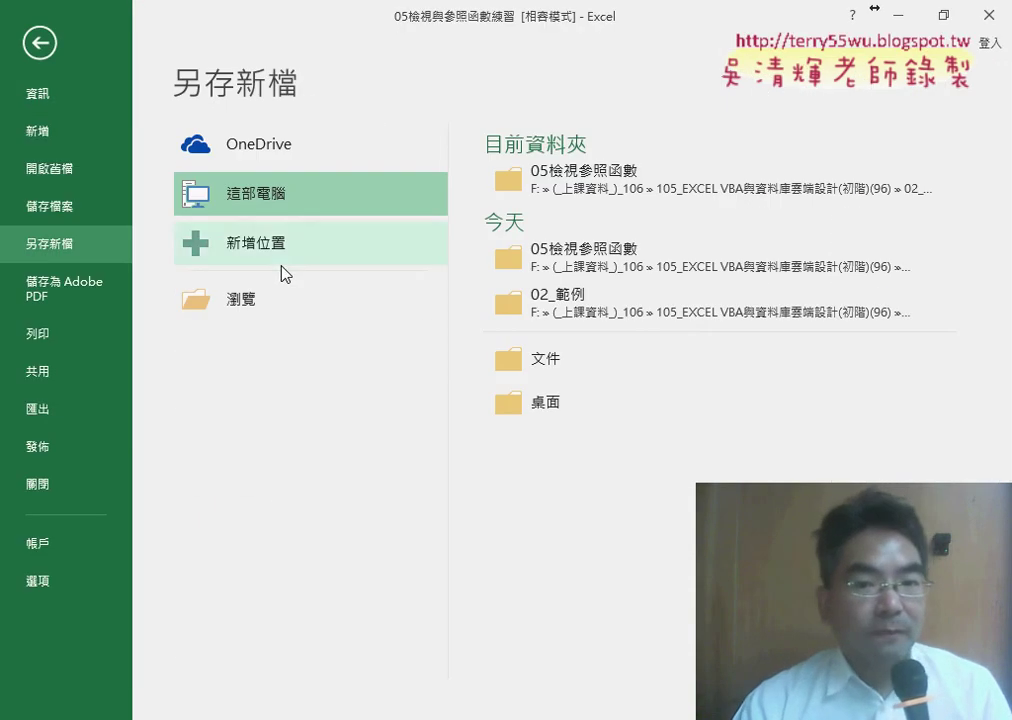
click(254, 314)
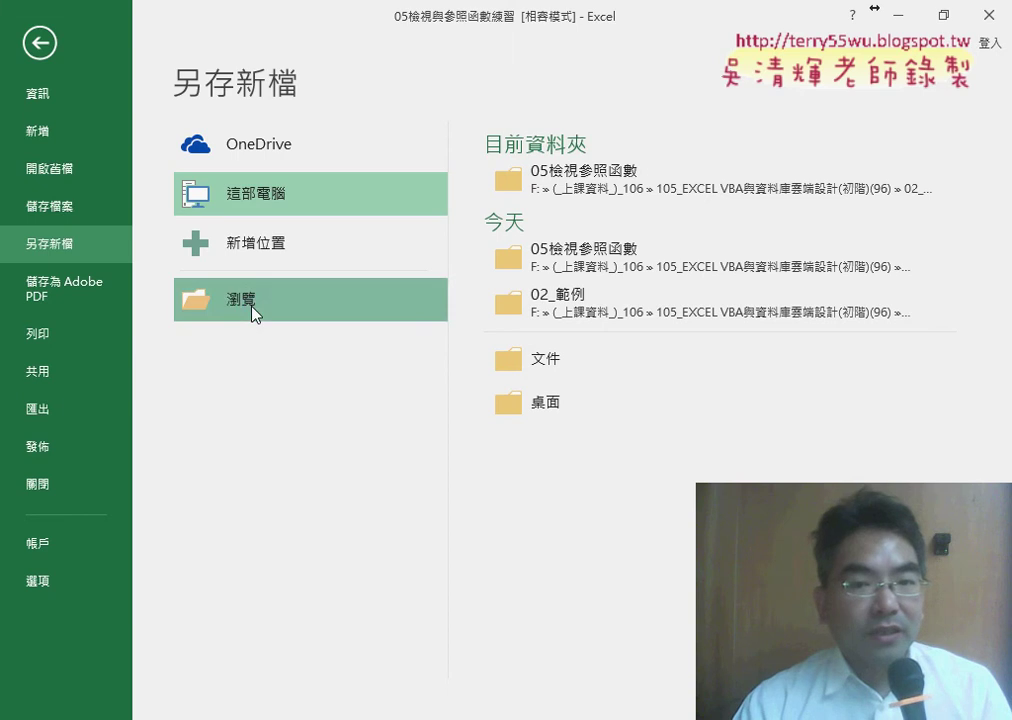
click(301, 364)
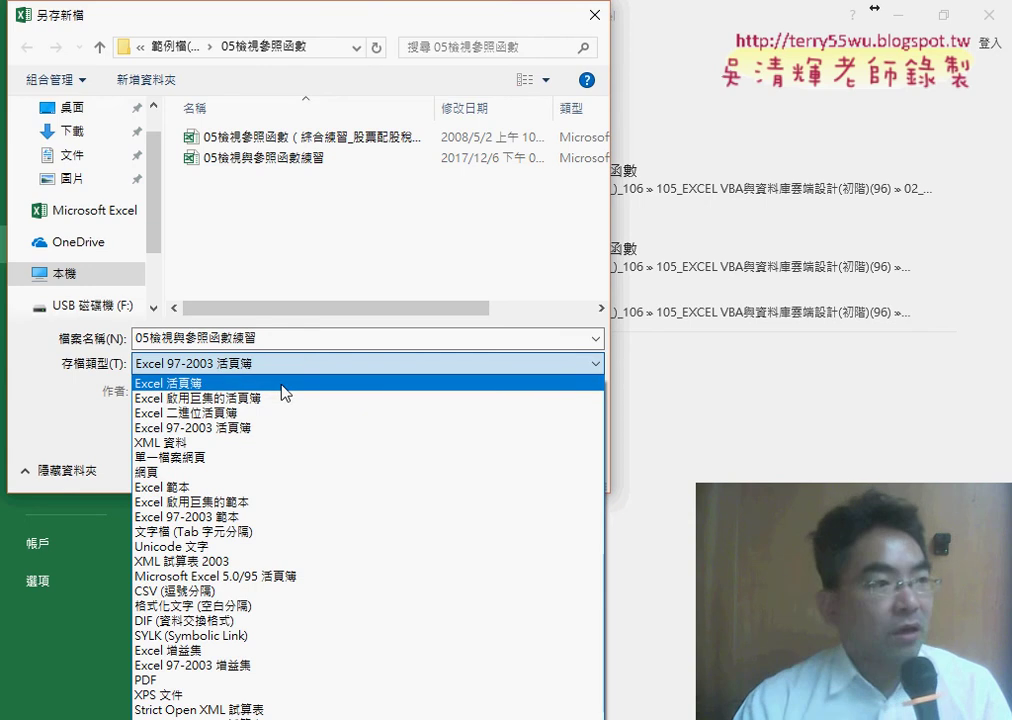
click(285, 391)
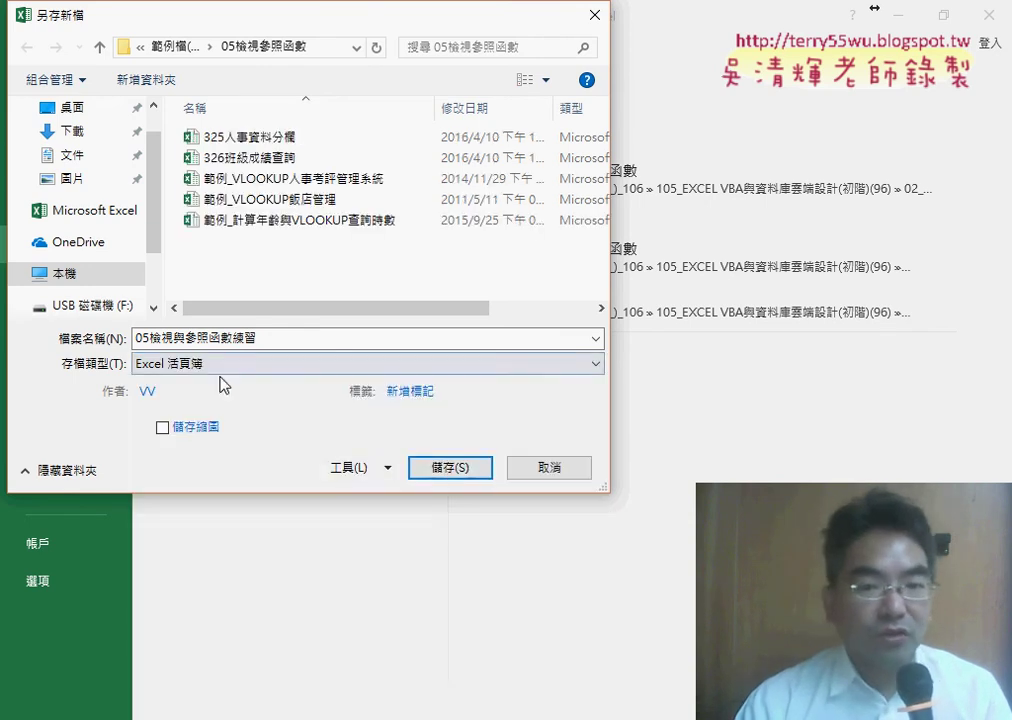
click(240, 340)
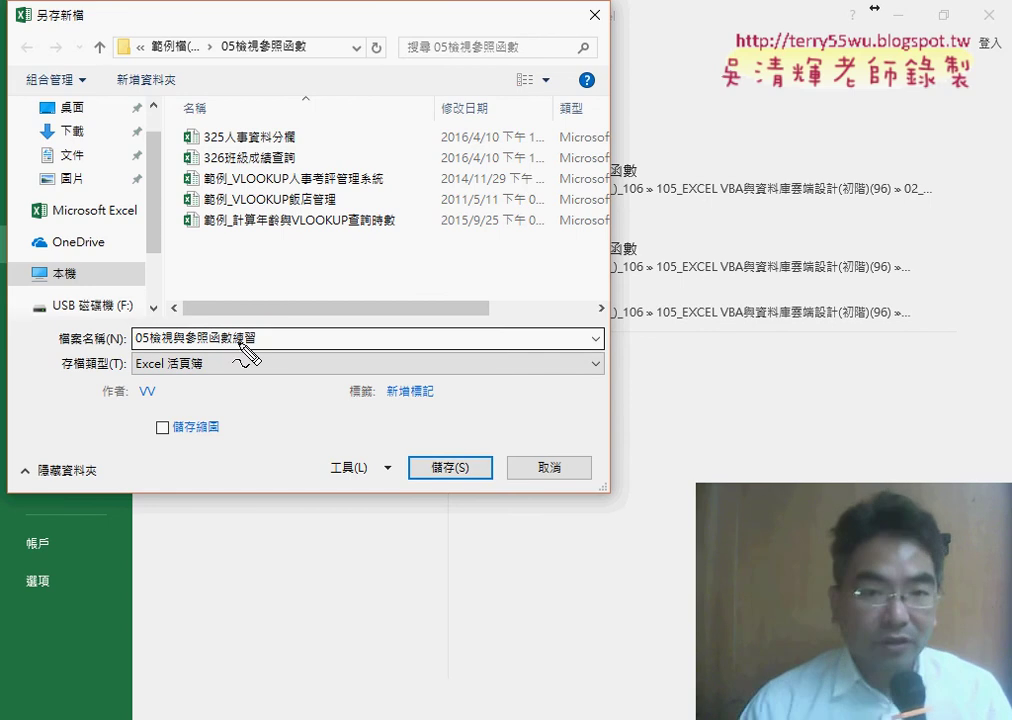
Mark up the Save As dialog, clear the marks, and save the copy as .xlsx under the same name
drag(214, 252, 236, 276)
mouse_move(236, 250)
mouse_down()
mouse_move(214, 278)
mouse_move(310, 262)
mouse_move(300, 277)
mouse_up()
mouse_move(348, 245)
mouse_down()
mouse_move(380, 278)
mouse_move(350, 279)
mouse_up()
mouse_move(390, 212)
mouse_down()
mouse_move(390, 287)
mouse_move(447, 284)
mouse_up()
drag(446, 251, 425, 285)
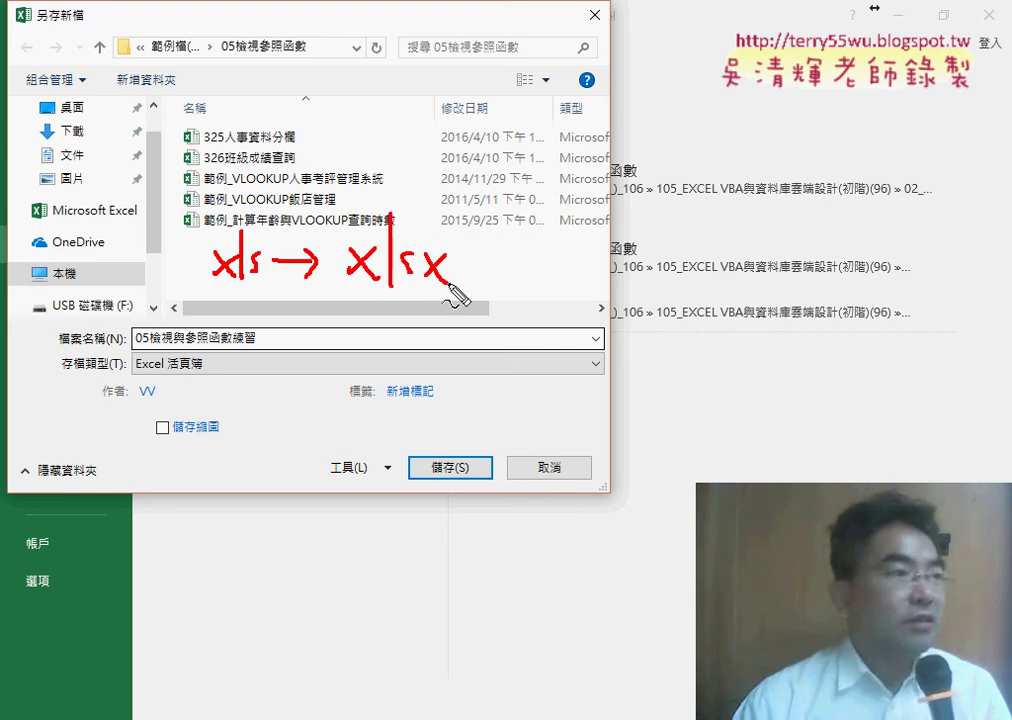
drag(350, 296, 475, 300)
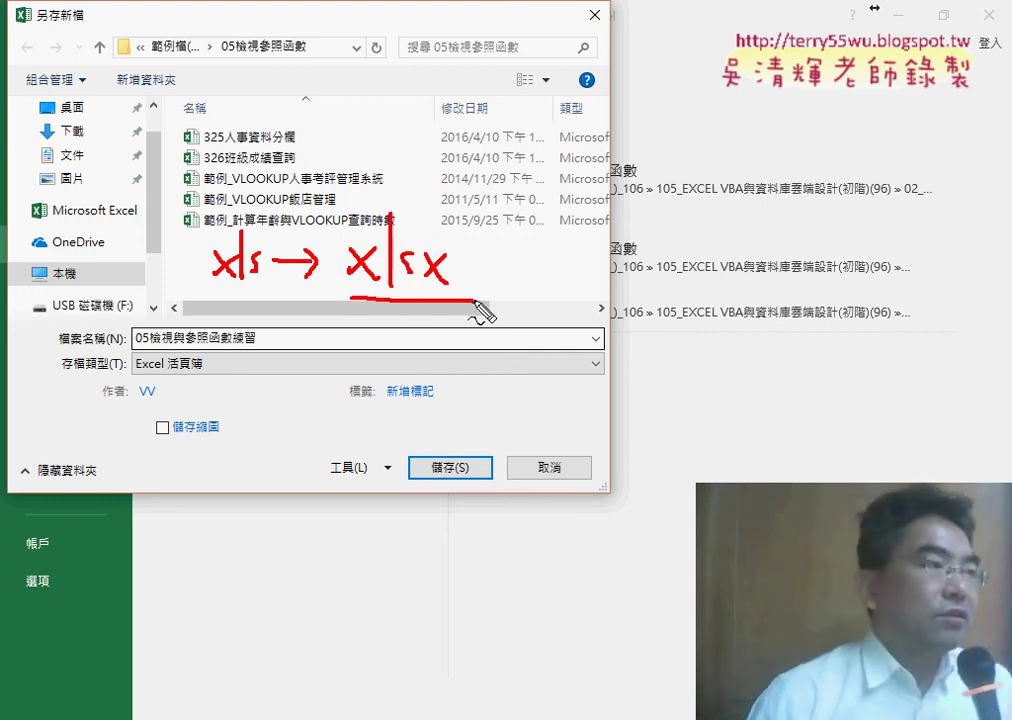
drag(210, 355, 218, 370)
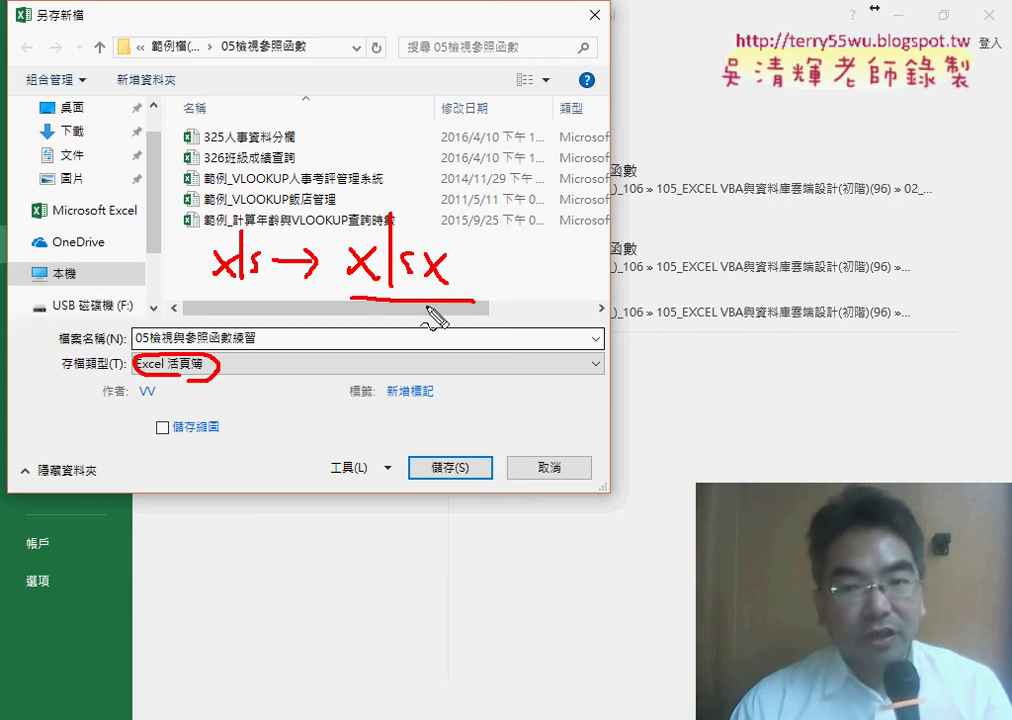
drag(426, 328, 448, 326)
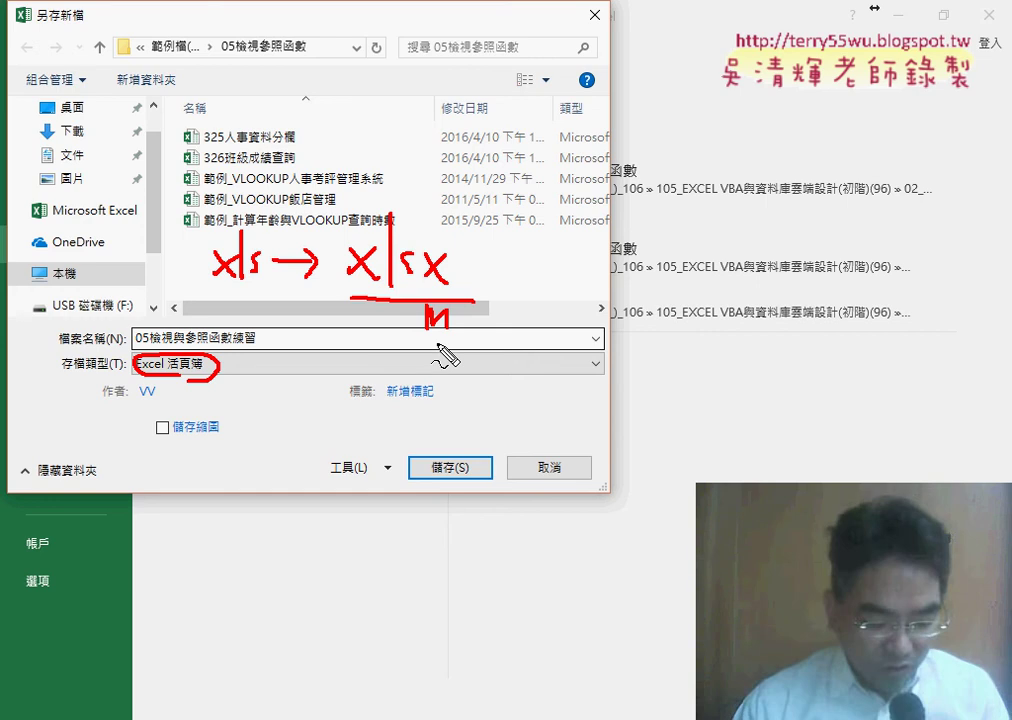
key(Escape)
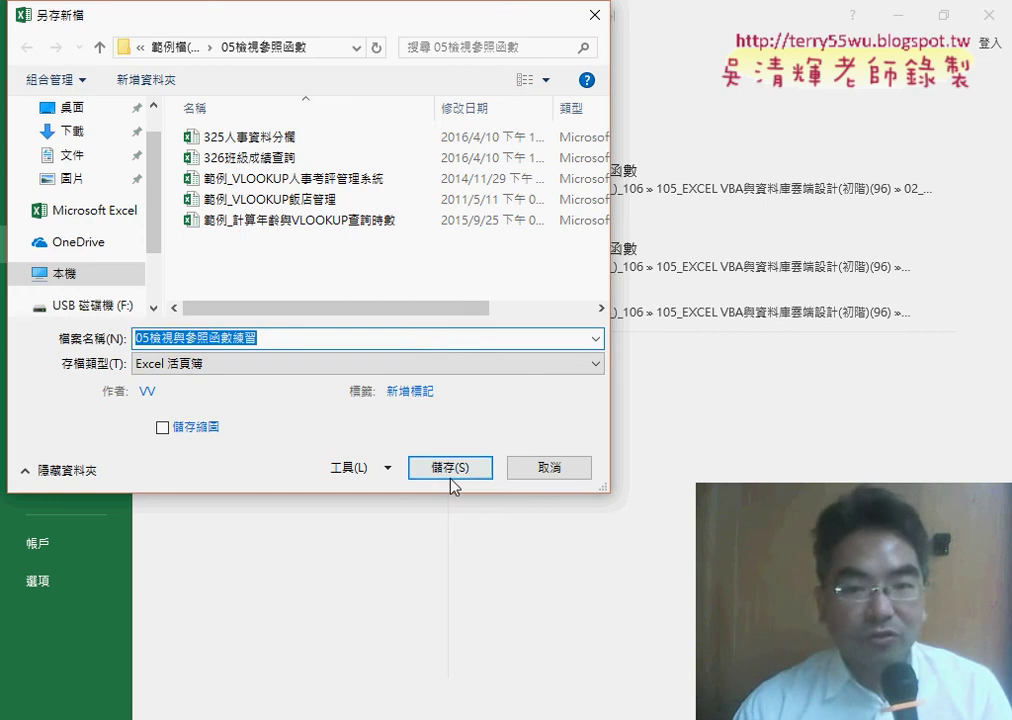
click(452, 472)
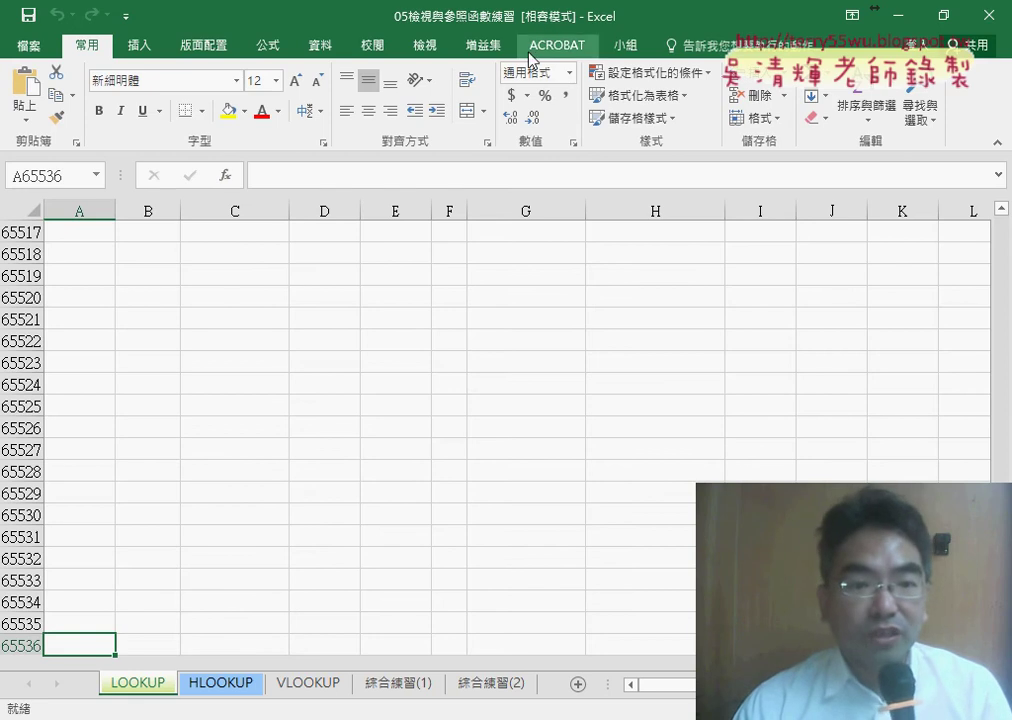
scroll(287, 469, down, 3)
scroll(287, 469, up, 3)
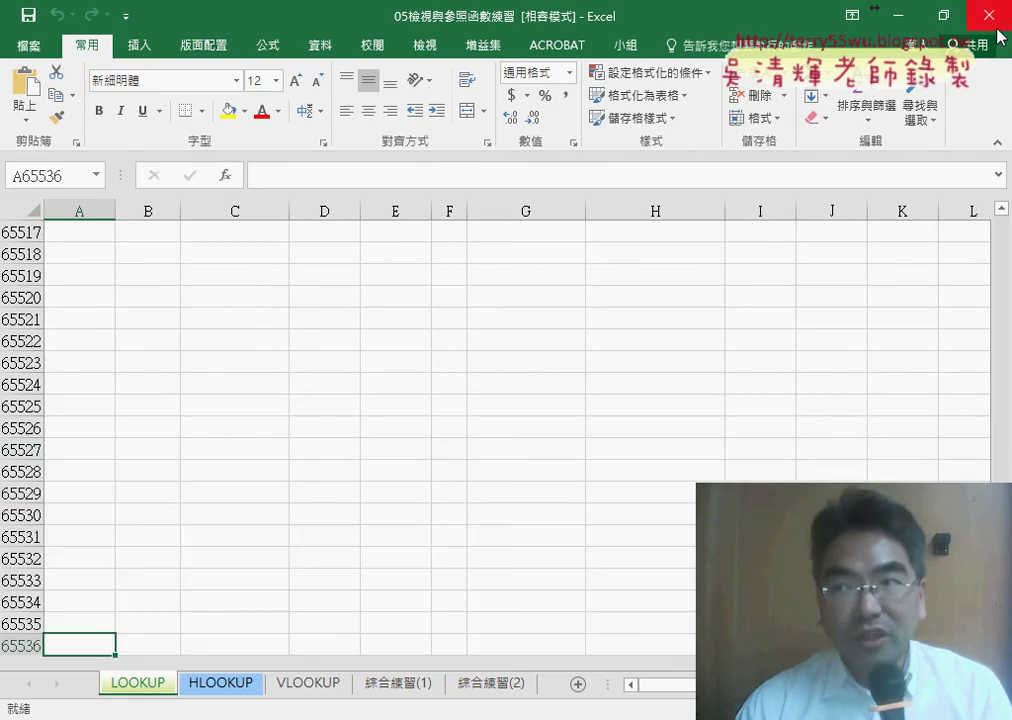
Close Excel and switch the folder view to Large icons
key(alt+F4)
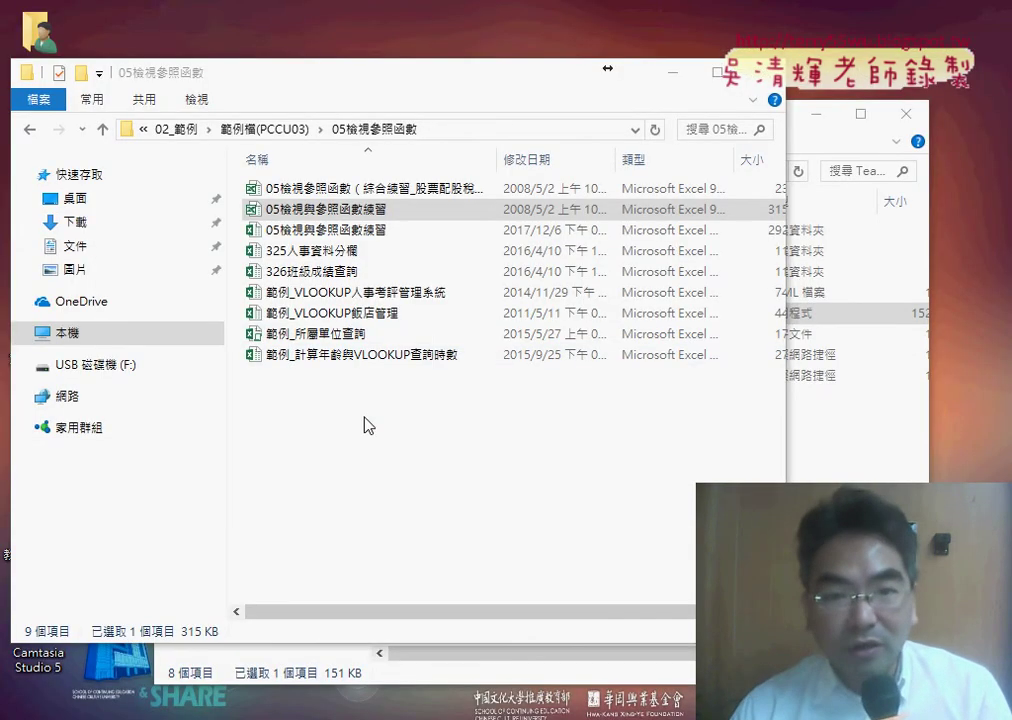
click(458, 234)
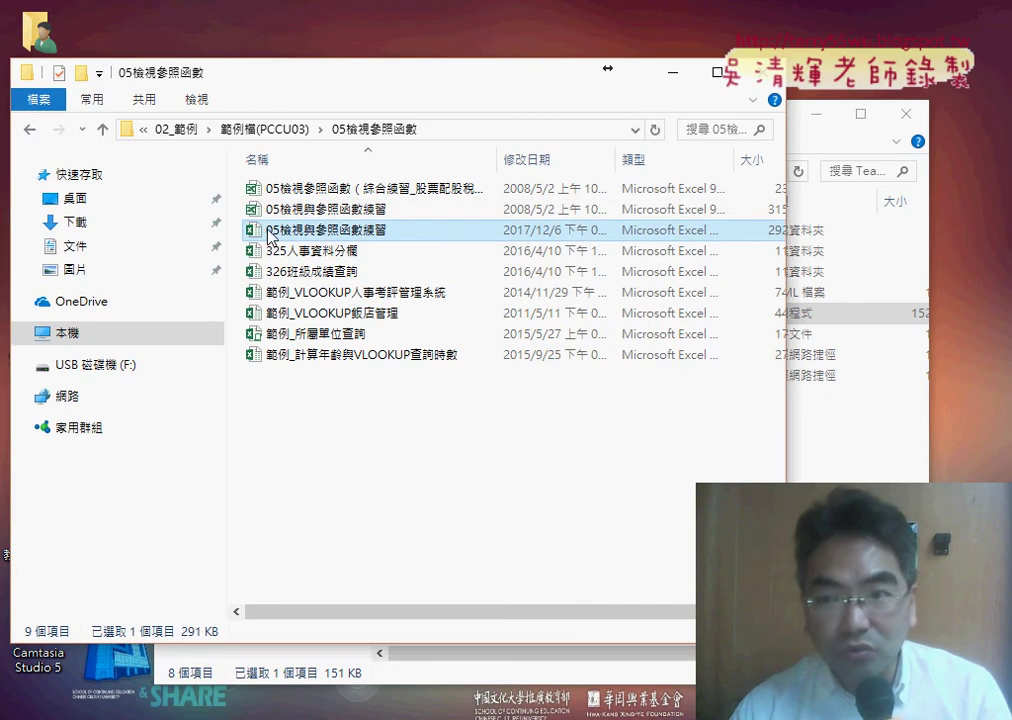
click(189, 104)
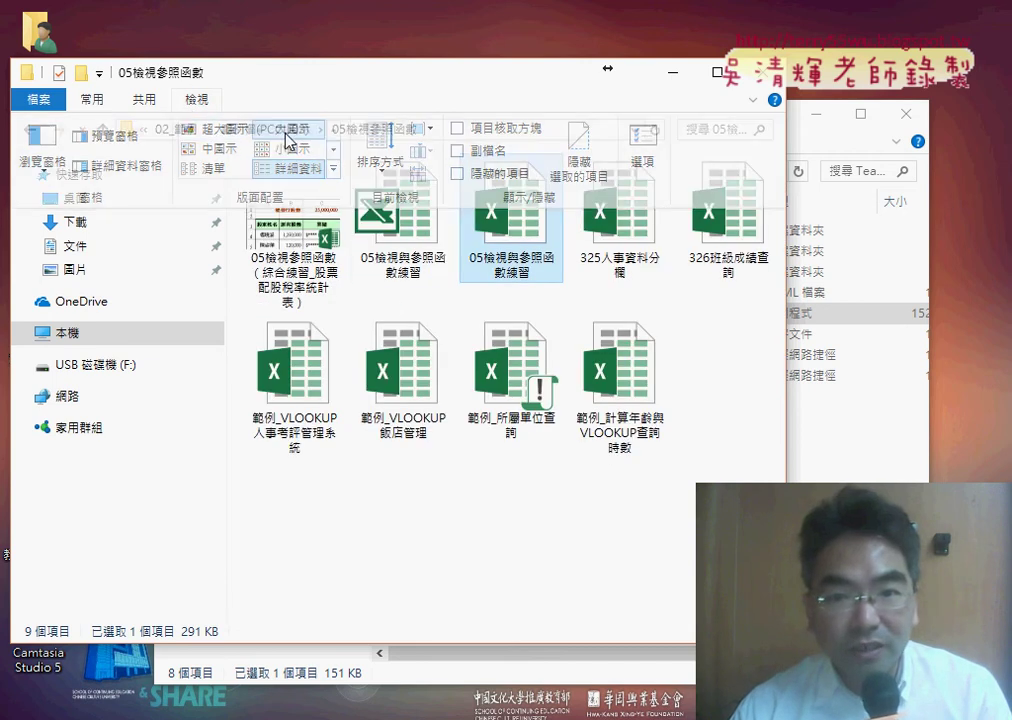
click(292, 128)
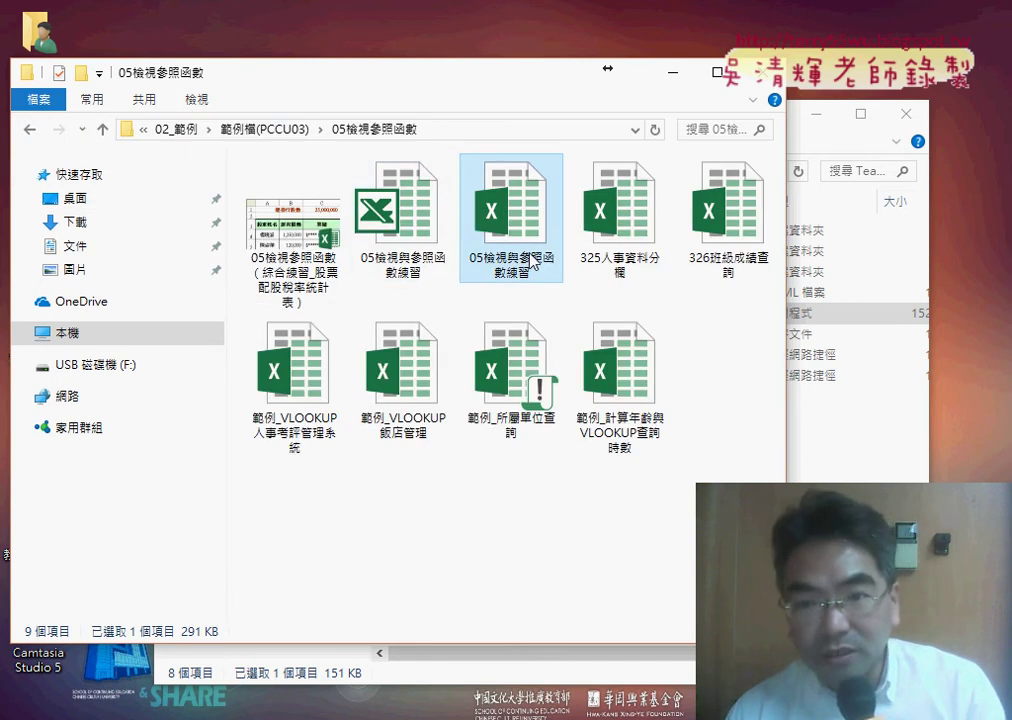
Compare the old-format and new .xlsx copies of 05檢視與參照函數練習
click(398, 246)
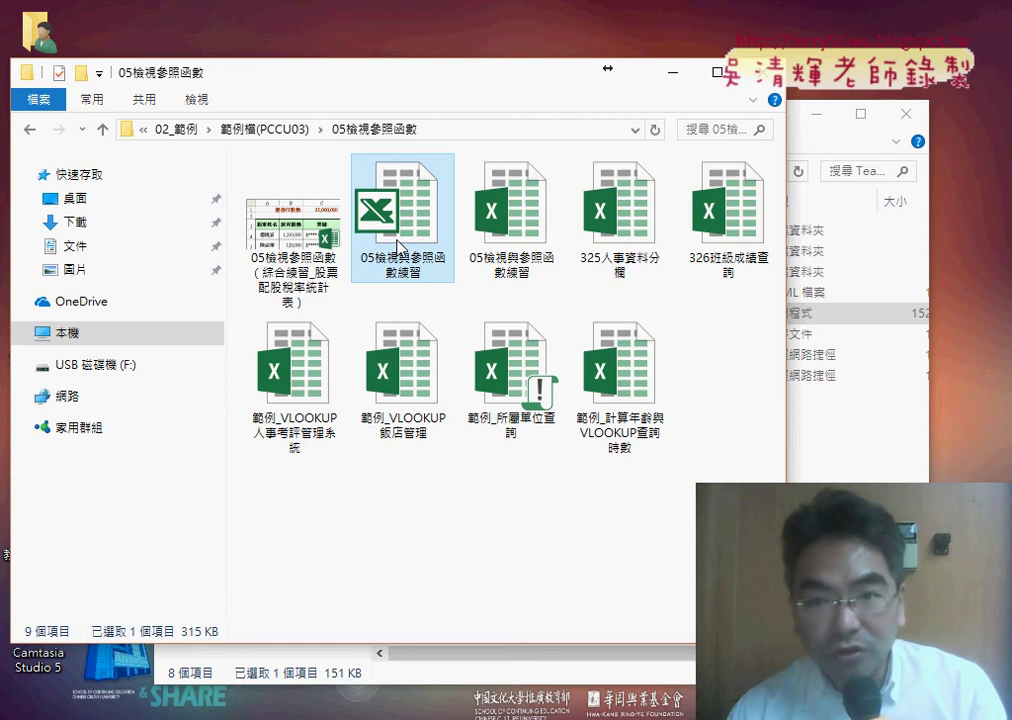
click(505, 230)
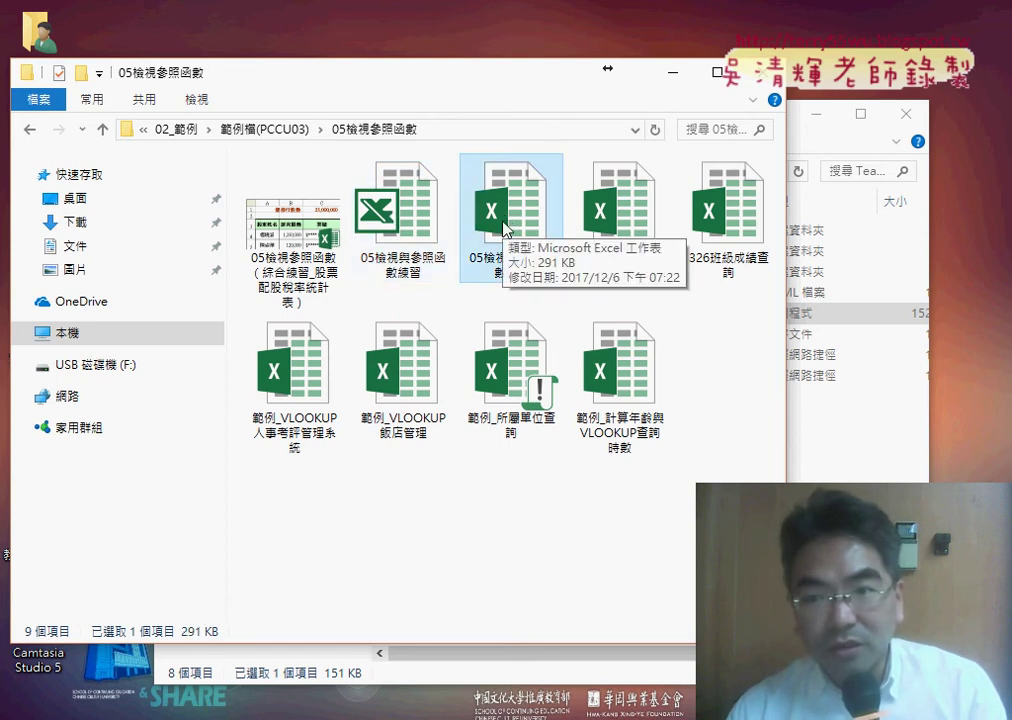
click(389, 228)
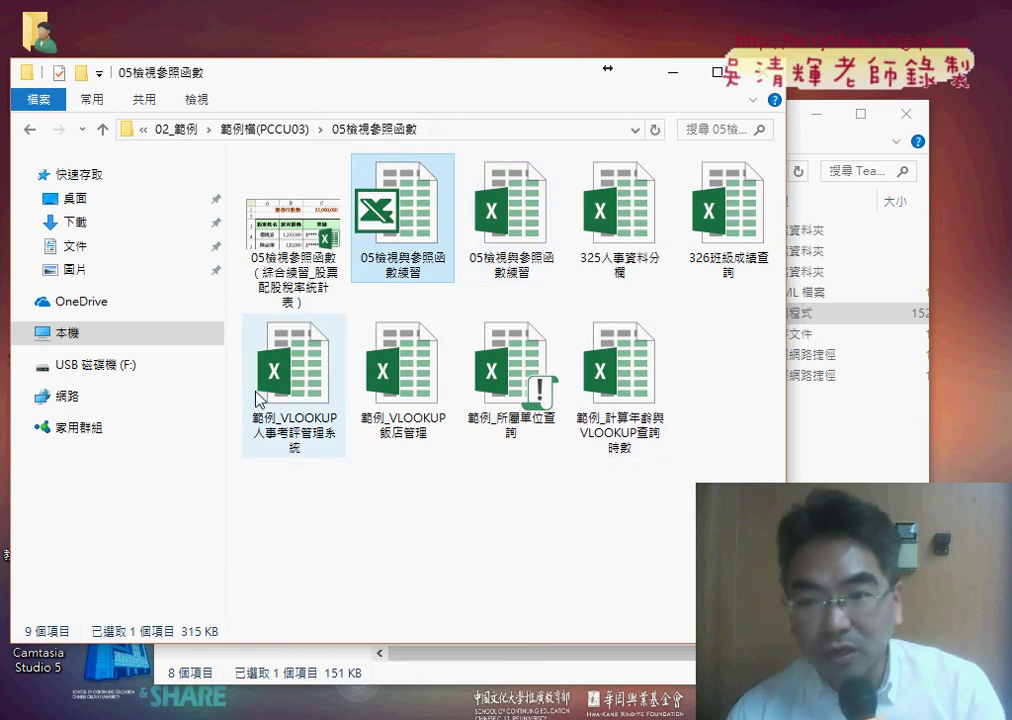
click(503, 235)
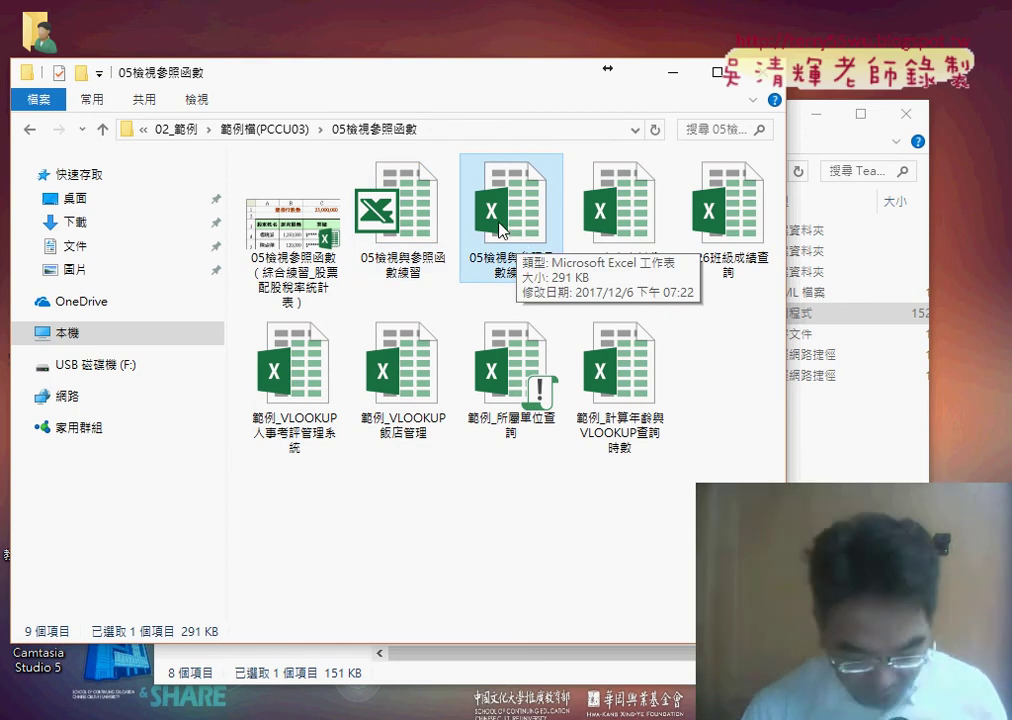
Mark up the two files, clear the marks, and open the new .xlsx copy in Excel
drag(385, 272, 370, 243)
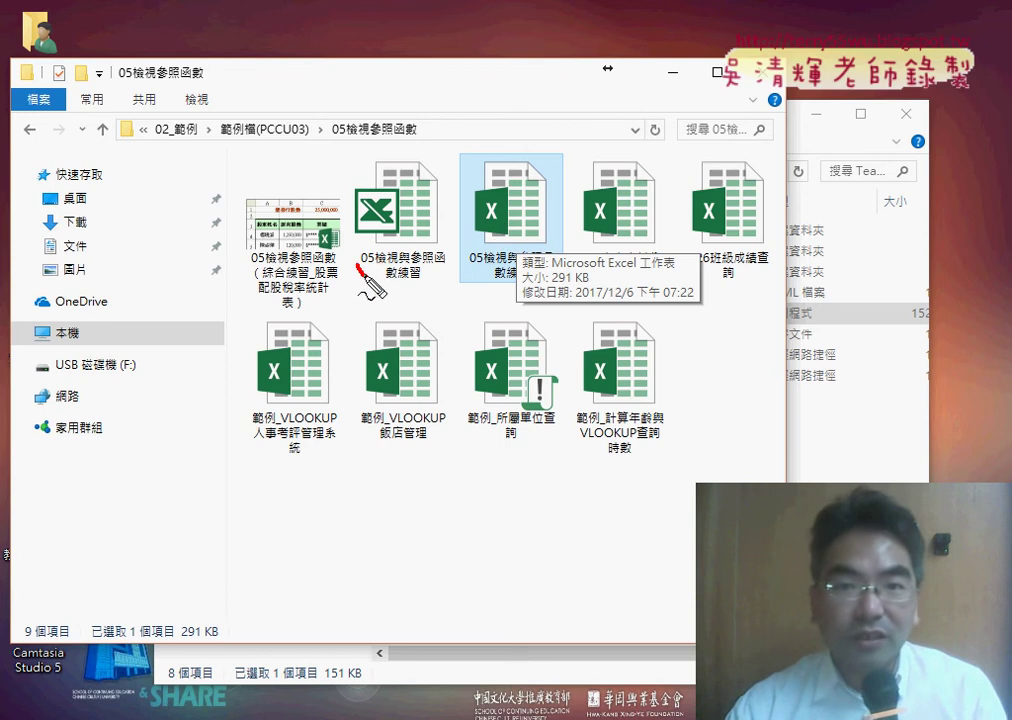
drag(478, 190, 465, 232)
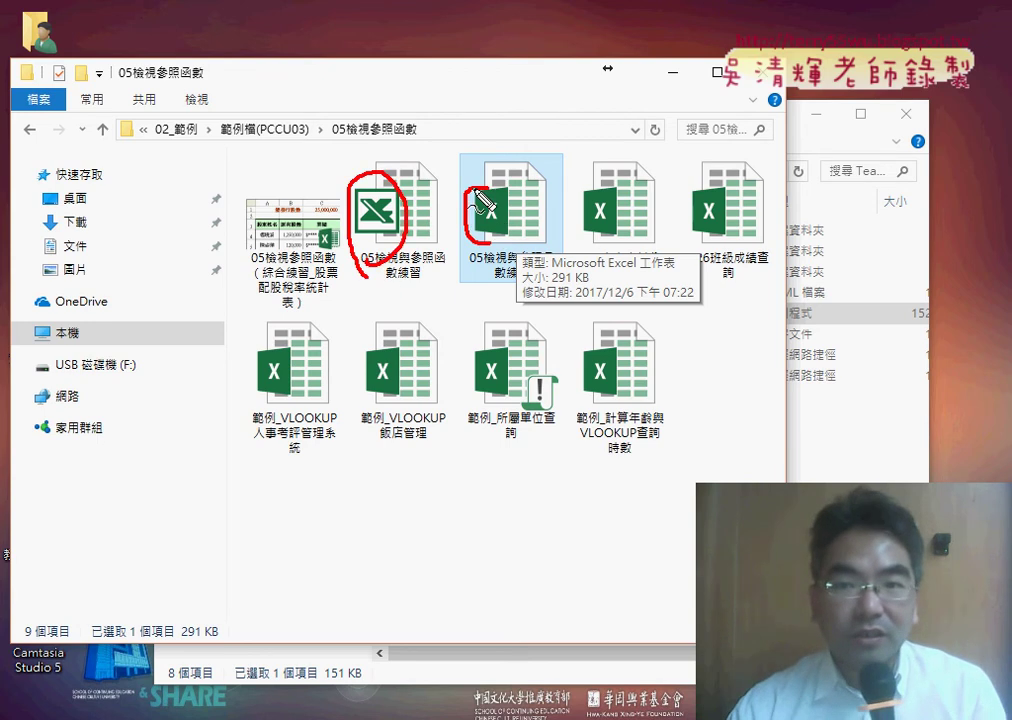
mouse_move(405, 213)
mouse_down()
mouse_move(460, 215)
mouse_move(441, 226)
mouse_up()
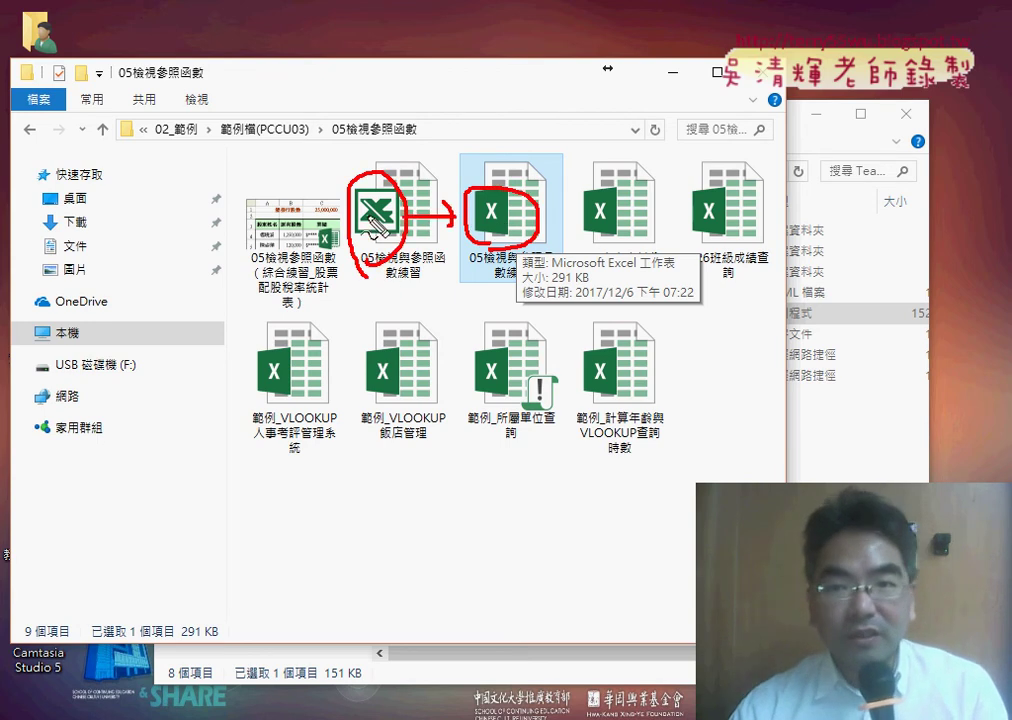
key(Escape)
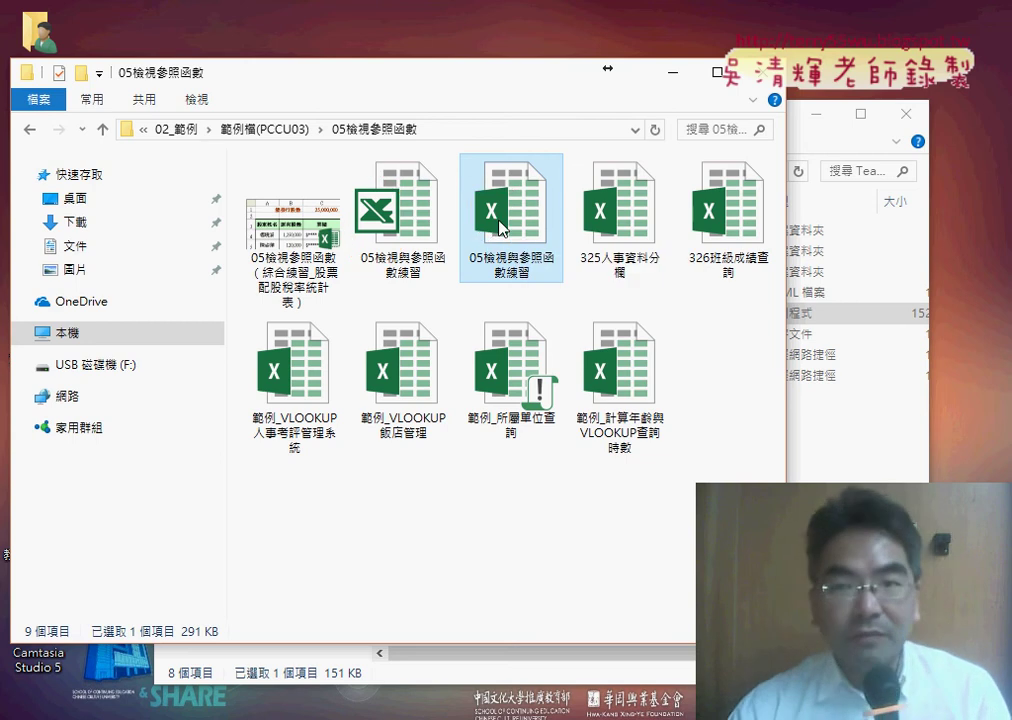
double_click(500, 228)
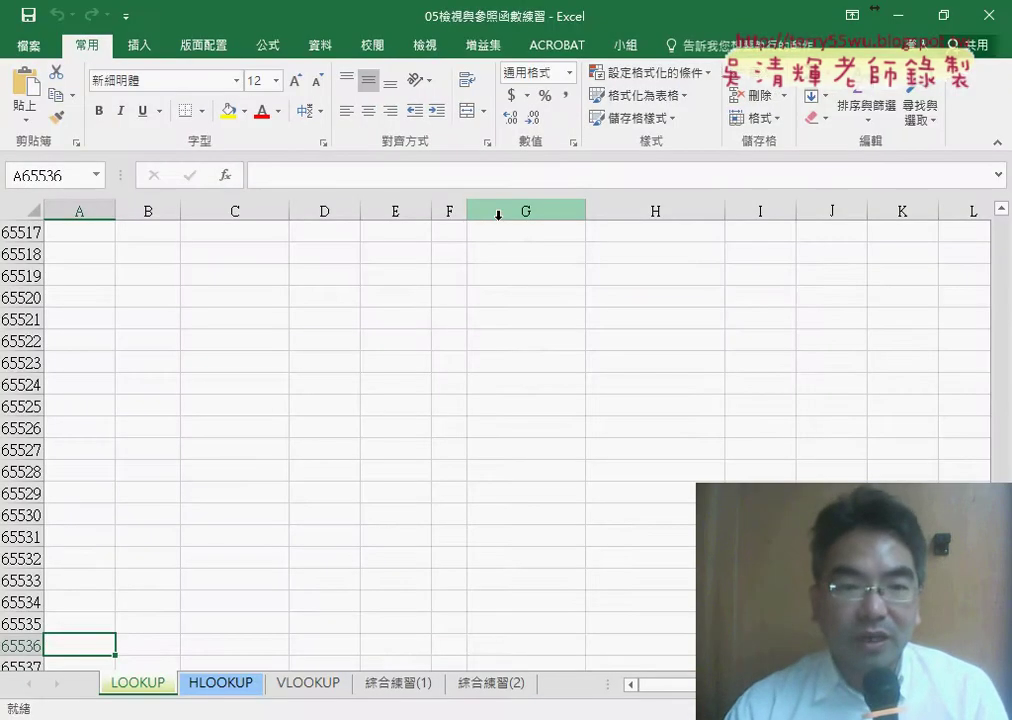
Jump to the last row, 1048576, then back up to the problem text in A11
scroll(126, 385, down, 4)
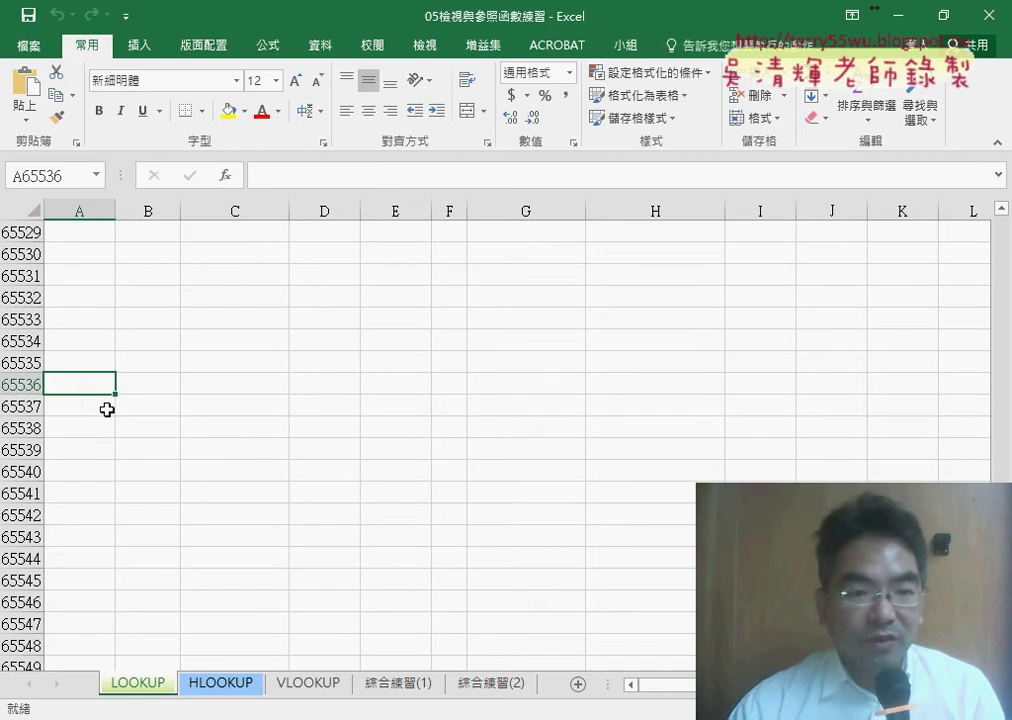
key(ctrl+Down)
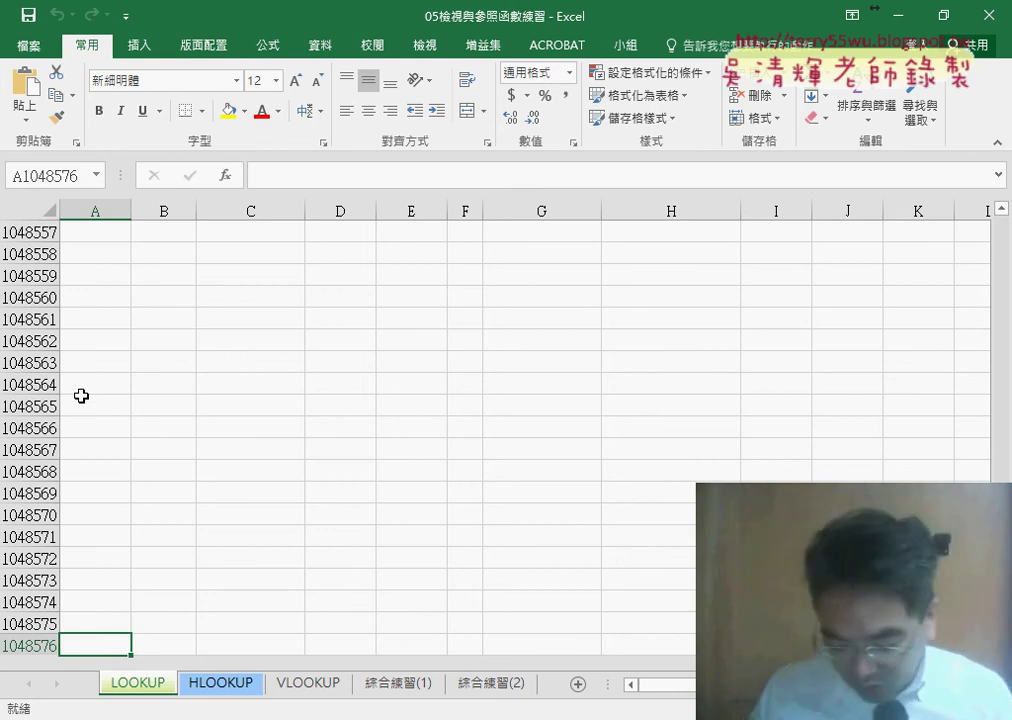
key(ctrl+Up)
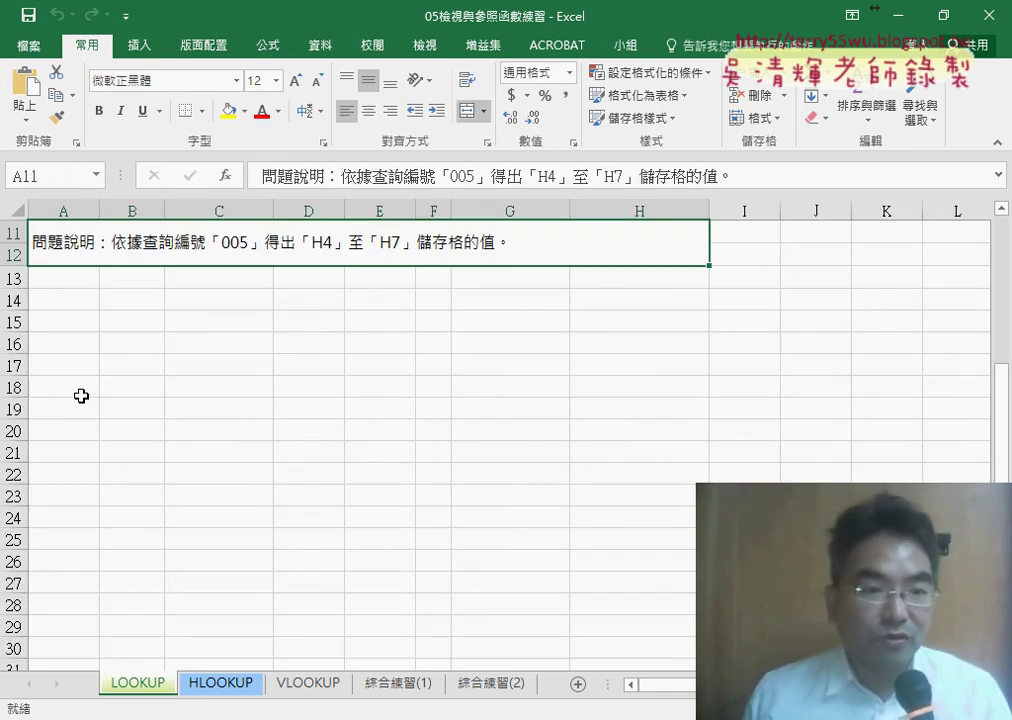
Jump to row 1048576 again, return to A11, and scroll up to show rows 1–10
key(ctrl+Down)
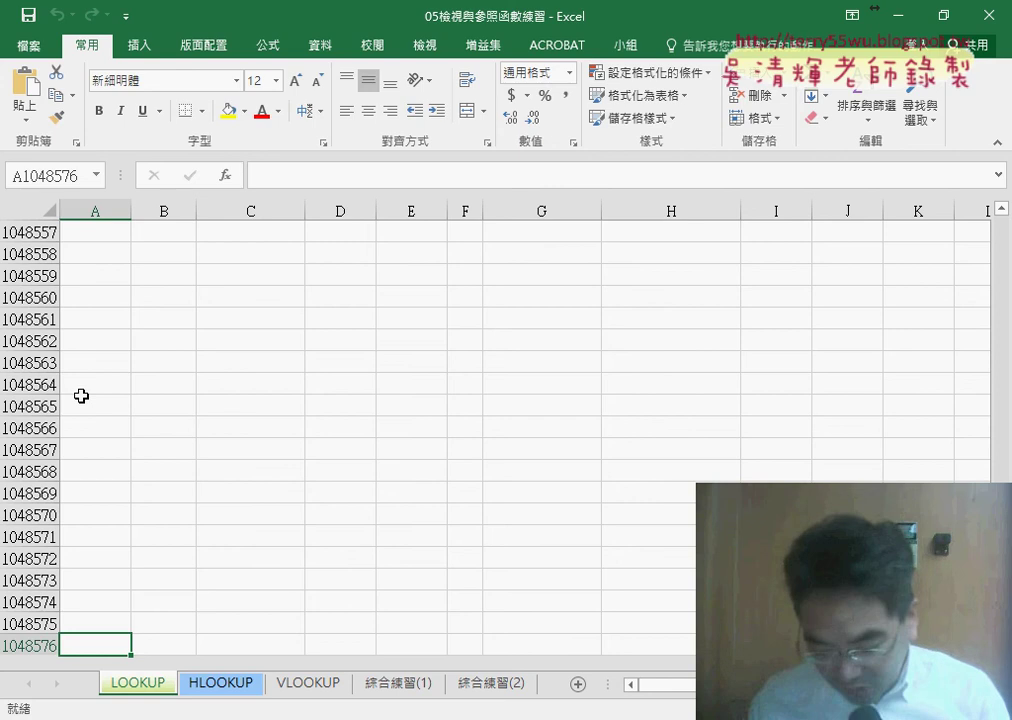
key(ctrl+Up)
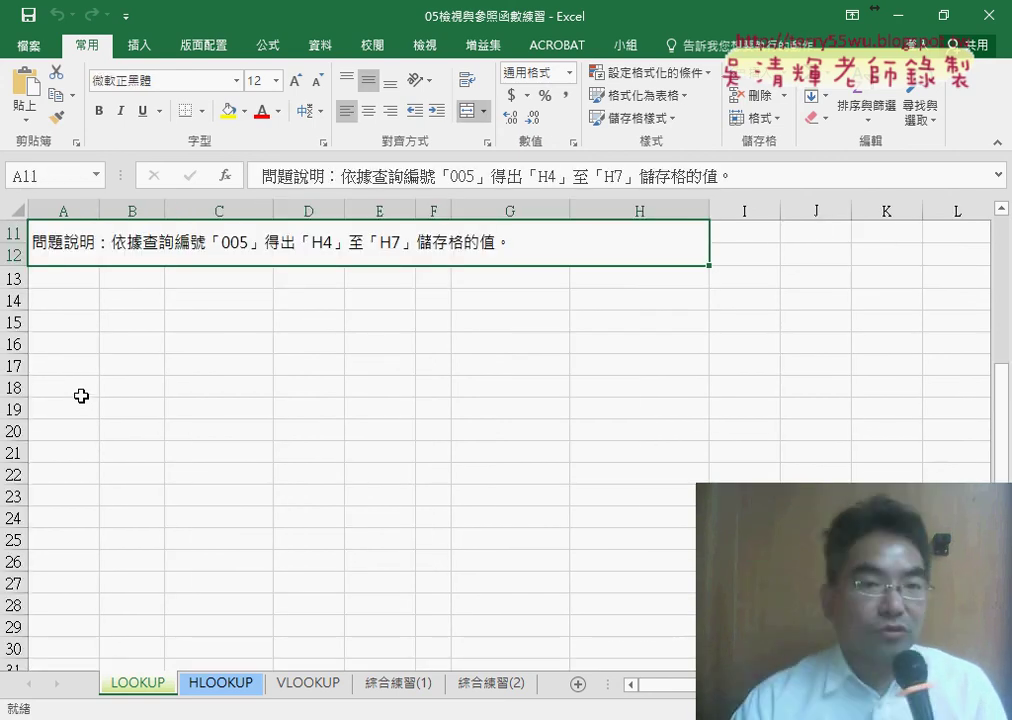
scroll(117, 388, up, 4)
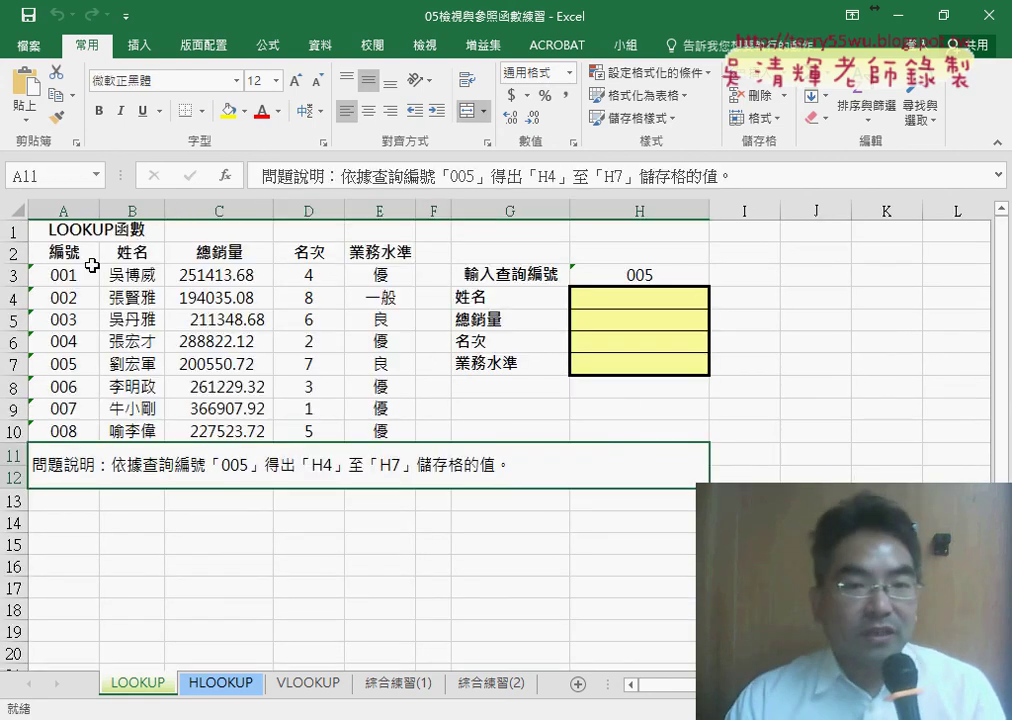
Select A2:E10 and mark the ID header, ID 001, name and rank 4 with the pen, then clear the ink
drag(70, 253, 367, 431)
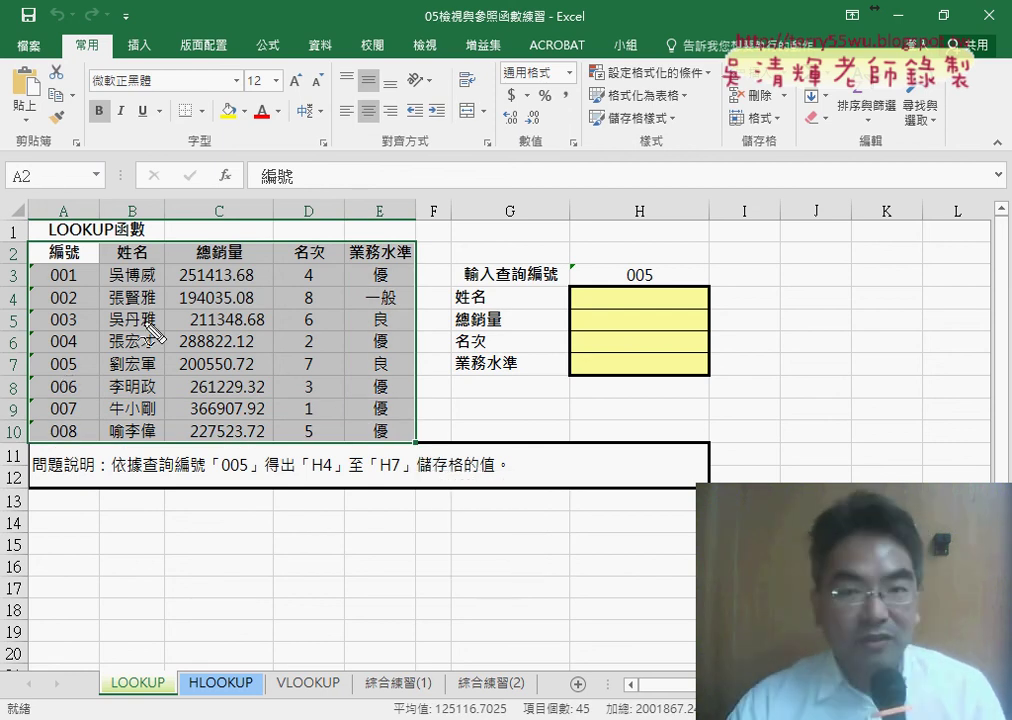
mouse_move(437, 197)
mouse_down()
mouse_move(440, 443)
mouse_move(372, 213)
mouse_move(386, 224)
mouse_up()
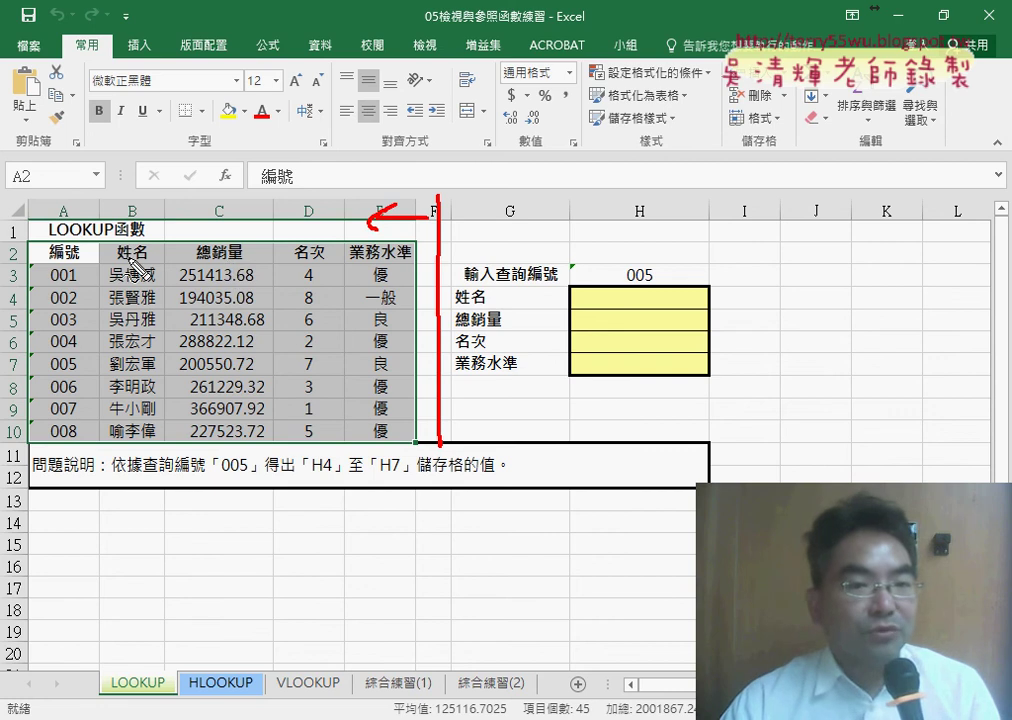
mouse_move(56, 243)
mouse_down()
mouse_move(72, 262)
mouse_move(148, 260)
mouse_up()
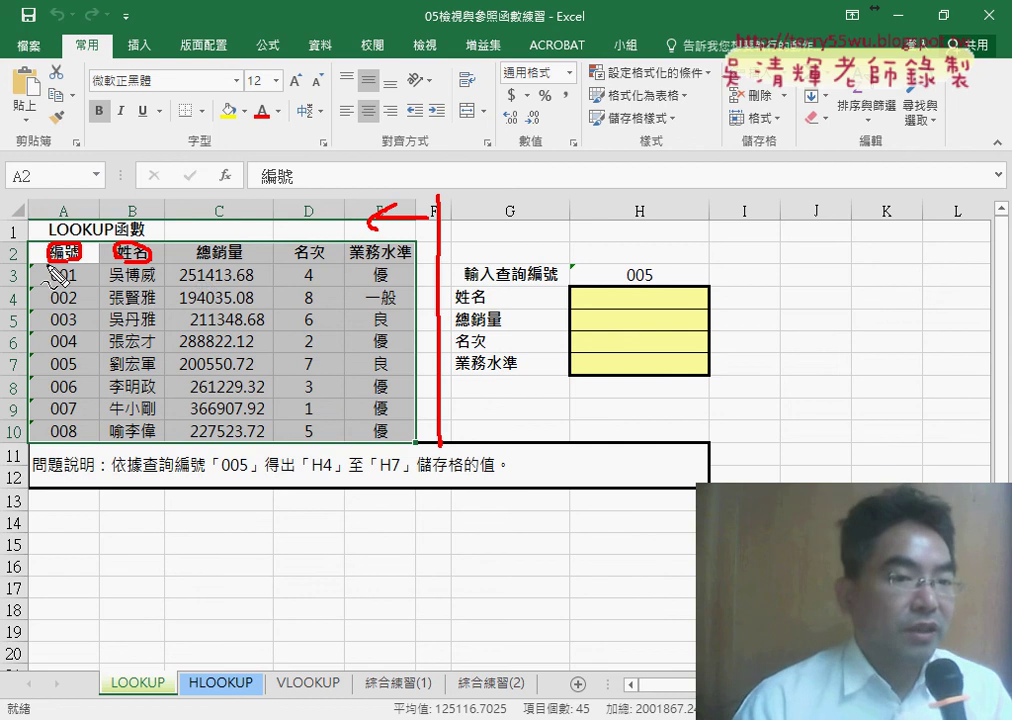
drag(50, 284, 68, 283)
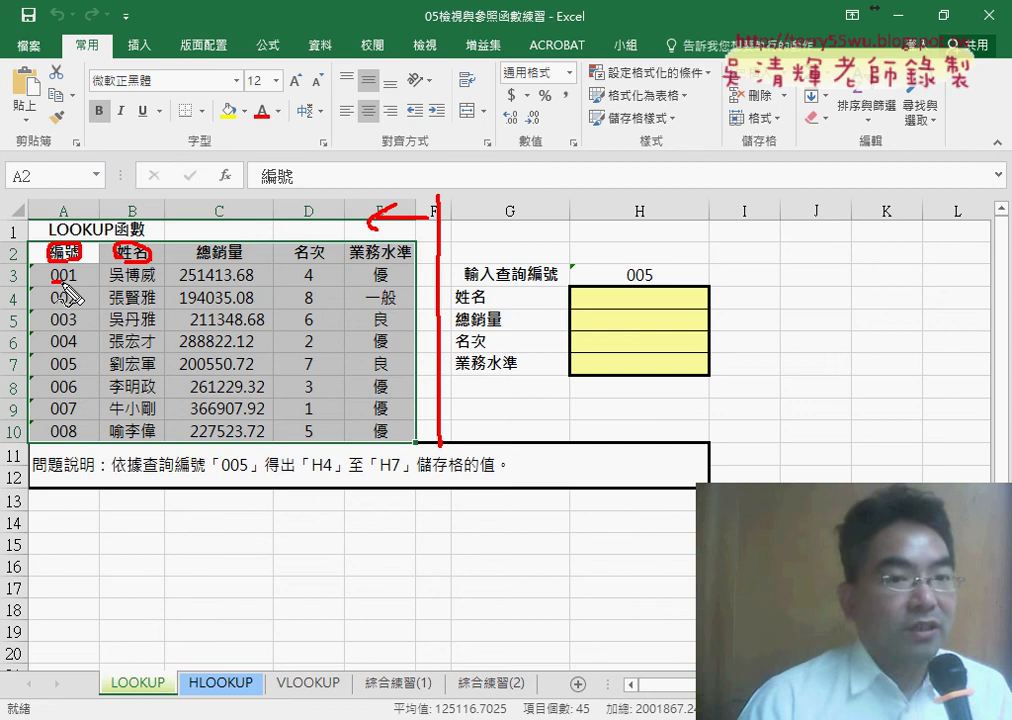
drag(113, 287, 254, 287)
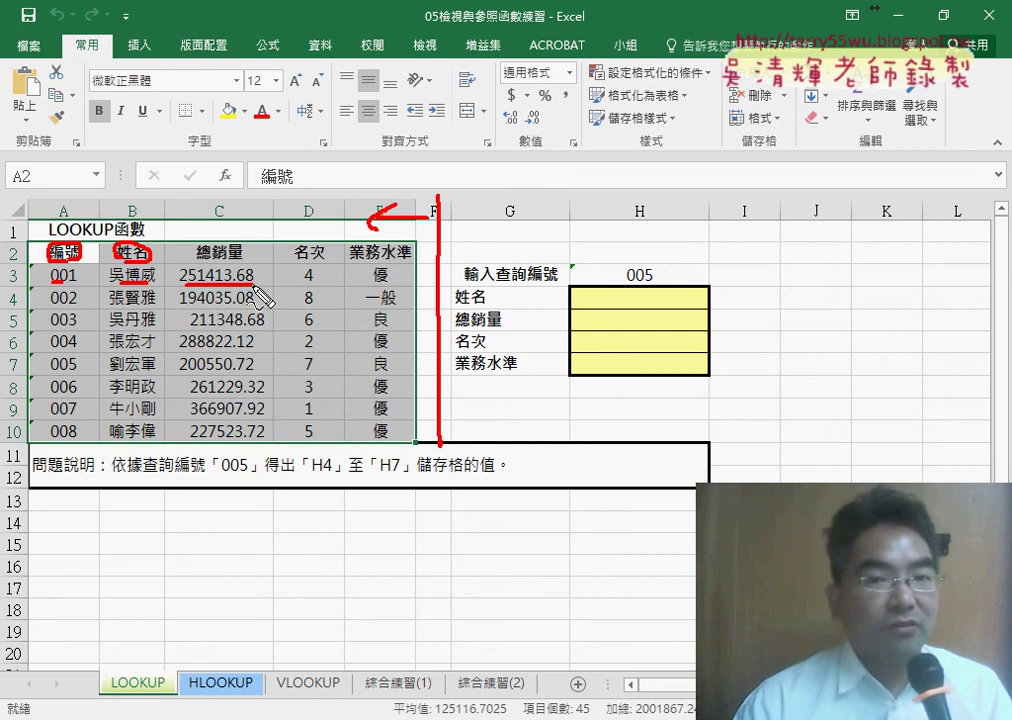
drag(299, 287, 315, 288)
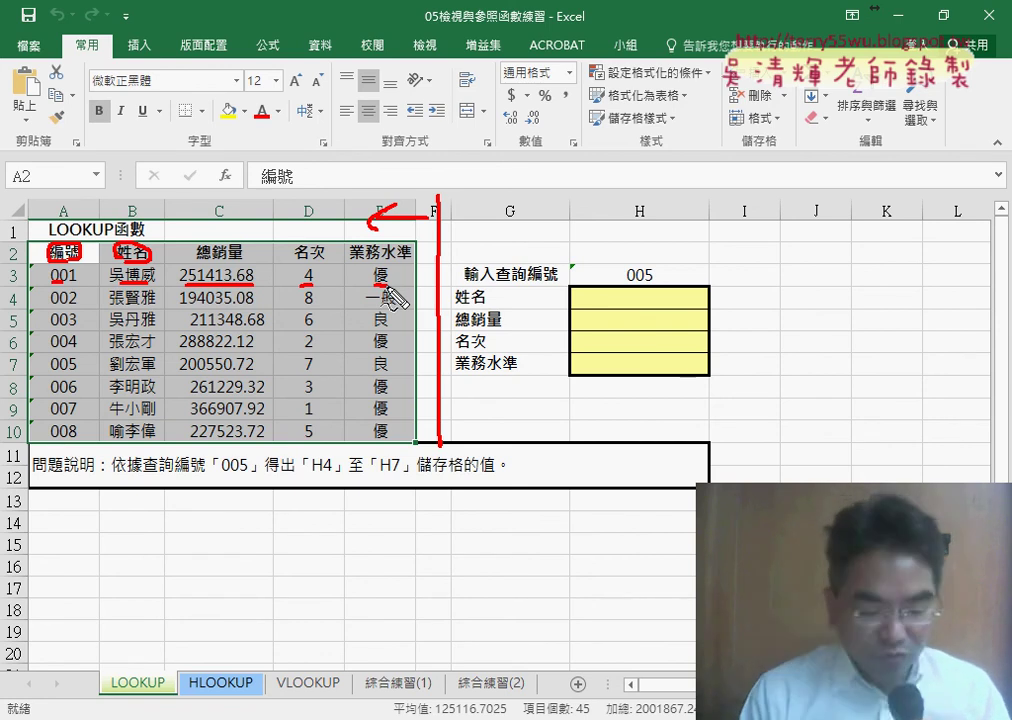
key(Escape)
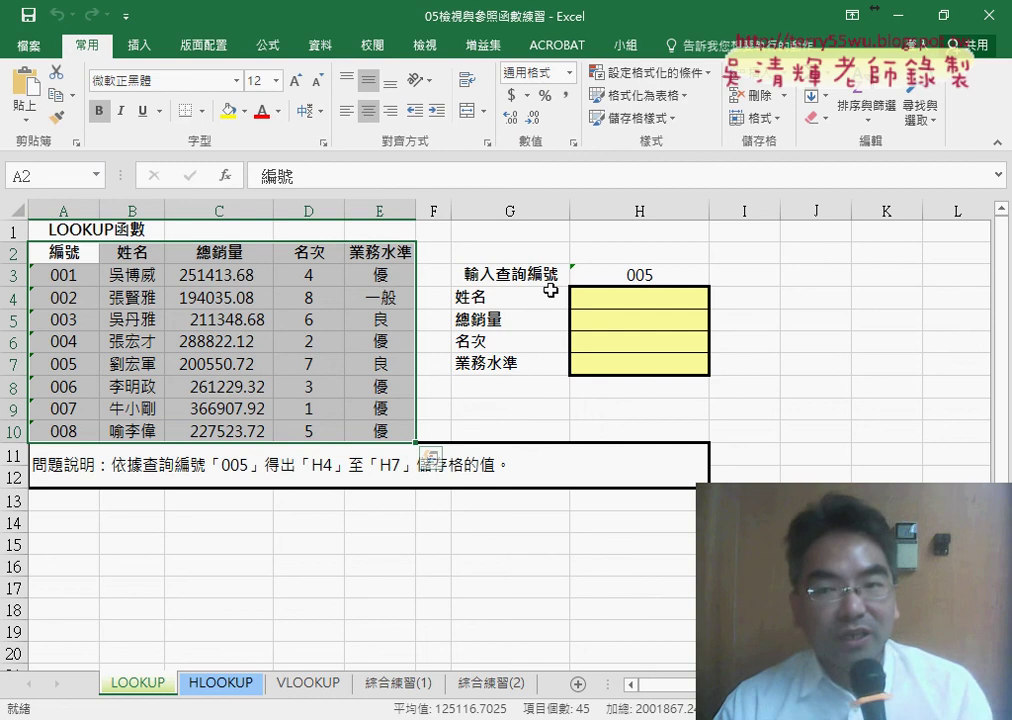
click(648, 300)
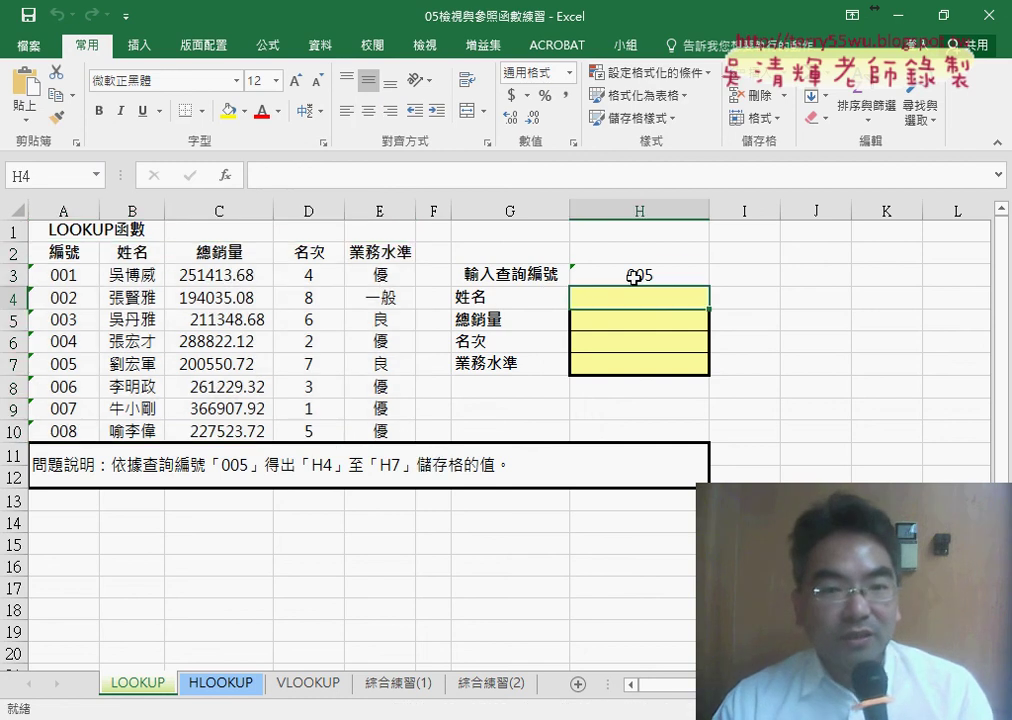
click(634, 277)
click(72, 361)
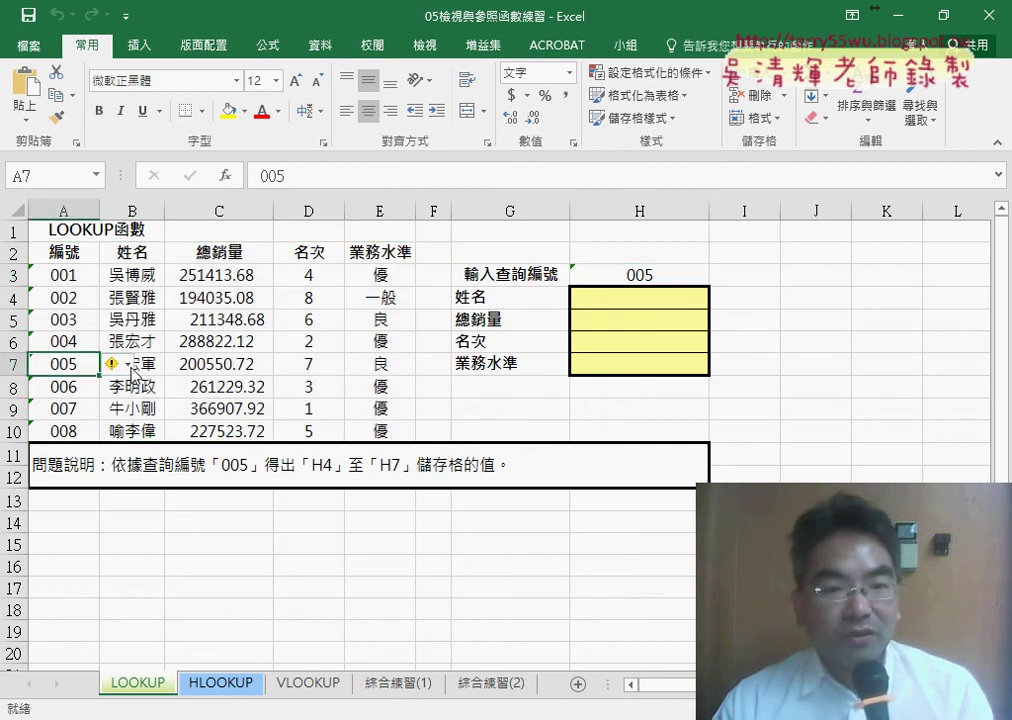
drag(108, 363, 402, 365)
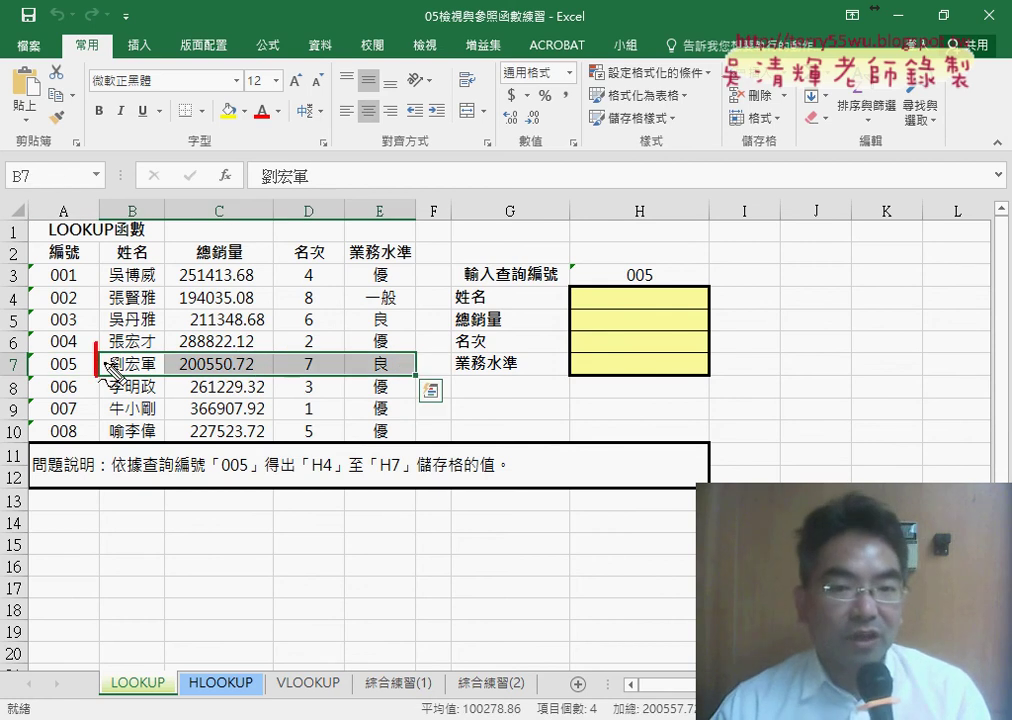
drag(106, 360, 247, 385)
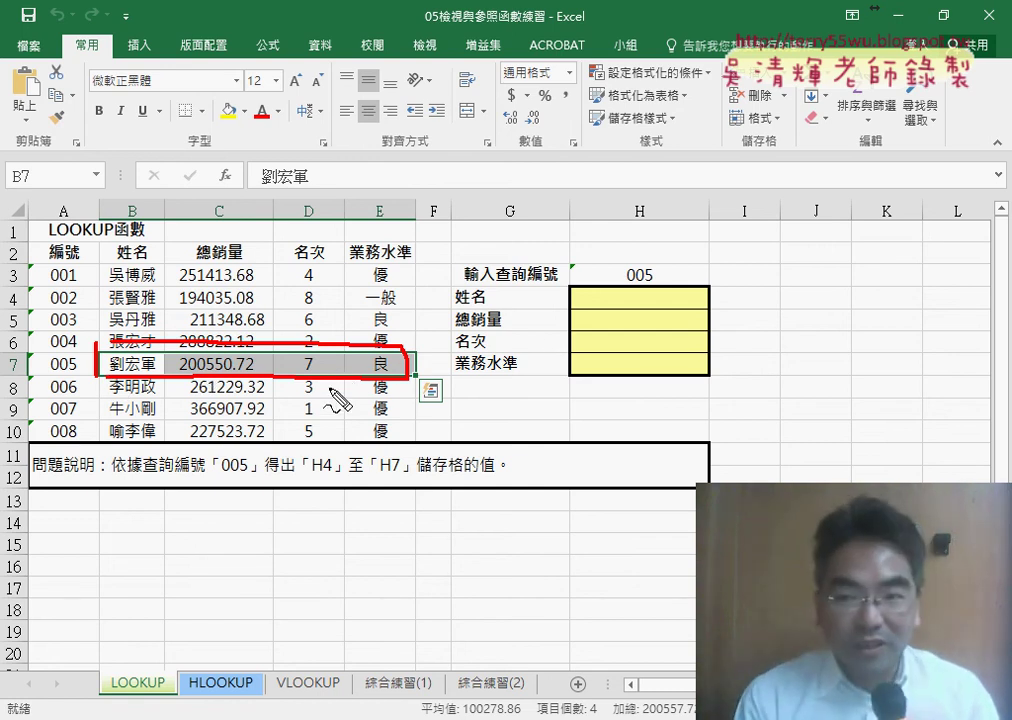
key(Escape)
click(675, 302)
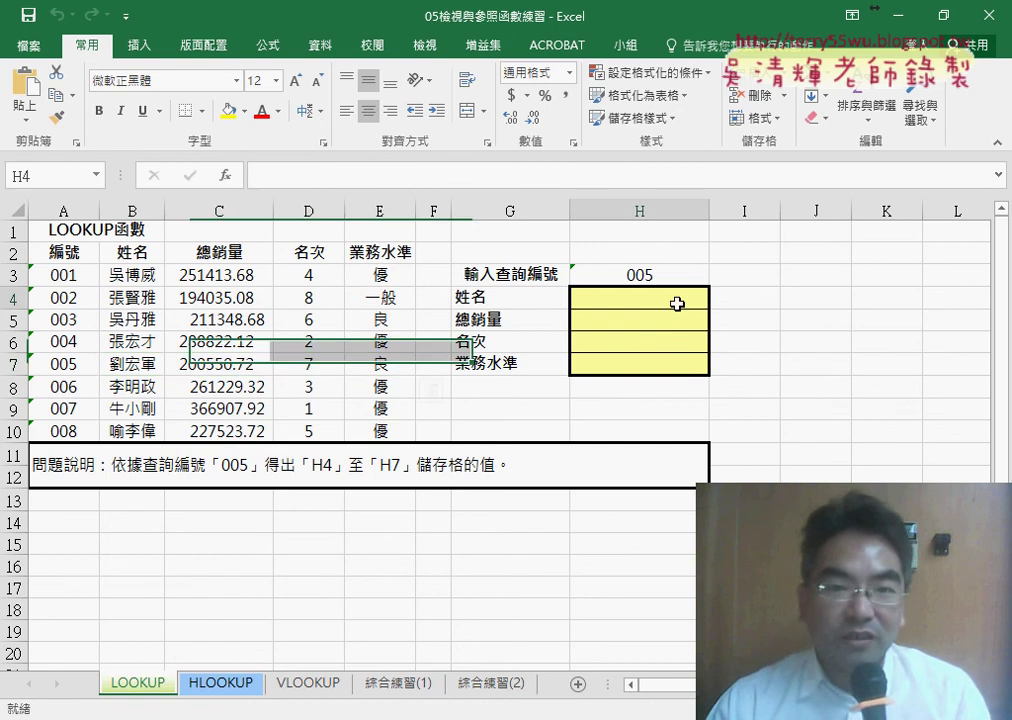
Insert LOOKUP into H4 from the 檢視與參照 category, using the lookup_value,lookup_vector,result_vector form
click(227, 176)
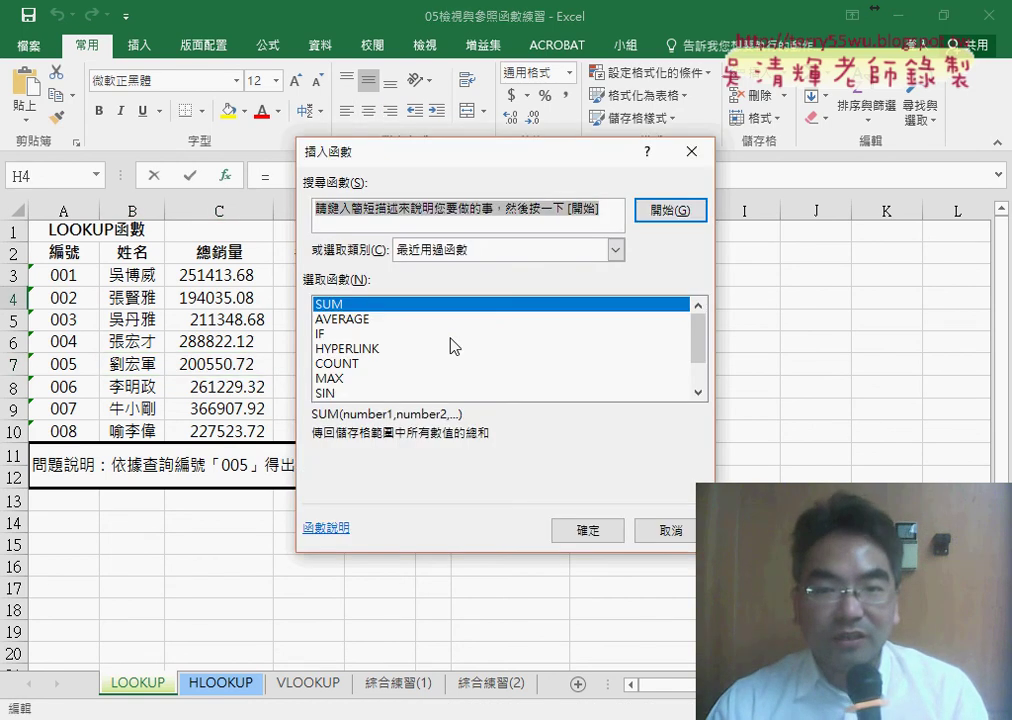
click(616, 250)
click(652, 343)
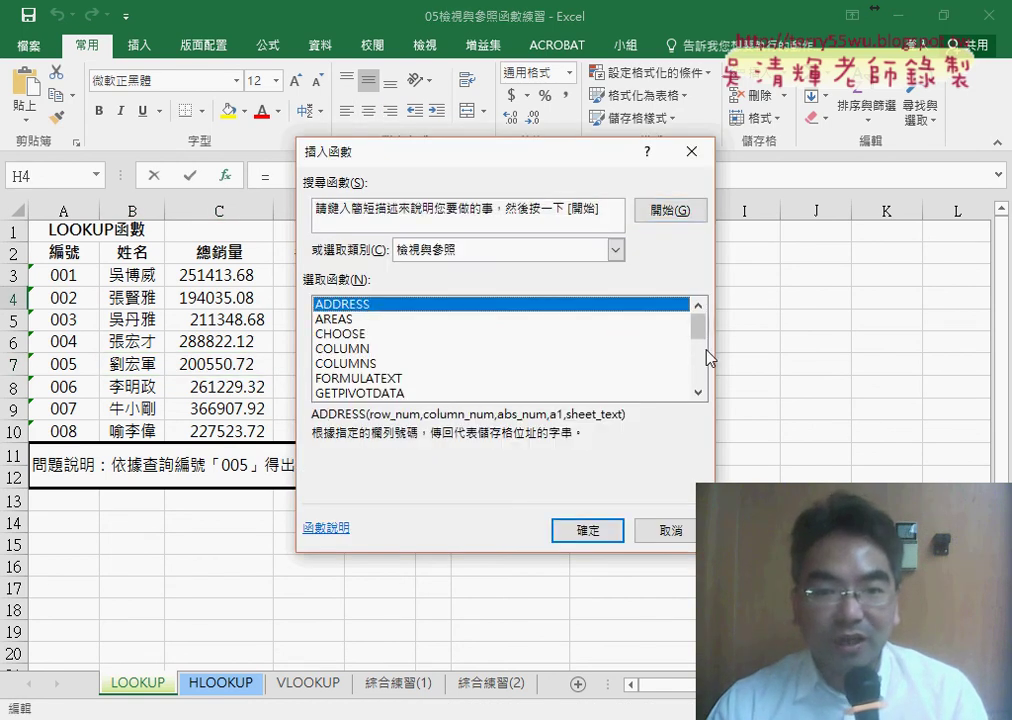
scroll(456, 381, down, 2)
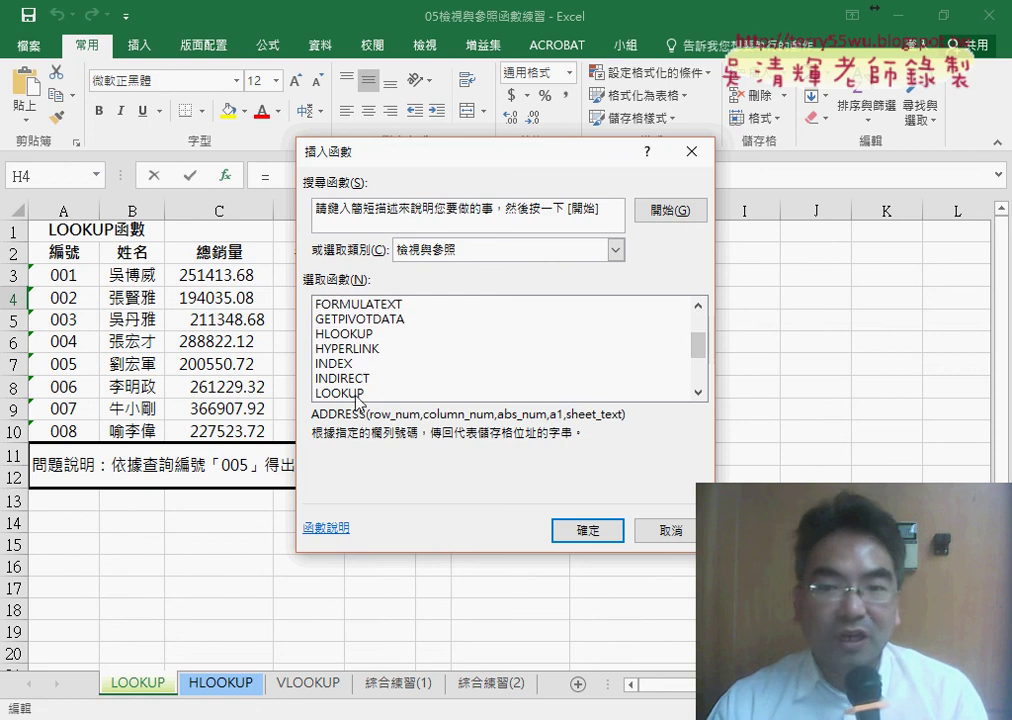
double_click(356, 394)
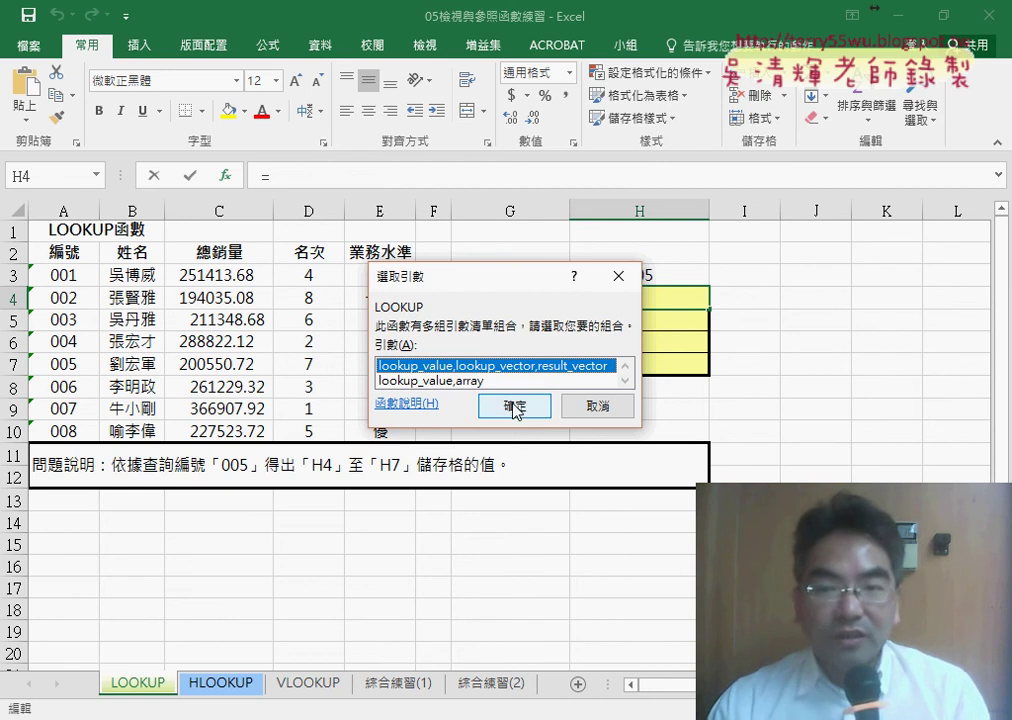
click(515, 407)
drag(512, 214, 588, 389)
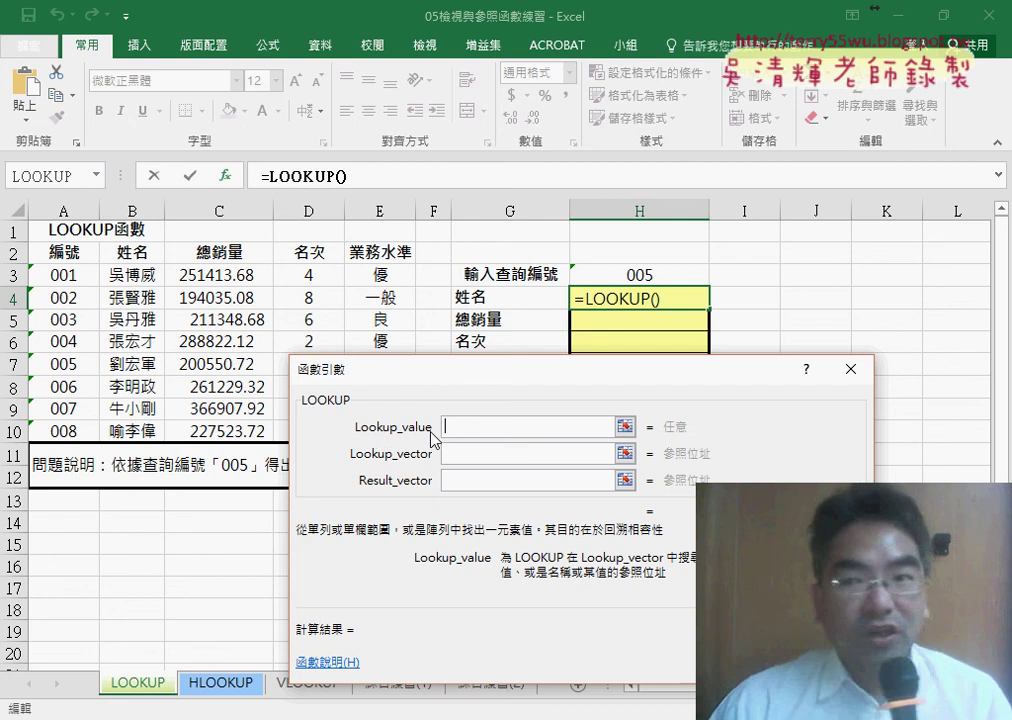
Enter =LOOKUP(H3,A3:A10,B3:B10) in H4 to return the name for ID 005
click(641, 272)
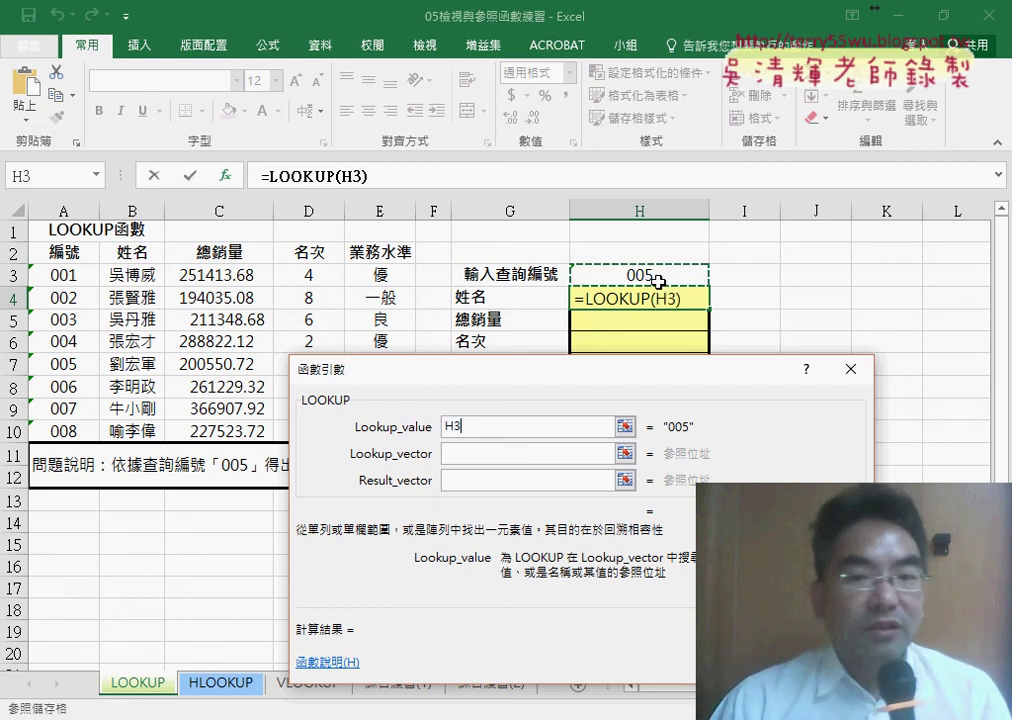
click(452, 454)
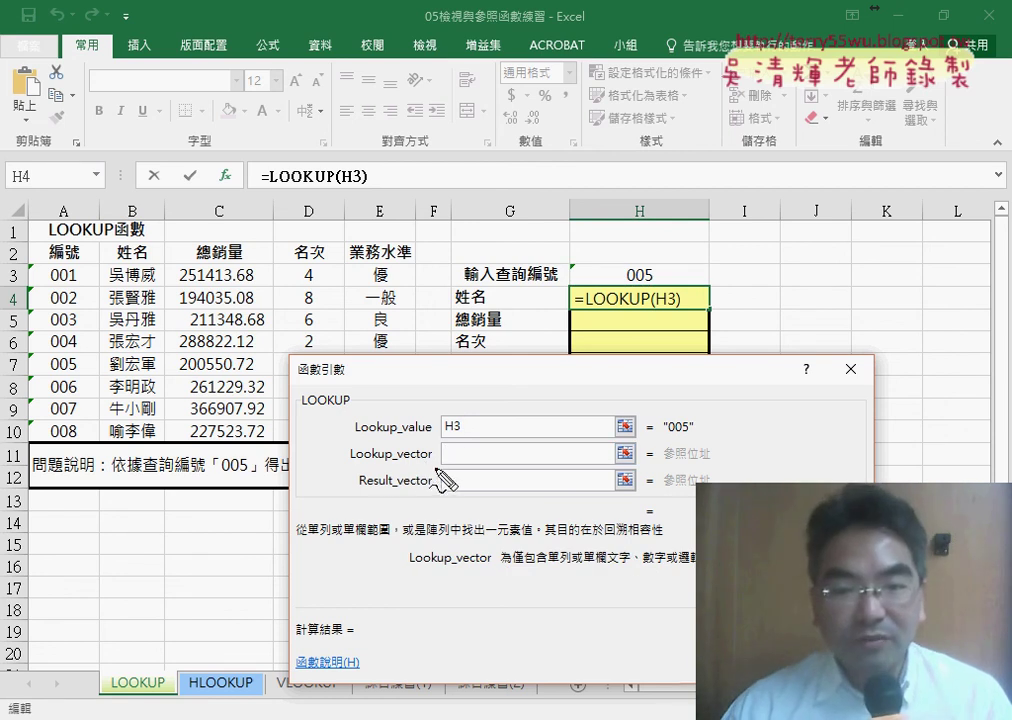
mouse_move(436, 463)
mouse_down()
mouse_move(460, 414)
mouse_move(443, 463)
mouse_up()
drag(366, 490, 432, 490)
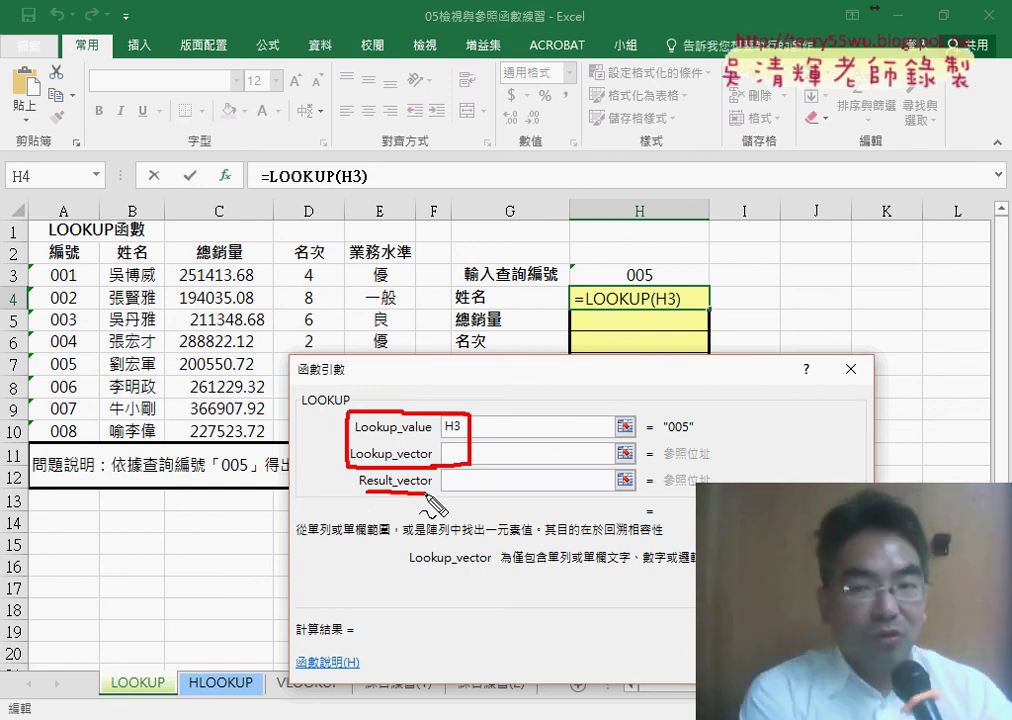
key(Escape)
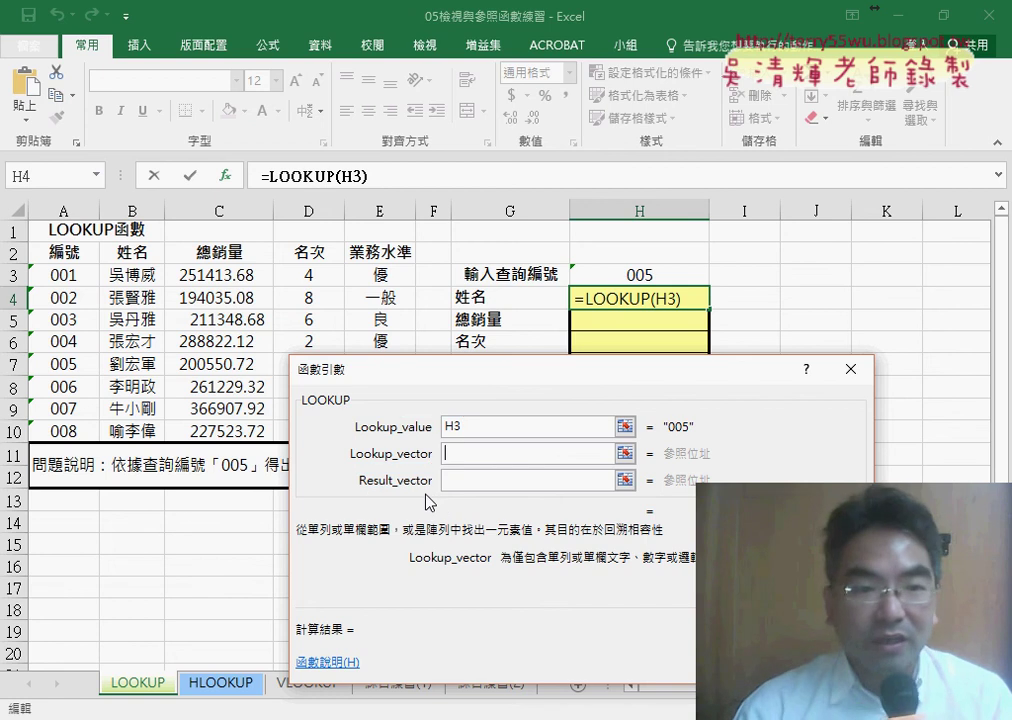
drag(63, 276, 70, 436)
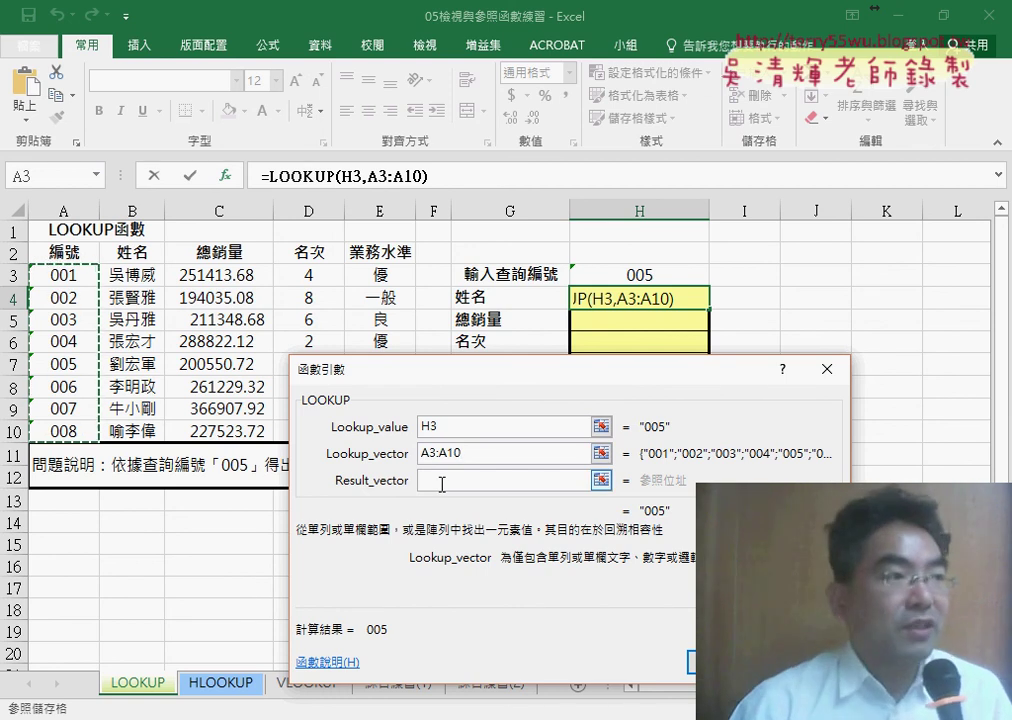
click(442, 481)
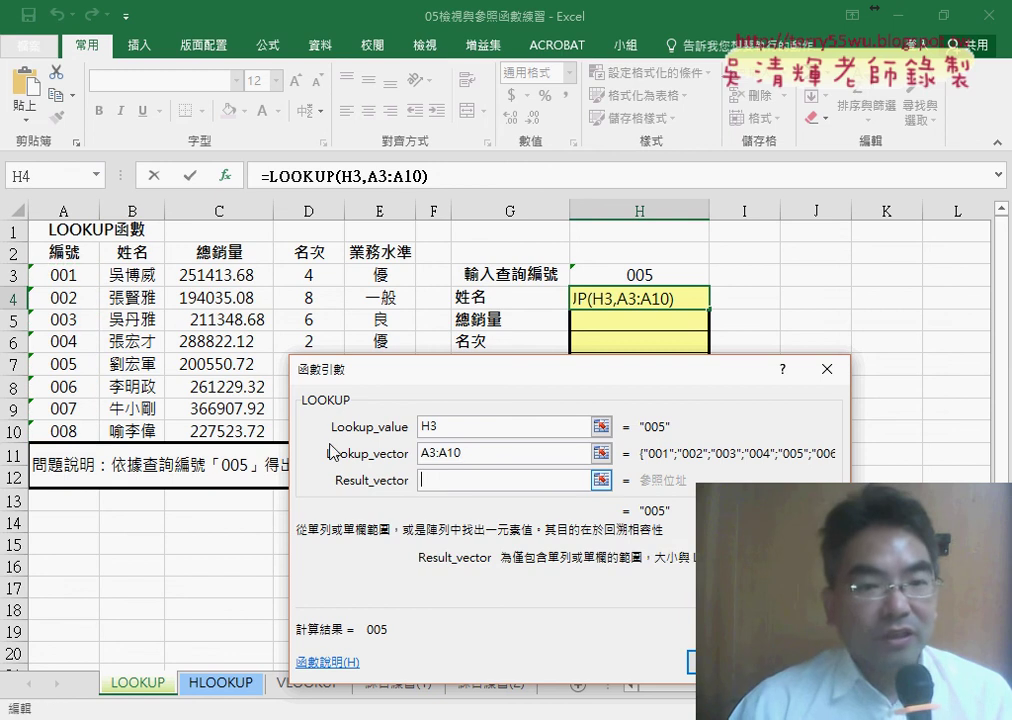
drag(135, 278, 136, 430)
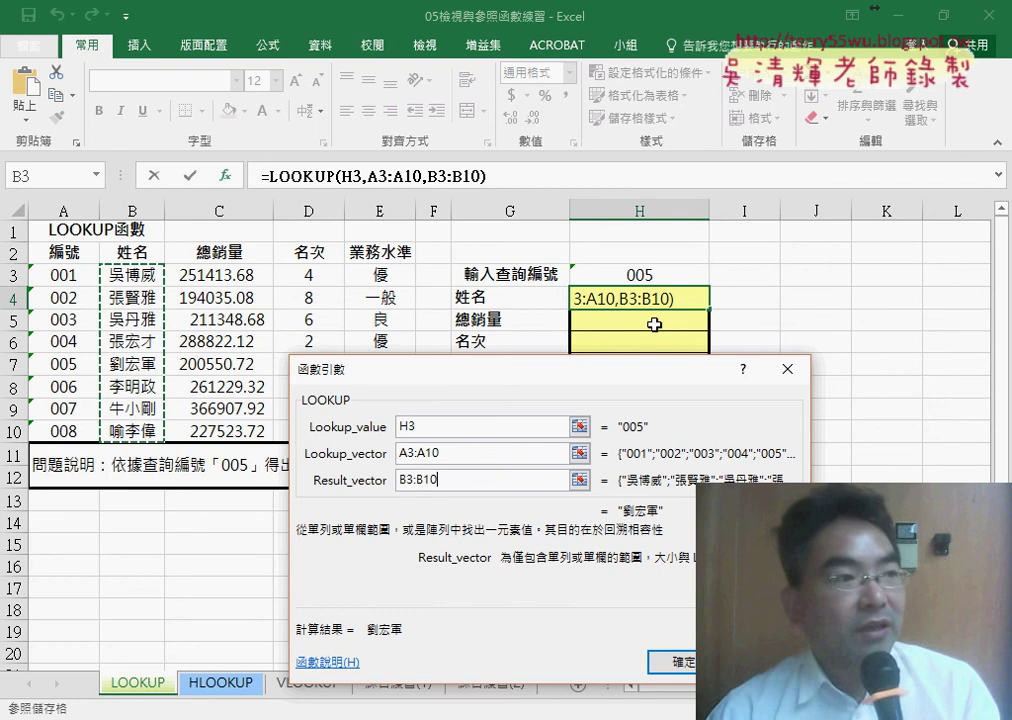
key(Return)
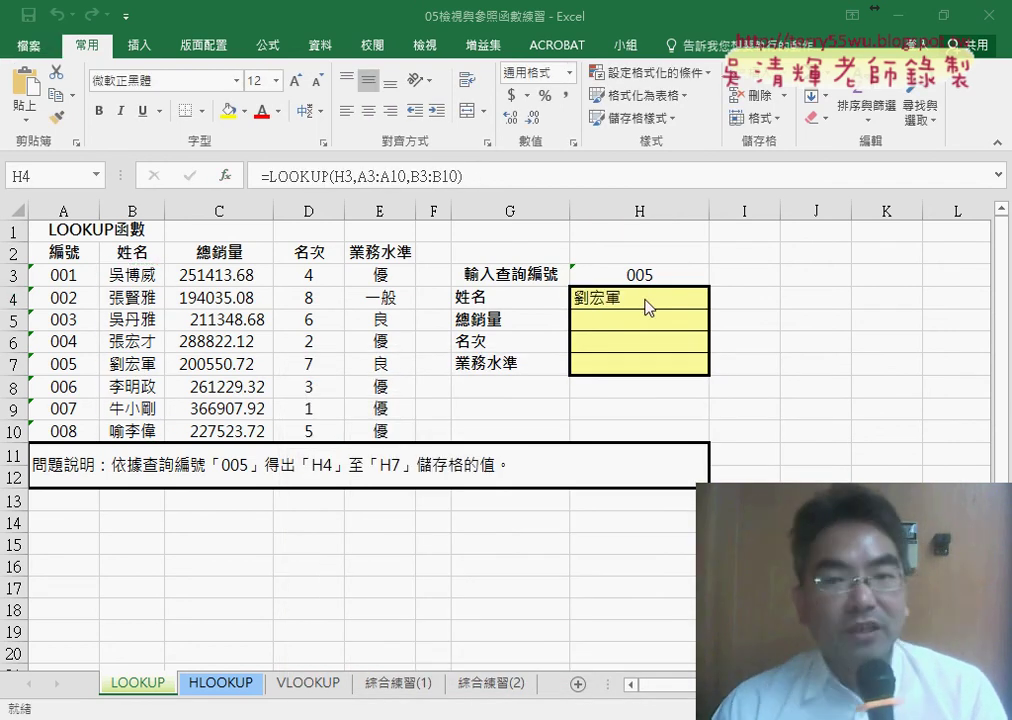
Copy the LOOKUP formula text from H4's formula bar, leaving H4 unchanged
click(312, 177)
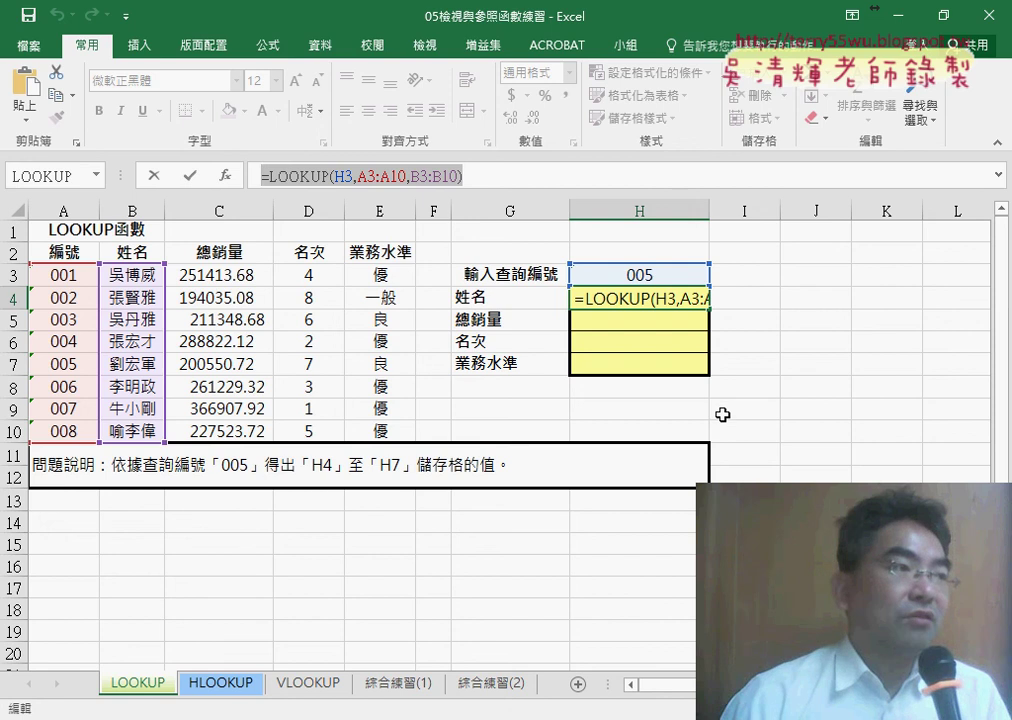
click(413, 177)
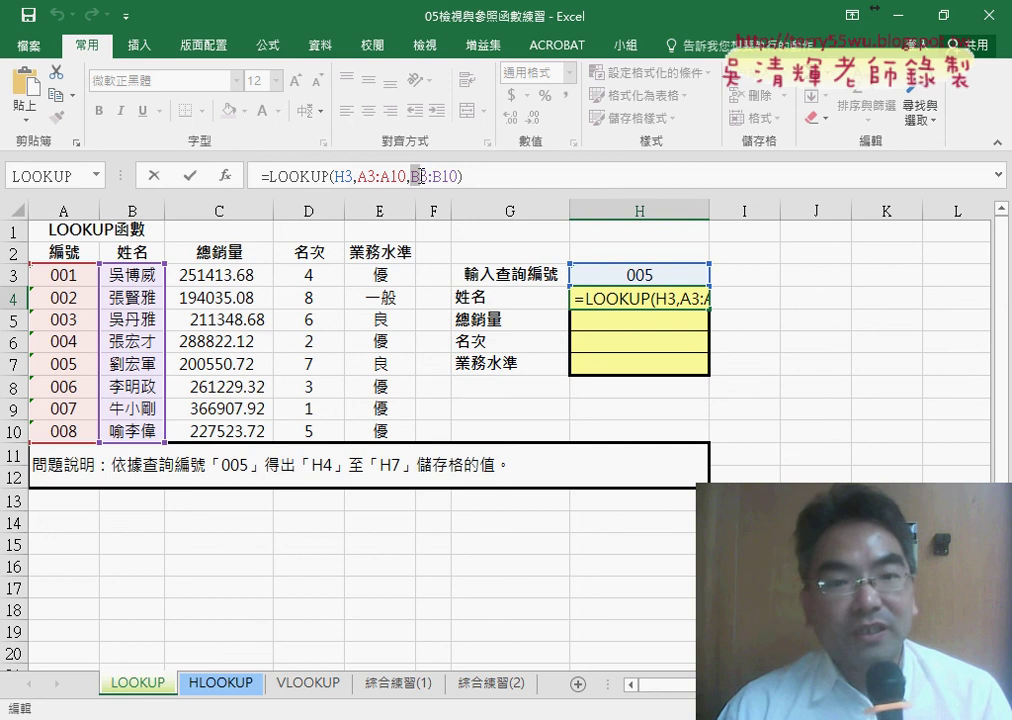
click(420, 177)
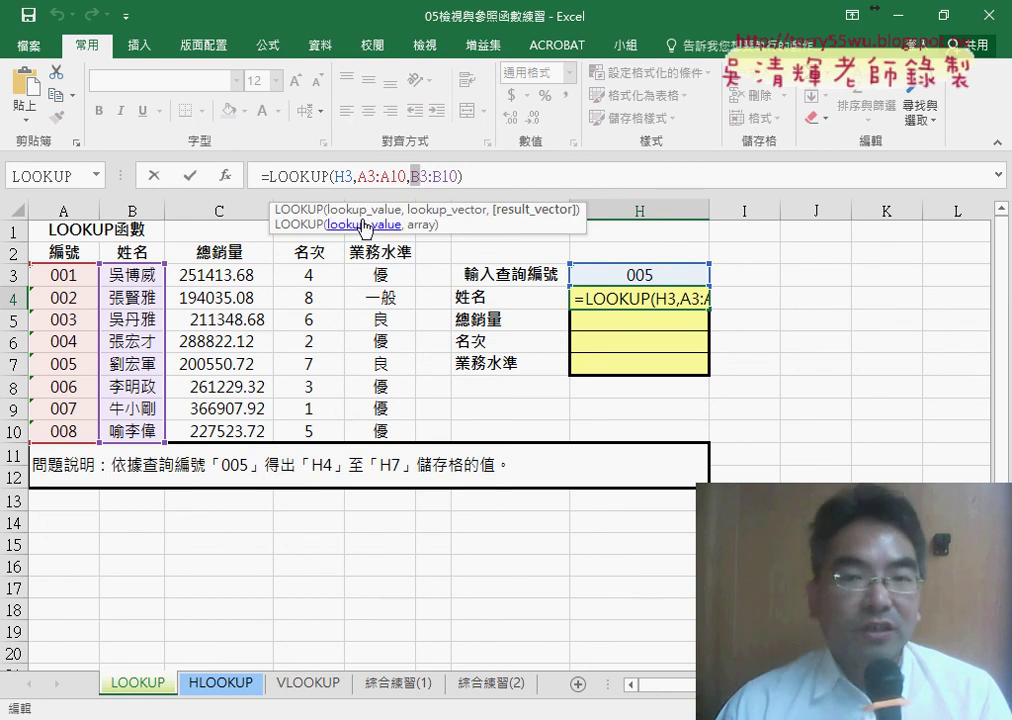
drag(460, 177, 266, 180)
right_click(305, 179)
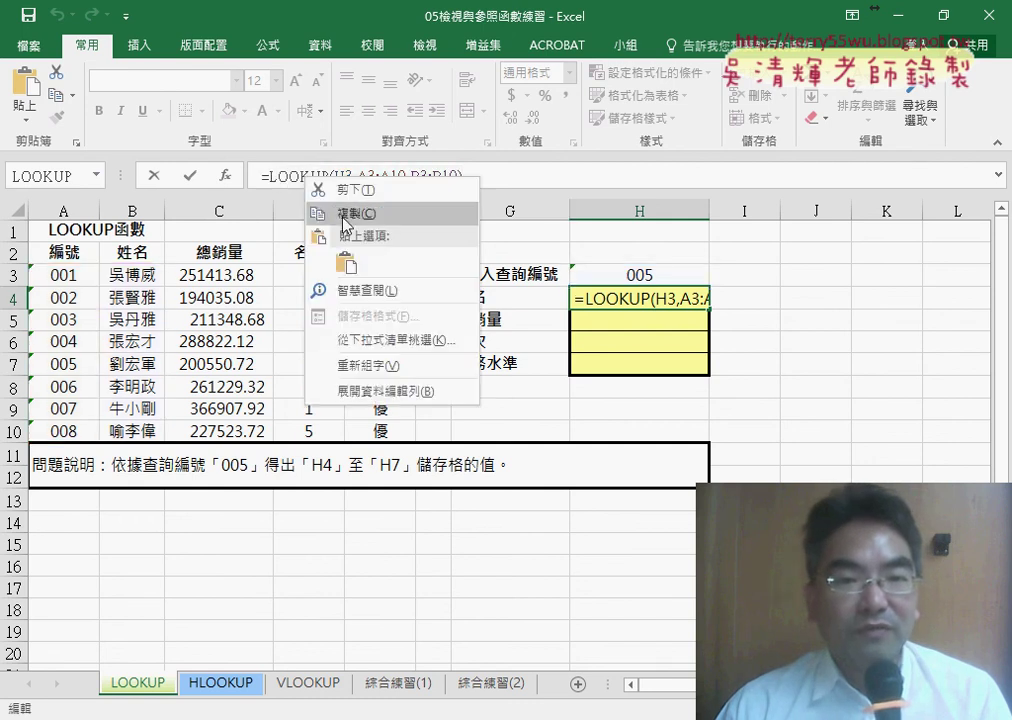
click(345, 210)
key(Escape)
key(Return)
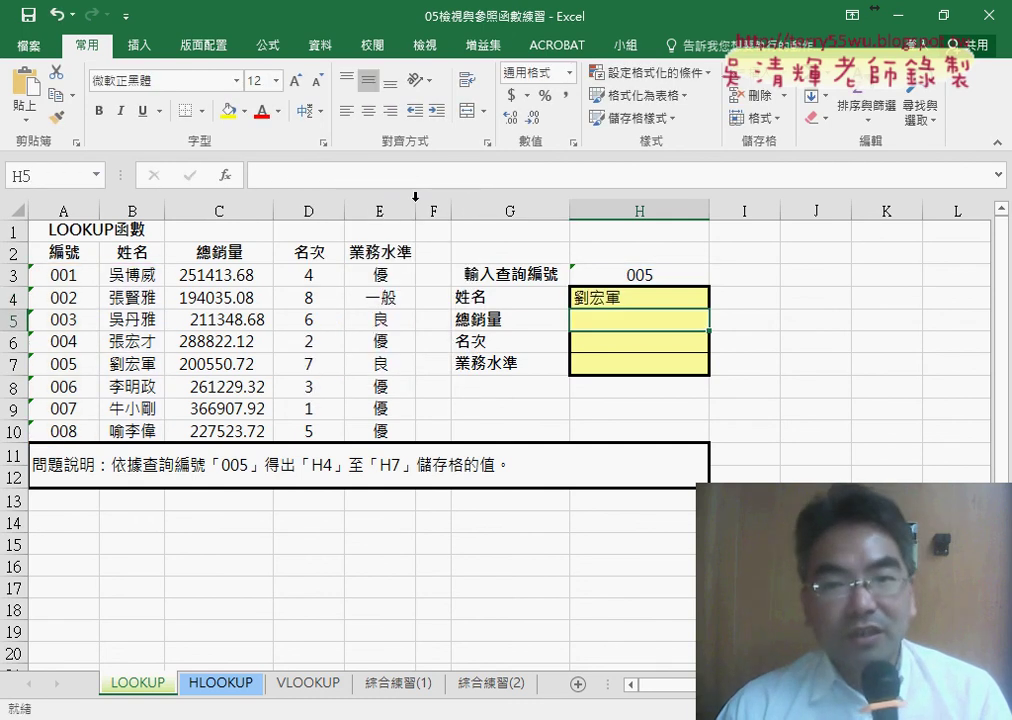
Paste the formula into H5 with result range C3:C10 to show total sales 200550.72
click(266, 176)
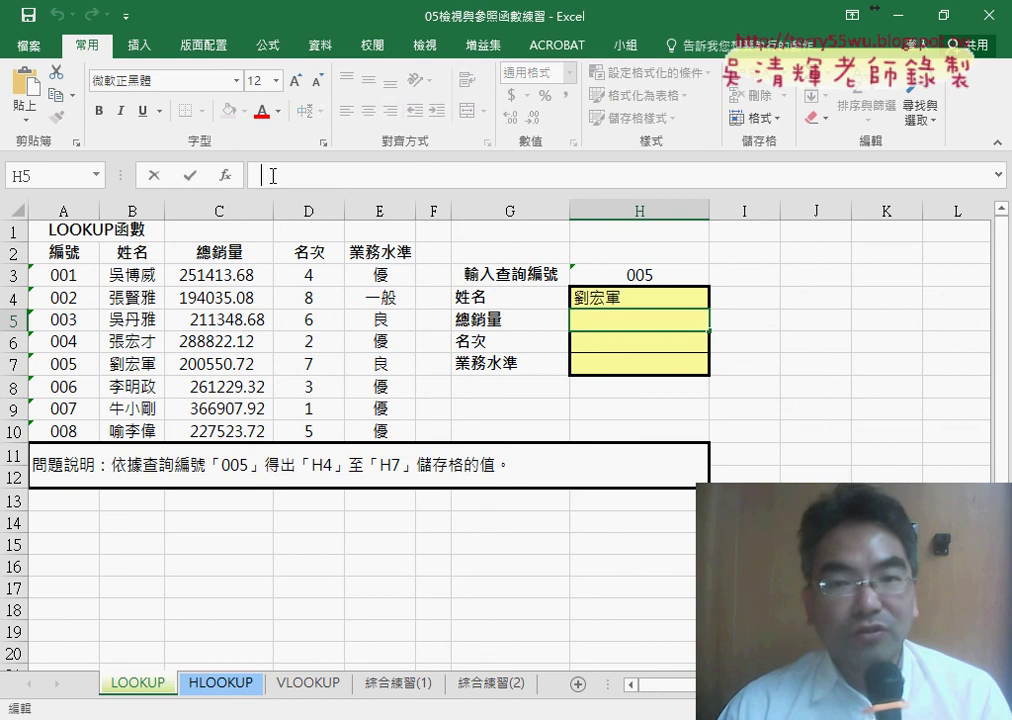
right_click(271, 176)
click(316, 258)
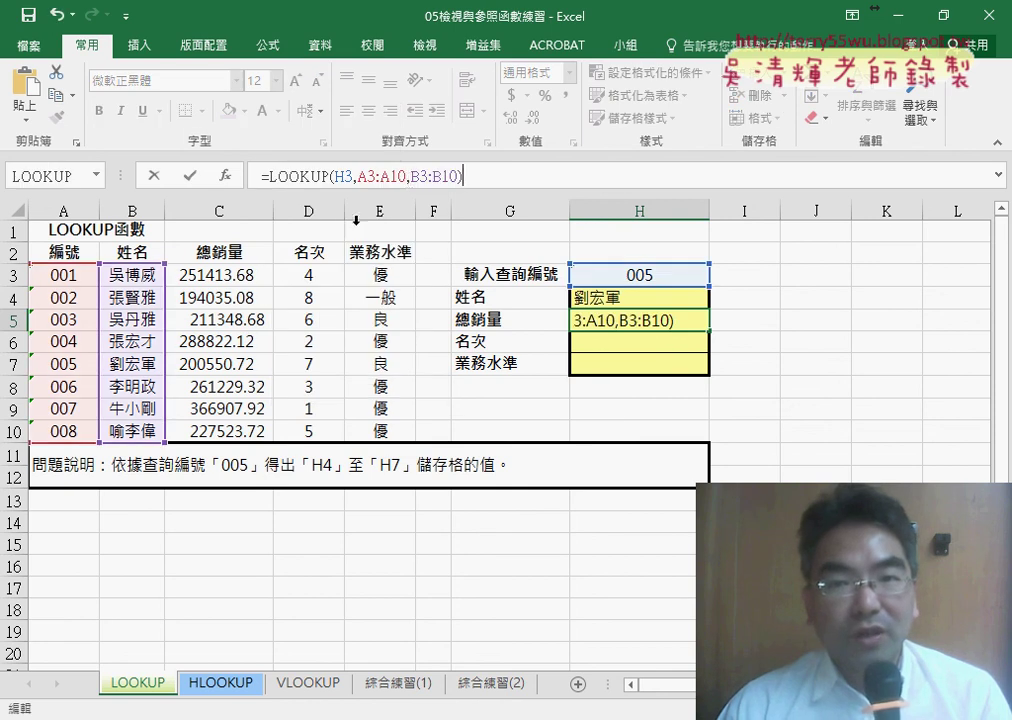
click(458, 177)
drag(240, 265, 238, 430)
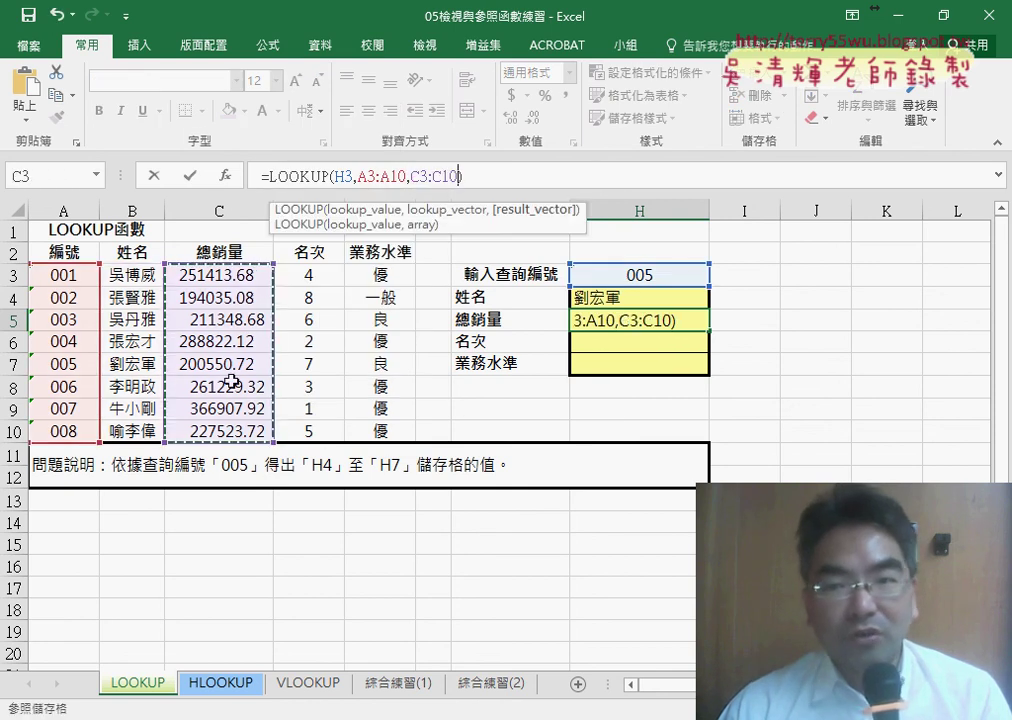
click(190, 176)
Paste the formula into H6 with result range D3:D10 to show rank 7
click(572, 340)
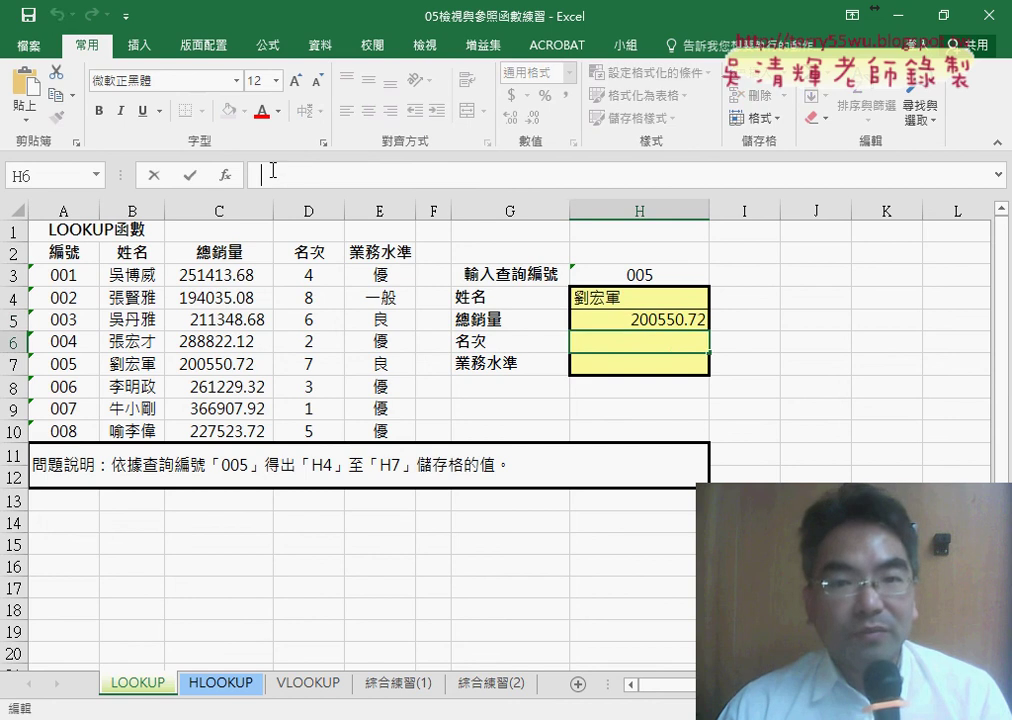
right_click(271, 172)
click(285, 262)
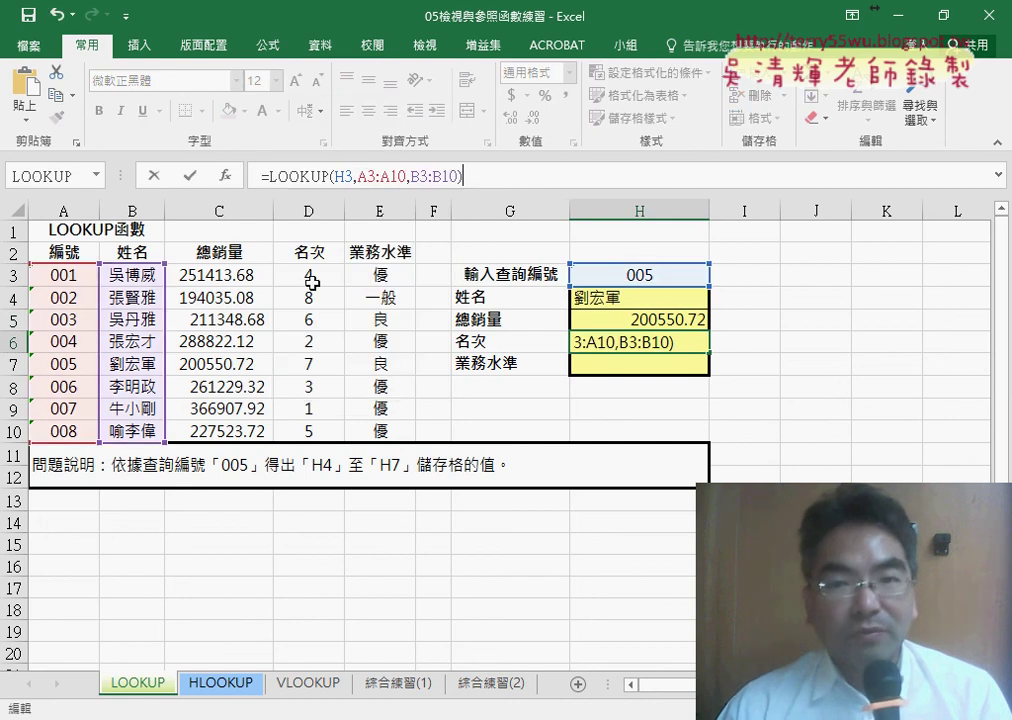
click(455, 176)
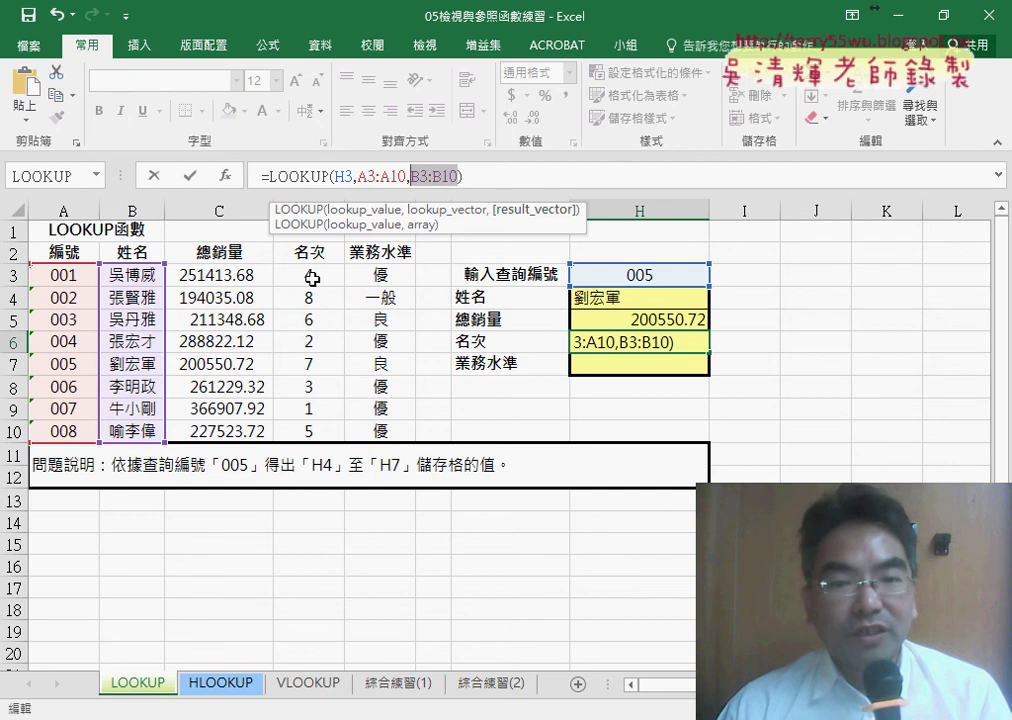
drag(312, 279, 306, 430)
click(191, 177)
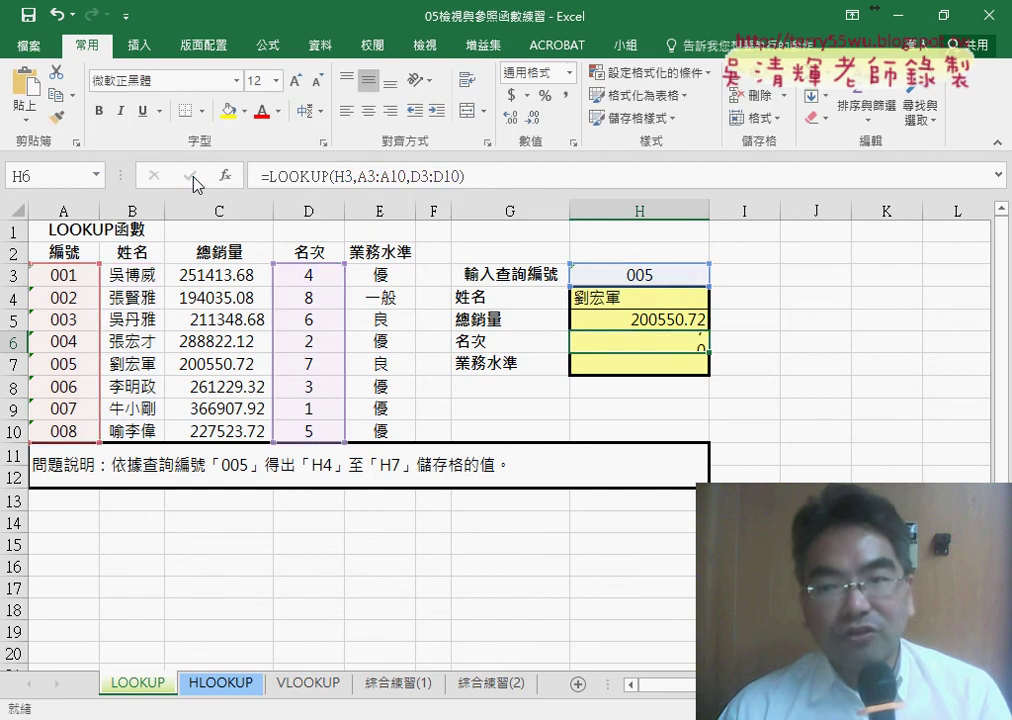
click(641, 366)
Paste the formula into H7 with result range E3:E10 for level 良, then centre H4:H7
click(305, 178)
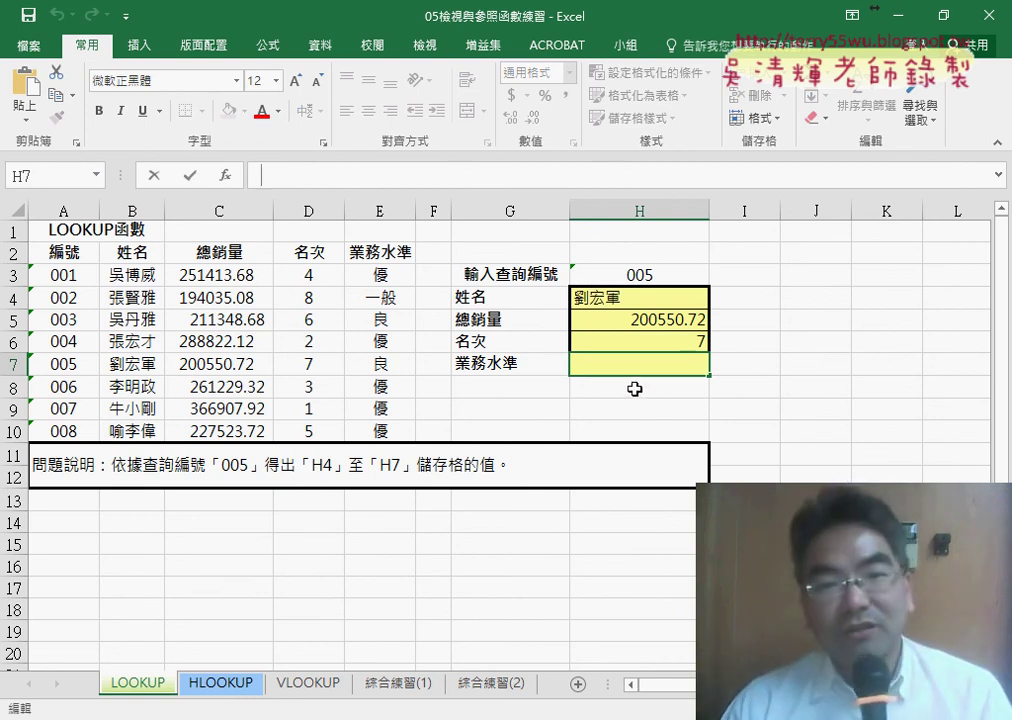
right_click(284, 178)
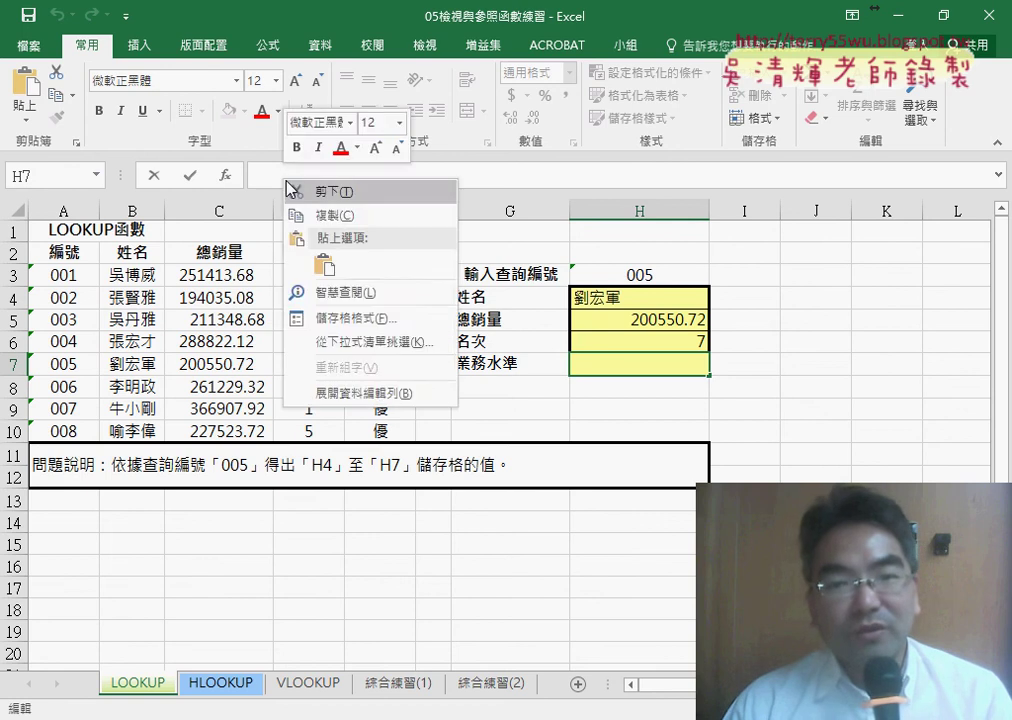
click(295, 262)
drag(411, 176, 444, 176)
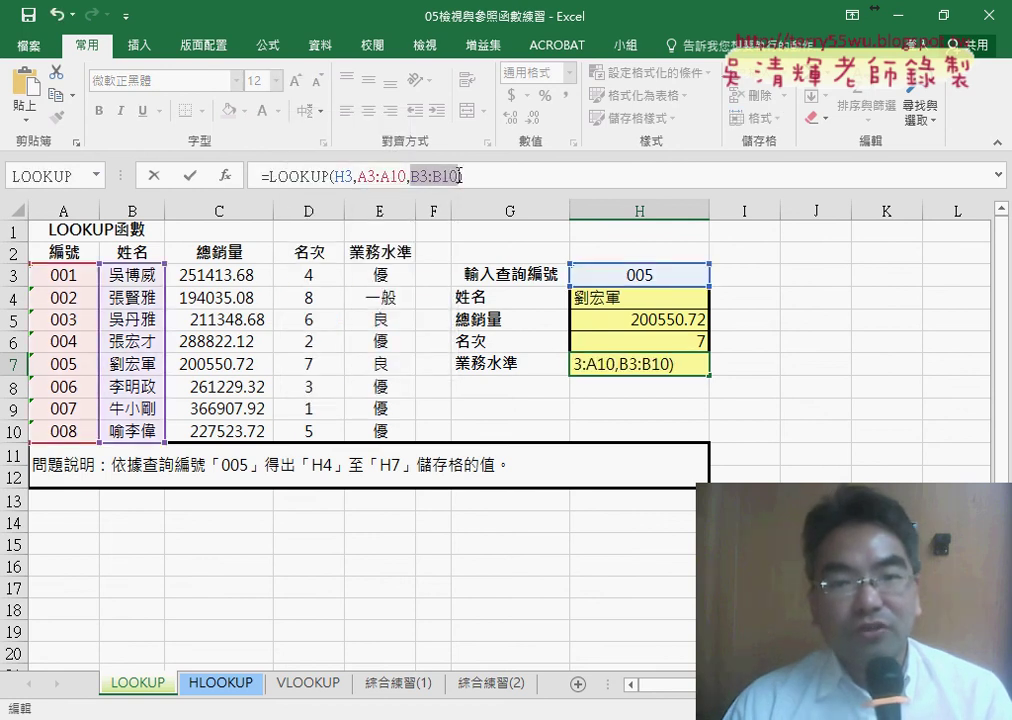
drag(380, 274, 384, 437)
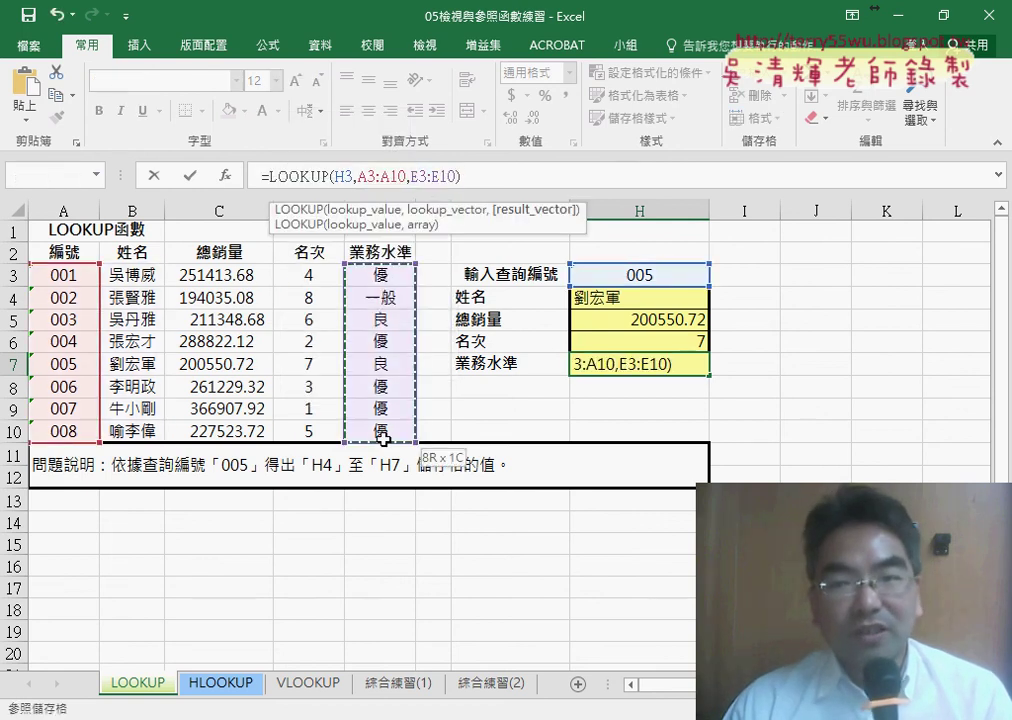
click(190, 176)
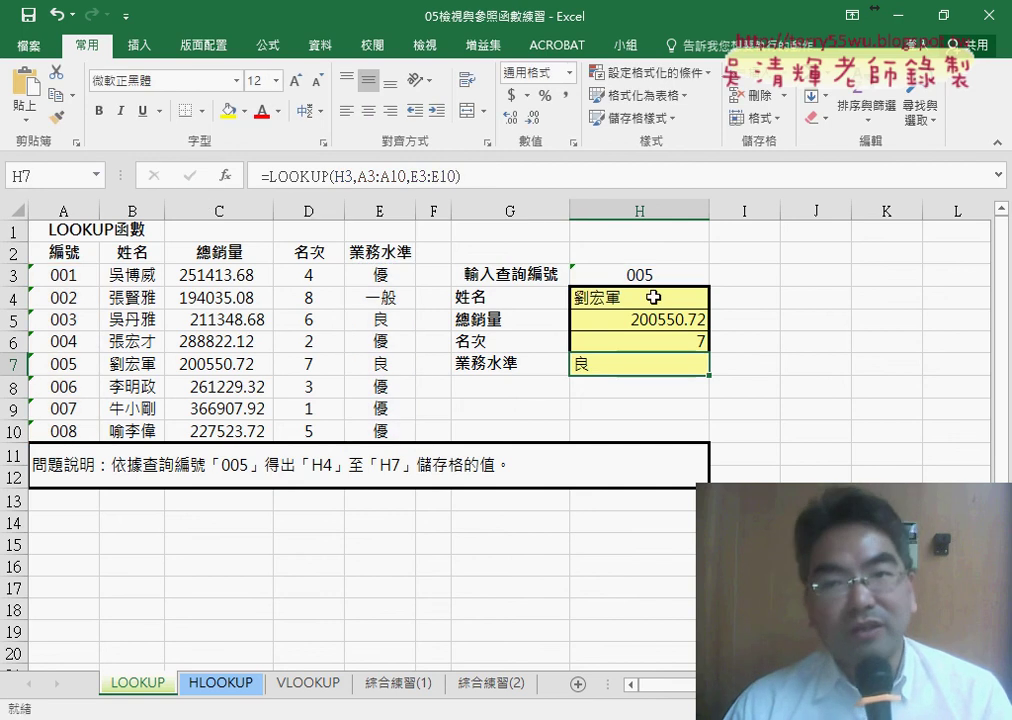
drag(653, 297, 648, 368)
click(369, 111)
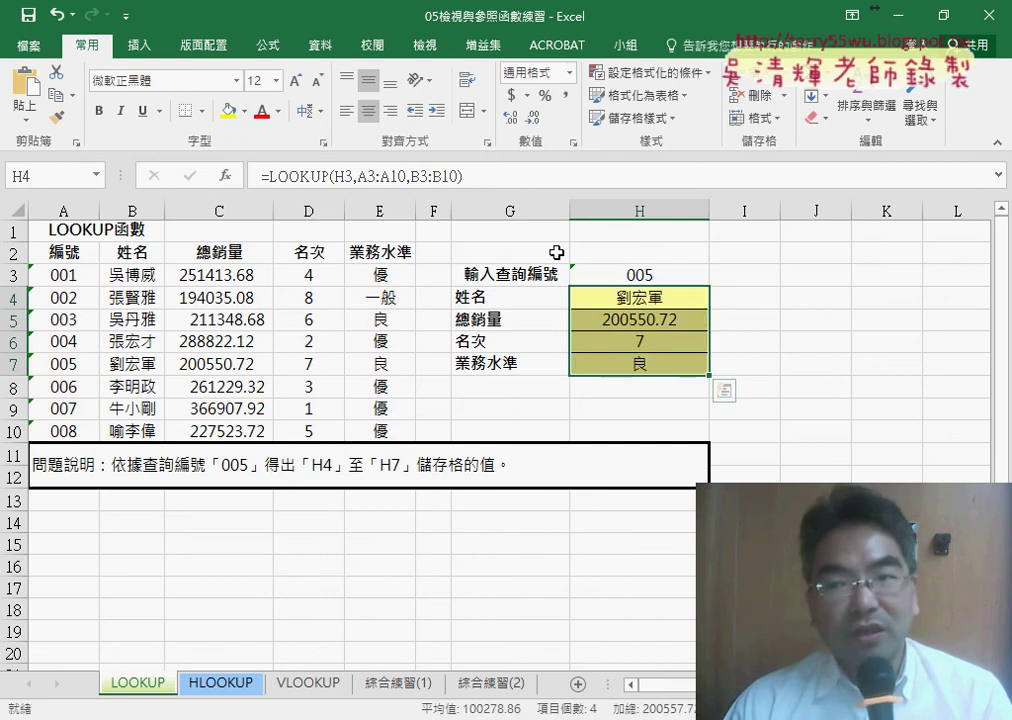
Change the lookup ID in H3 from 005 to 004, then to 003
click(614, 274)
double_click(682, 276)
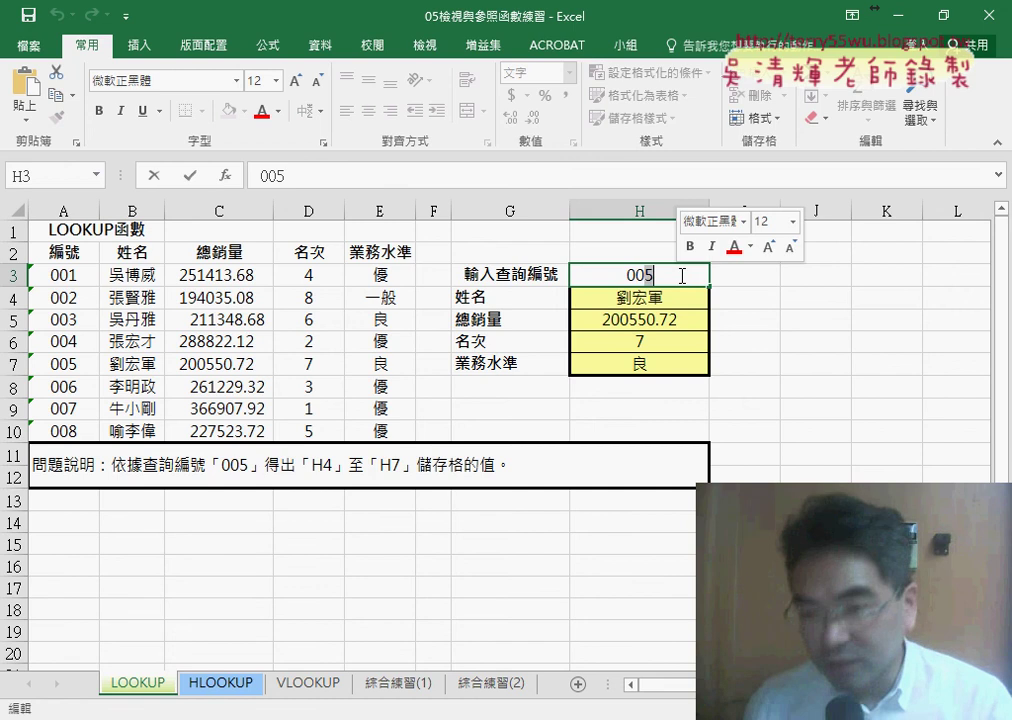
key(BackSpace)
text(4)
key(Return)
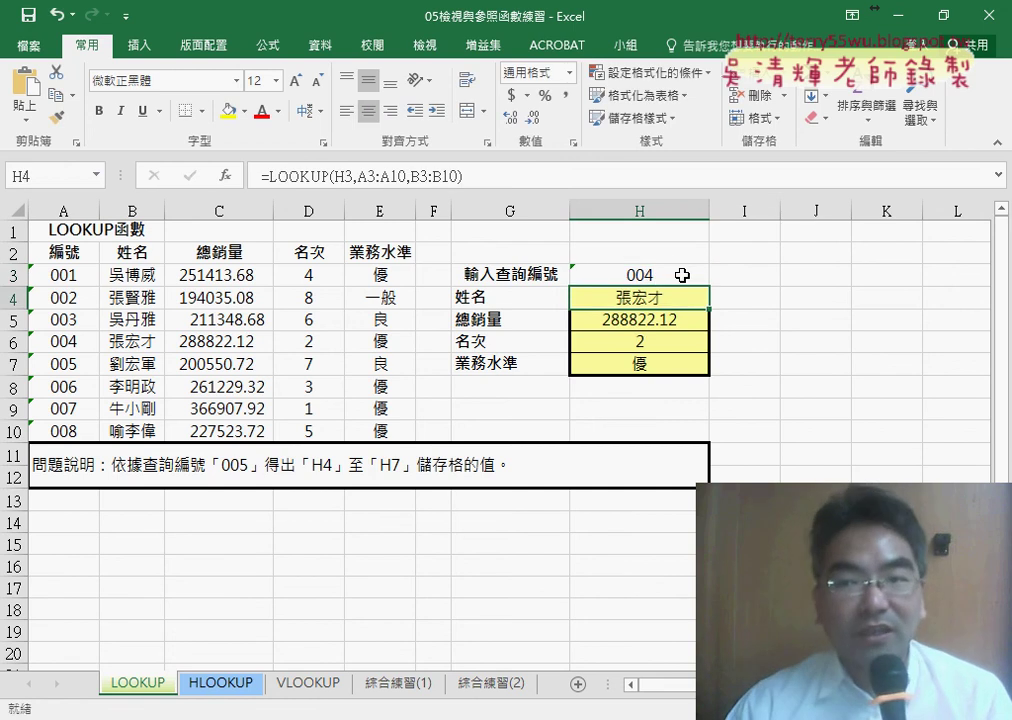
click(682, 275)
double_click(658, 275)
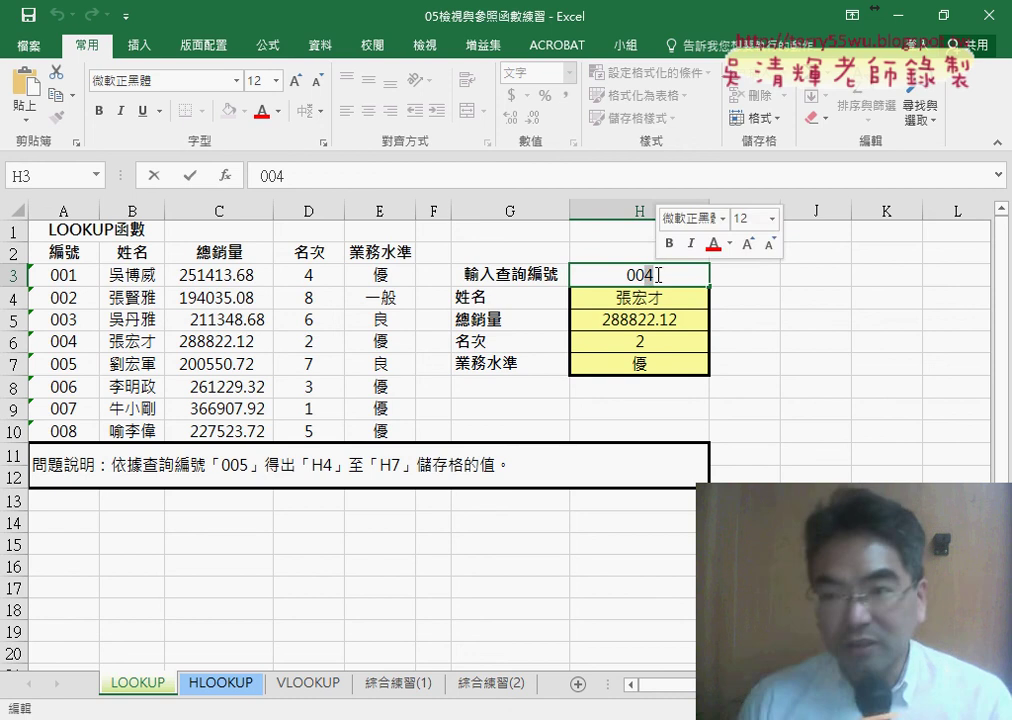
text(3)
key(Return)
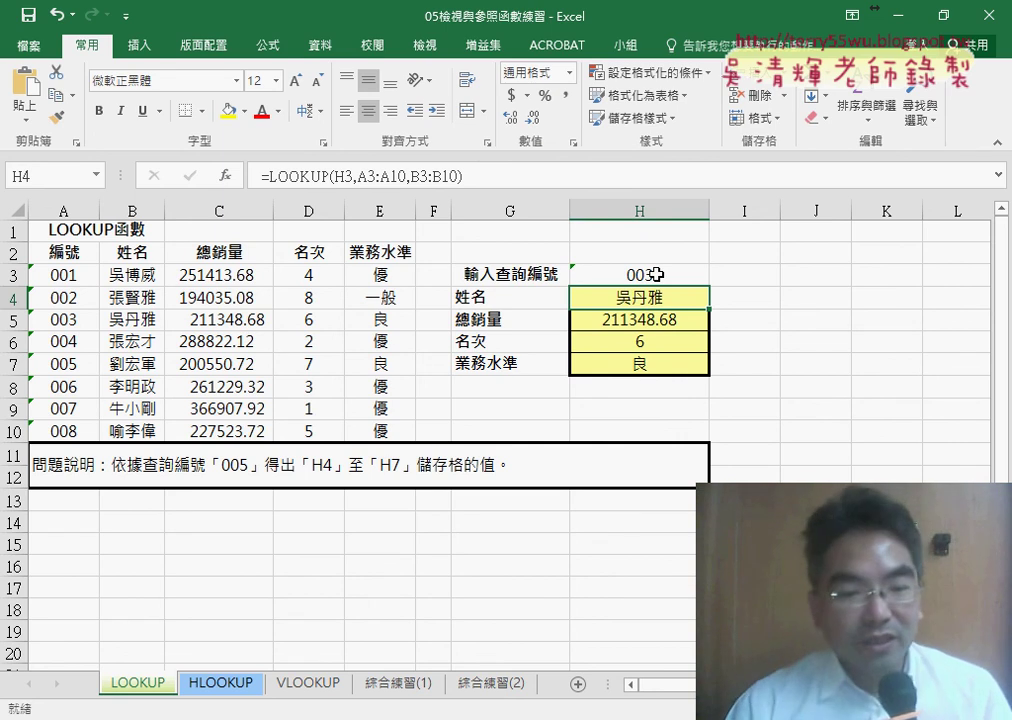
Duplicate the LOOKUP sheet as LOOKUP (2), clear H4:H7, and start a new function in H4
drag(163, 683, 220, 688)
drag(670, 305, 671, 364)
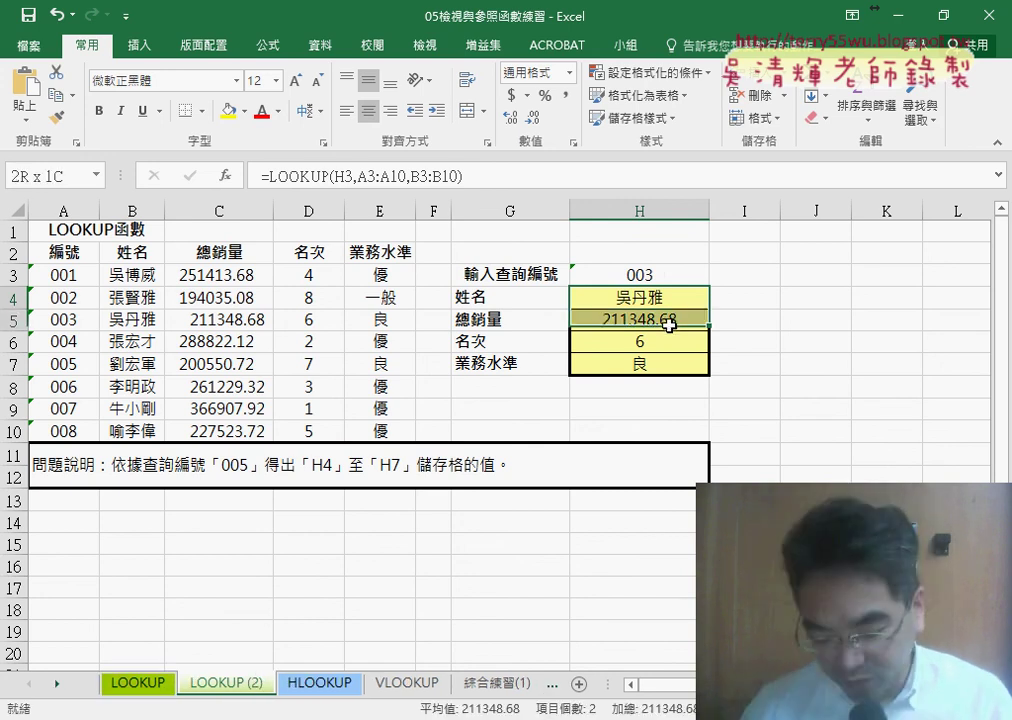
key(Delete)
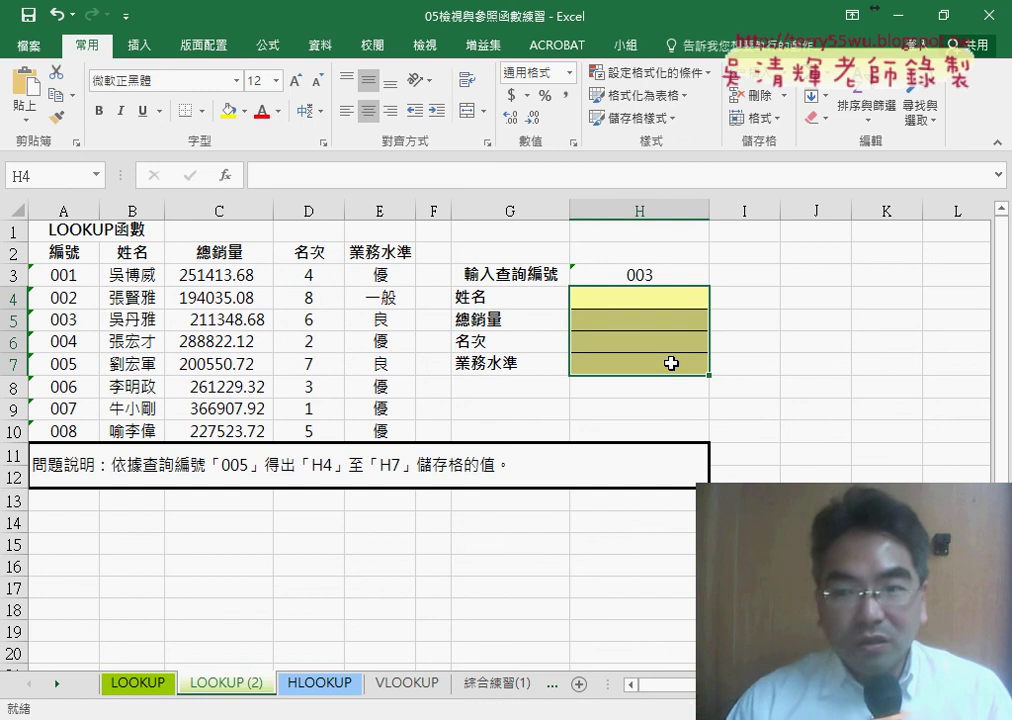
click(627, 299)
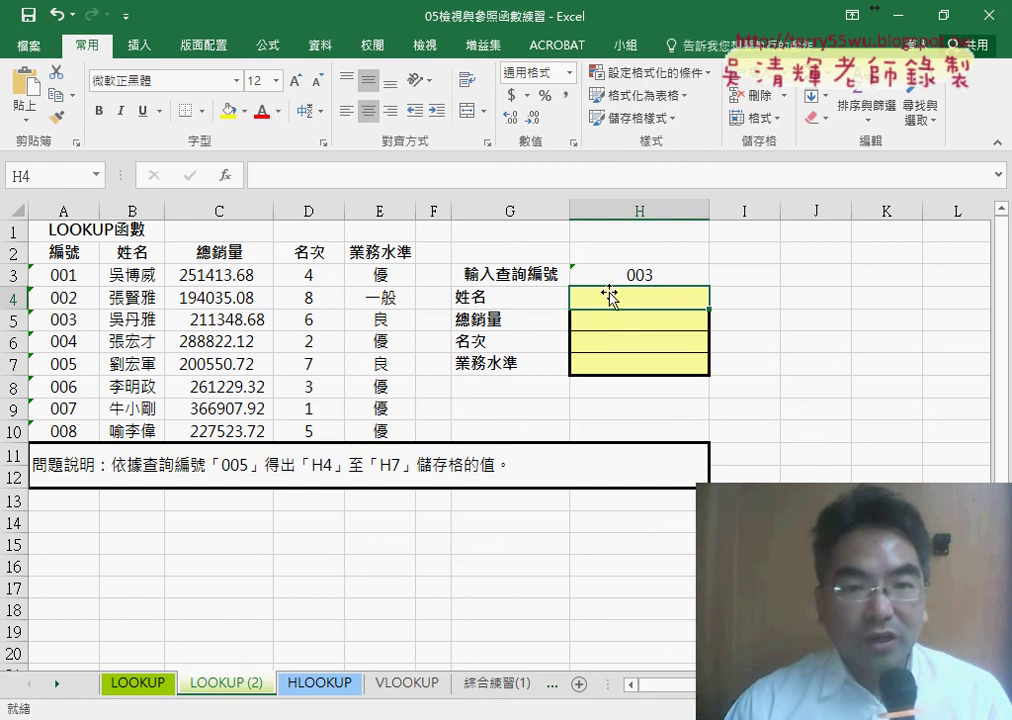
click(226, 175)
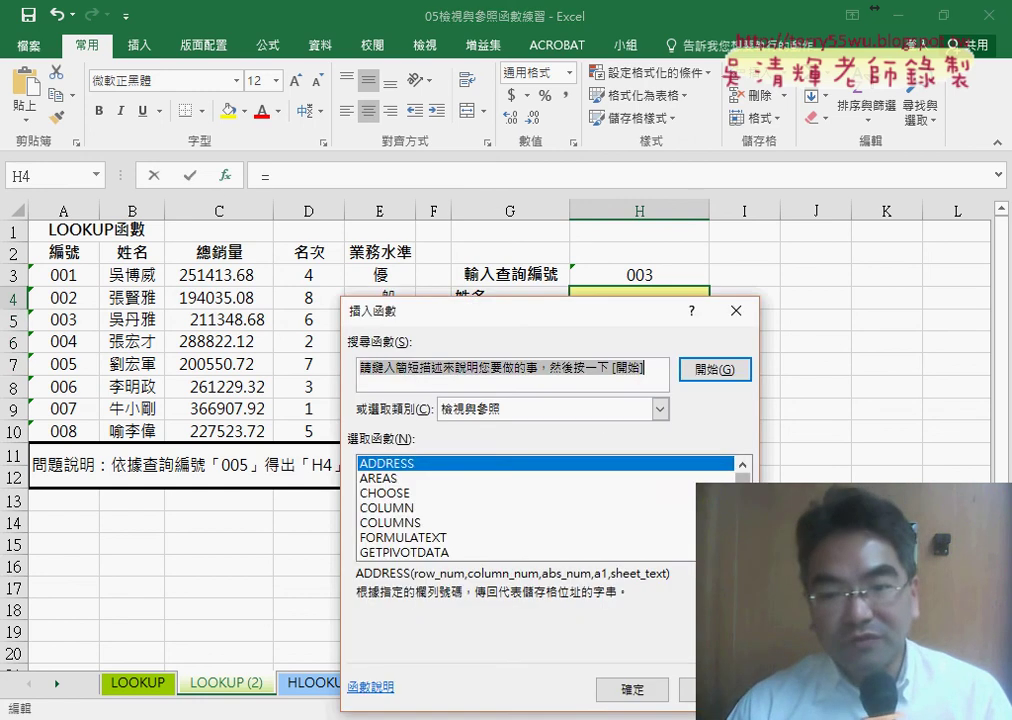
Insert VLOOKUP in H4 with lookup value H3 and table array A3:E10
scroll(545, 507, down, 4)
double_click(426, 553)
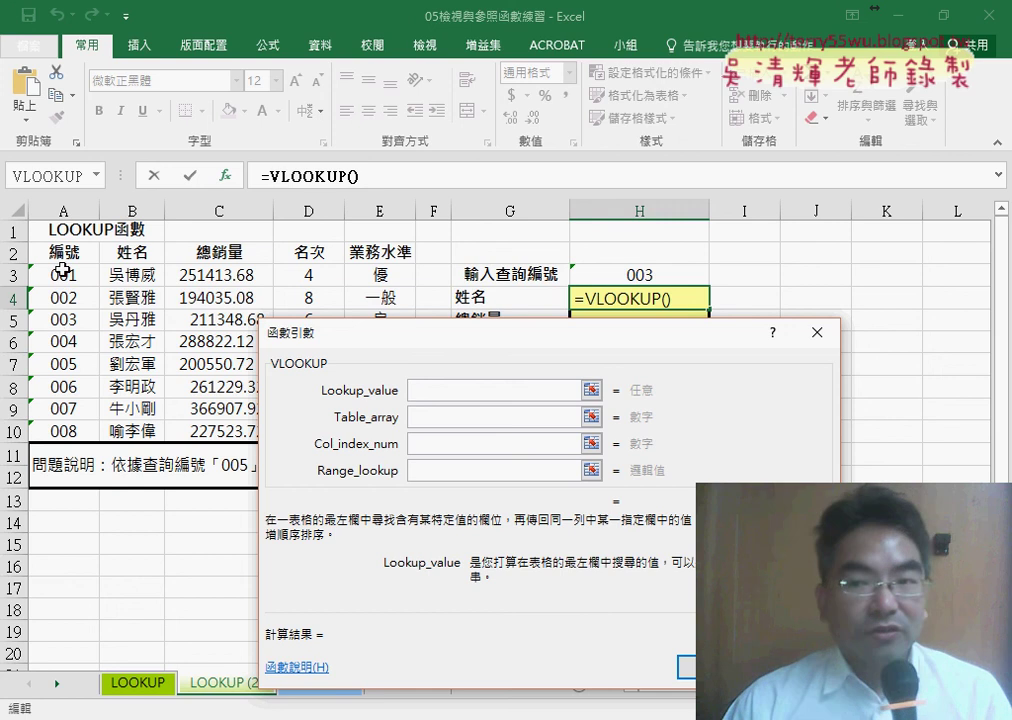
click(652, 274)
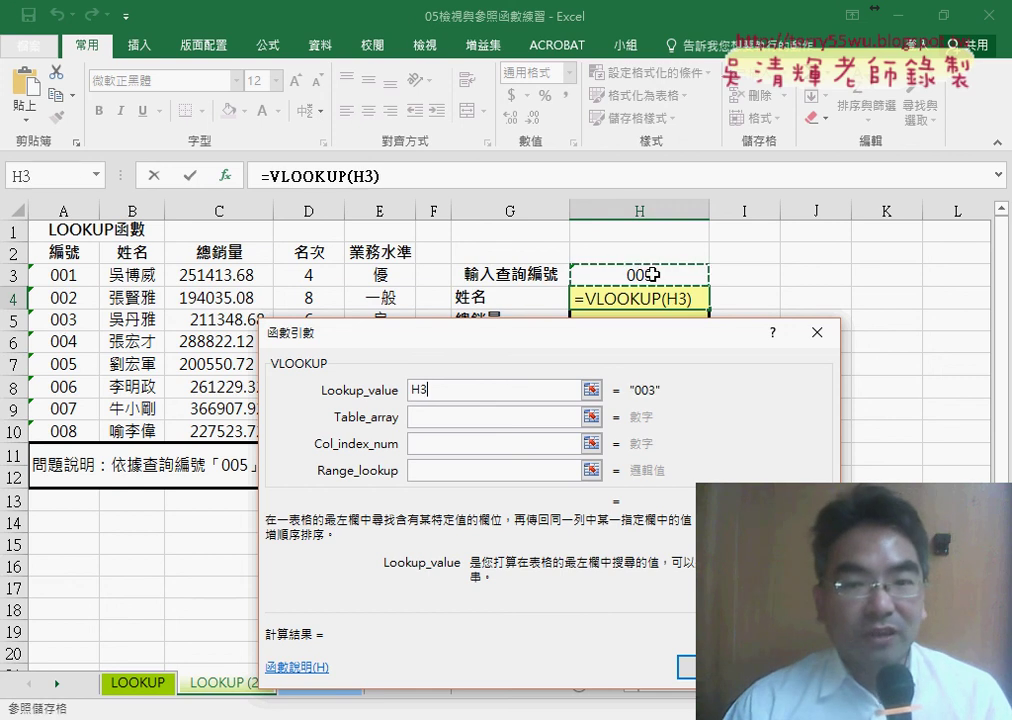
click(427, 418)
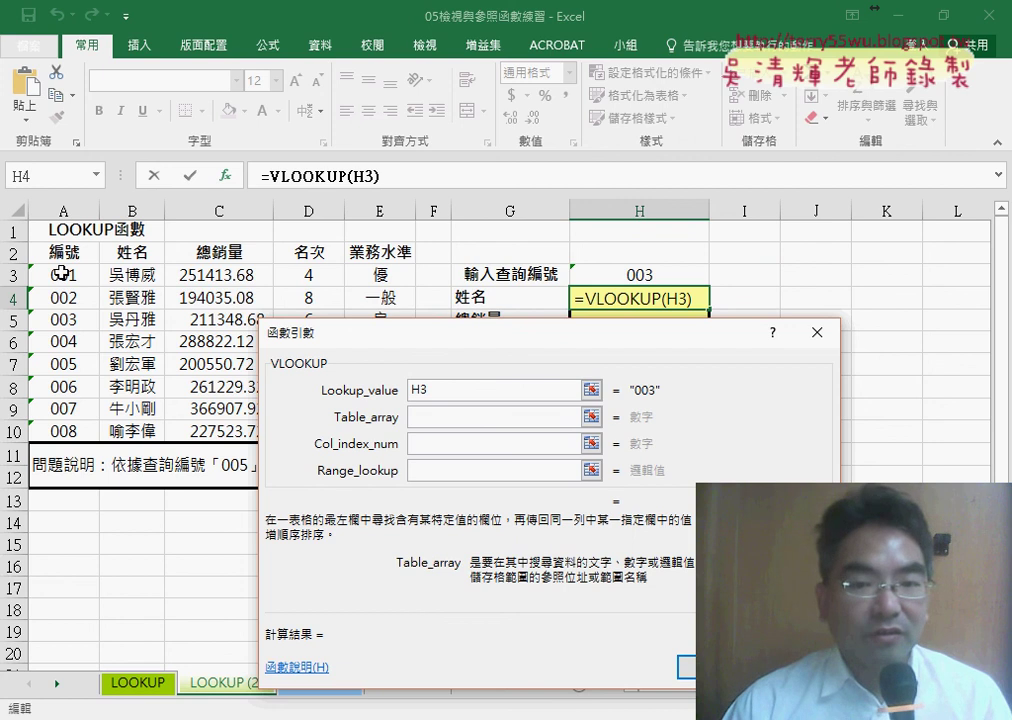
drag(61, 274, 380, 431)
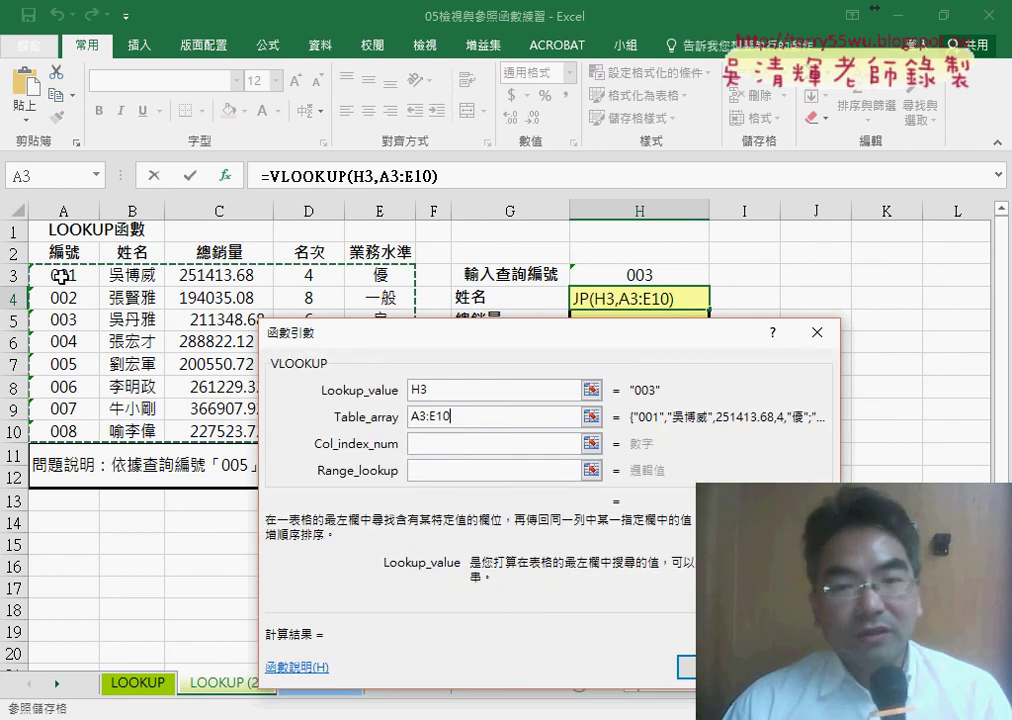
click(447, 444)
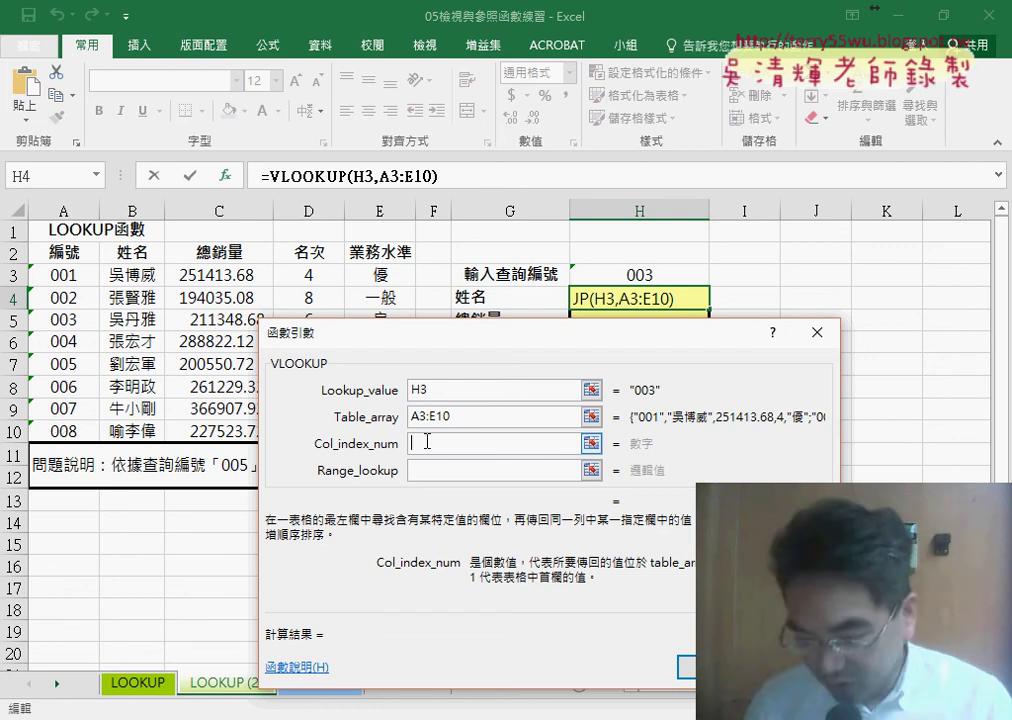
Enter column index 2 and range lookup 0, completing =VLOOKUP(H3,A3:E10,2,0) in H4
text(2)
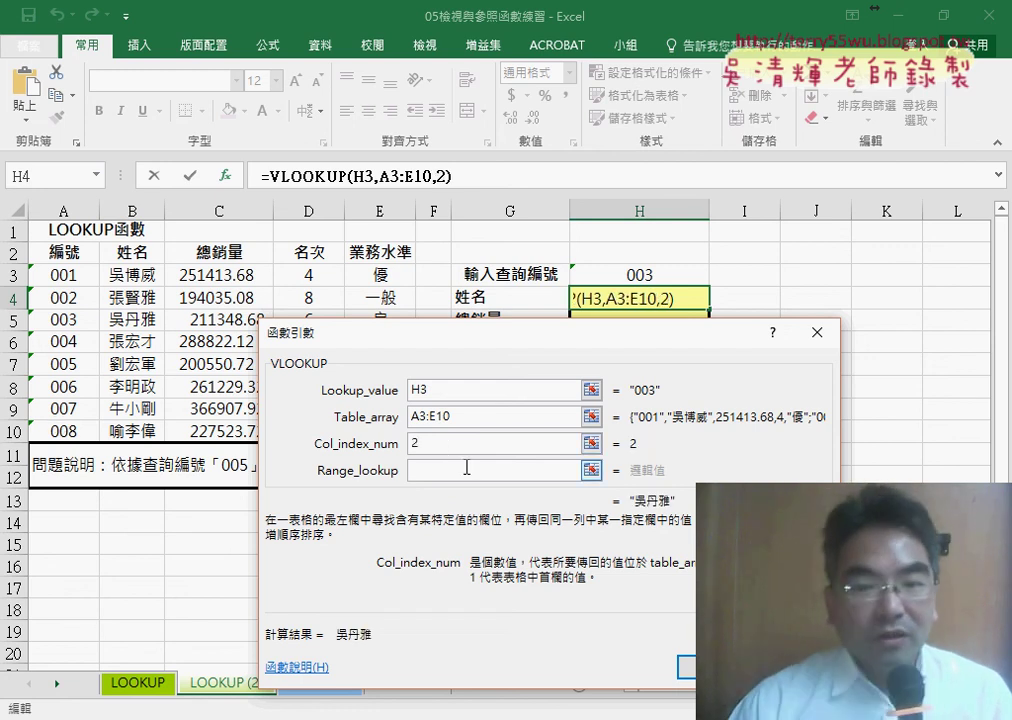
click(444, 469)
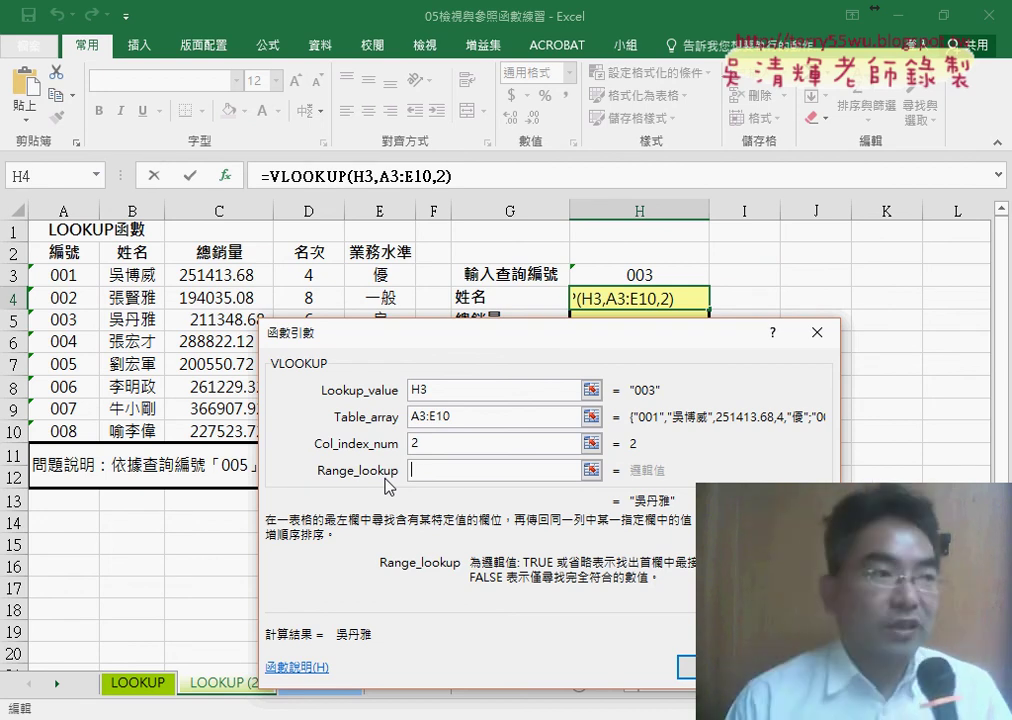
text(0)
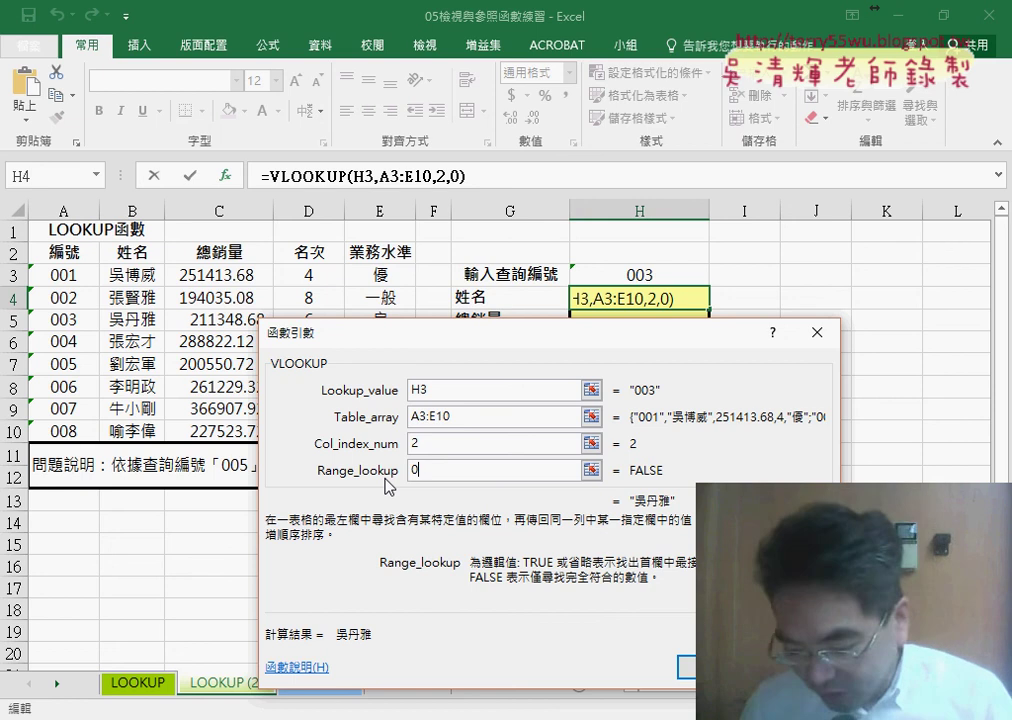
key(BackSpace)
text(1)
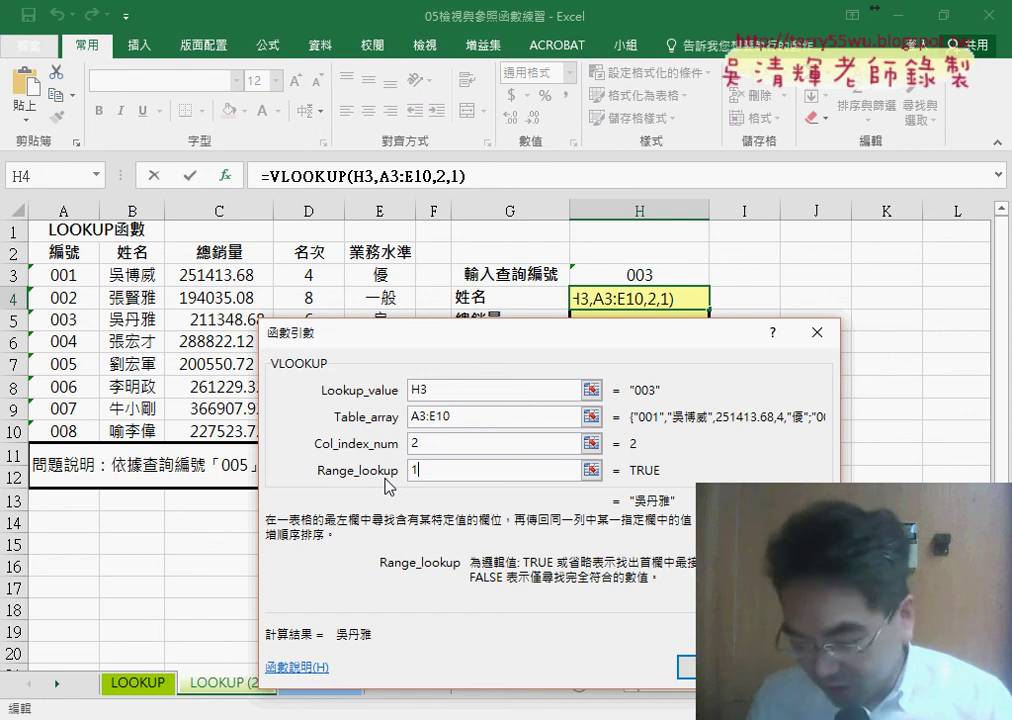
key(BackSpace)
text(0)
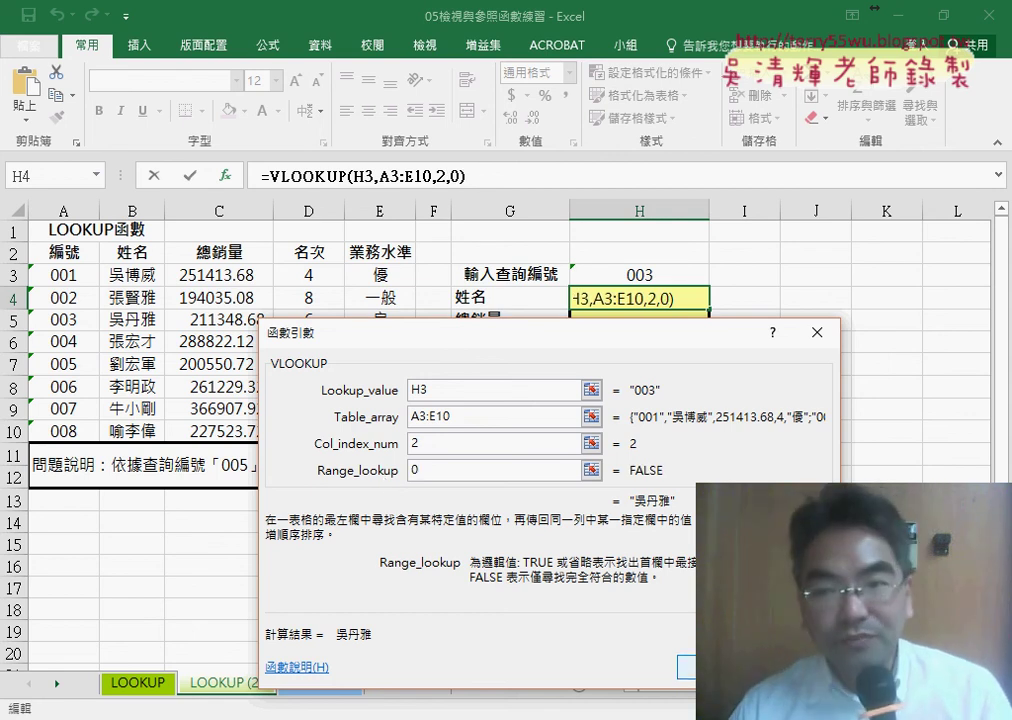
key(Return)
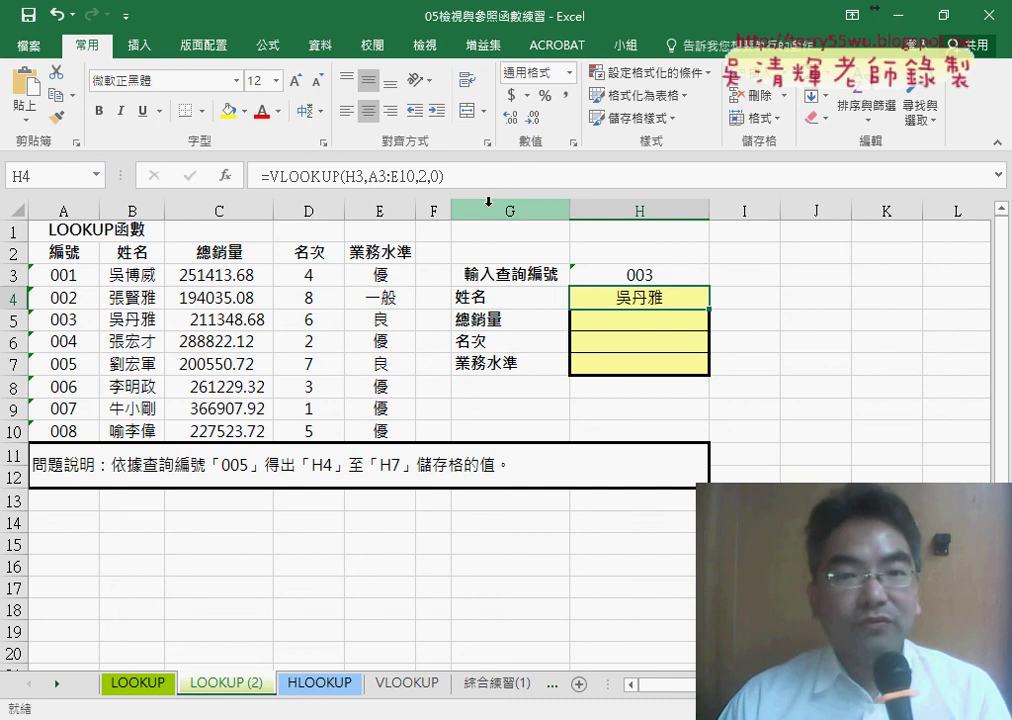
Examine the column index 2 in H4's formula, annotating the column number each result row needs
click(445, 175)
drag(445, 175, 262, 175)
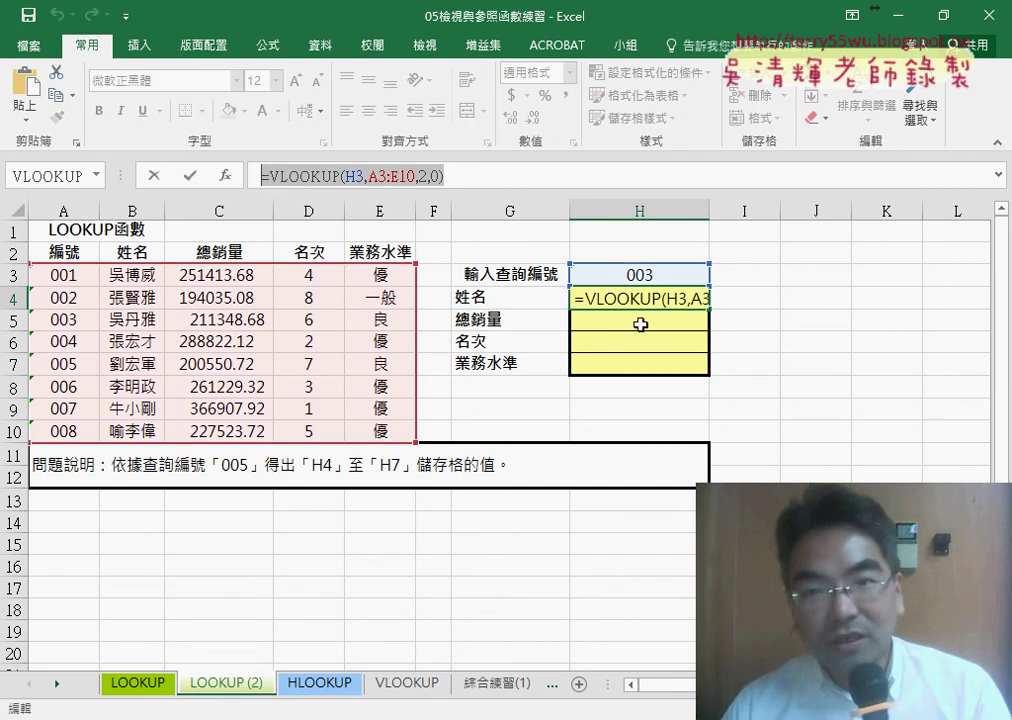
click(424, 177)
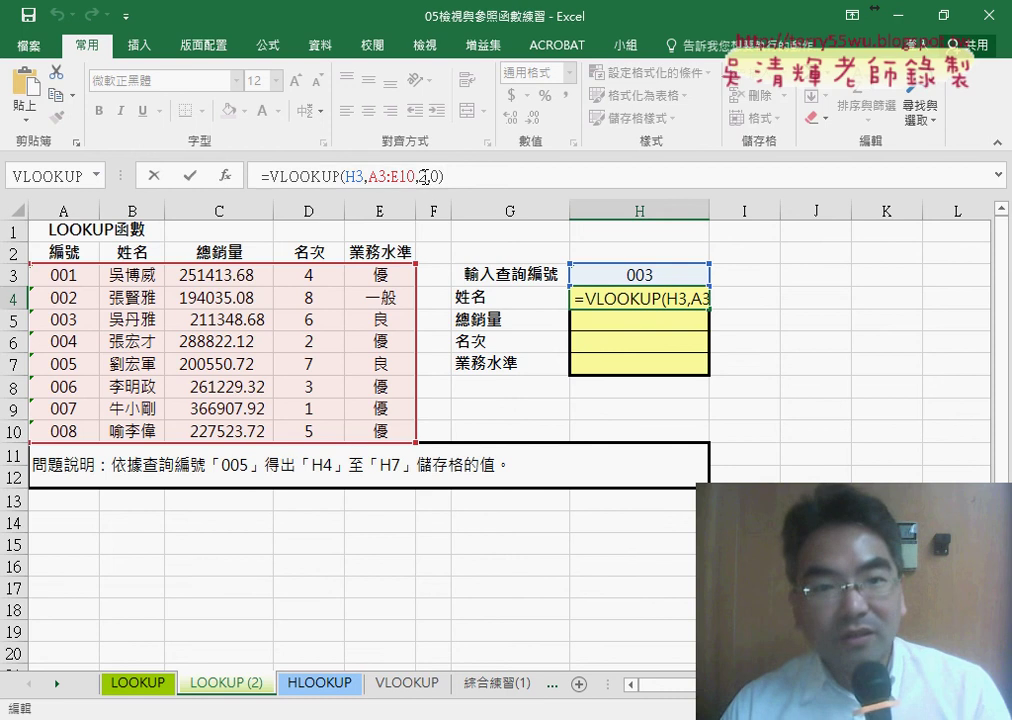
double_click(424, 177)
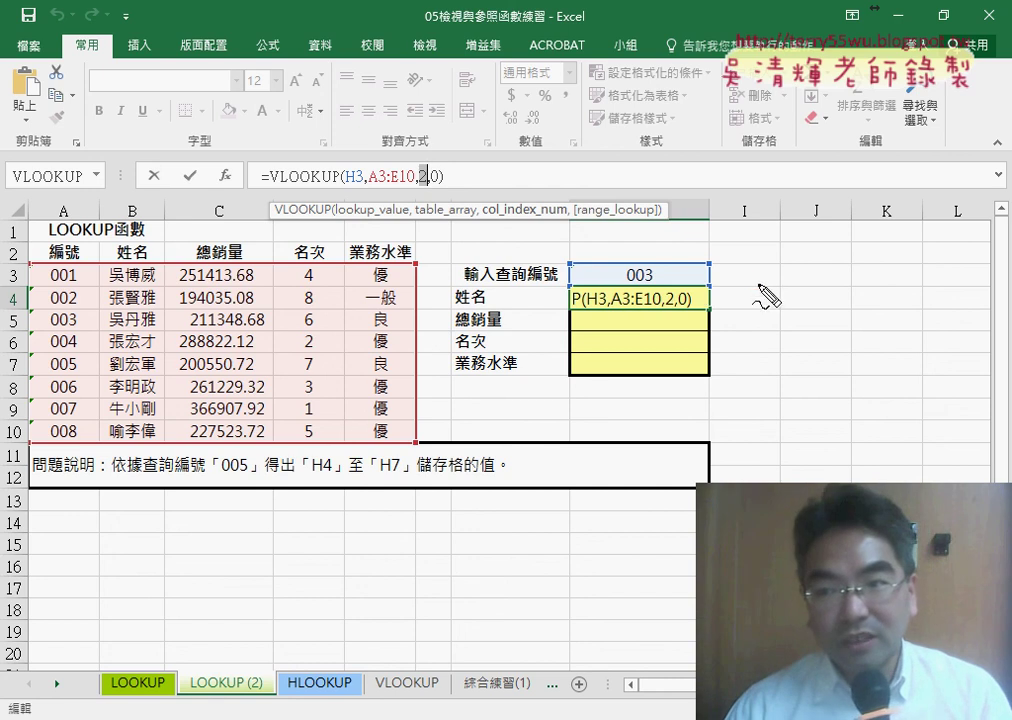
mouse_move(752, 285)
mouse_down()
mouse_move(776, 345)
mouse_move(764, 373)
mouse_up()
mouse_move(700, 316)
mouse_down()
mouse_move(712, 295)
mouse_move(712, 370)
mouse_up()
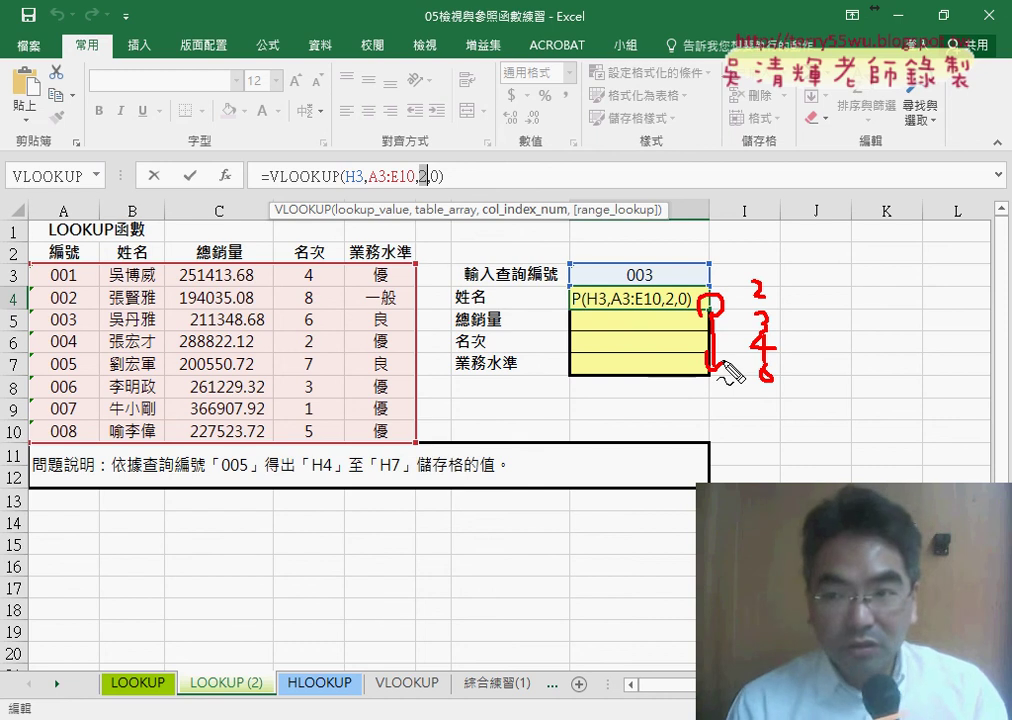
key(Escape)
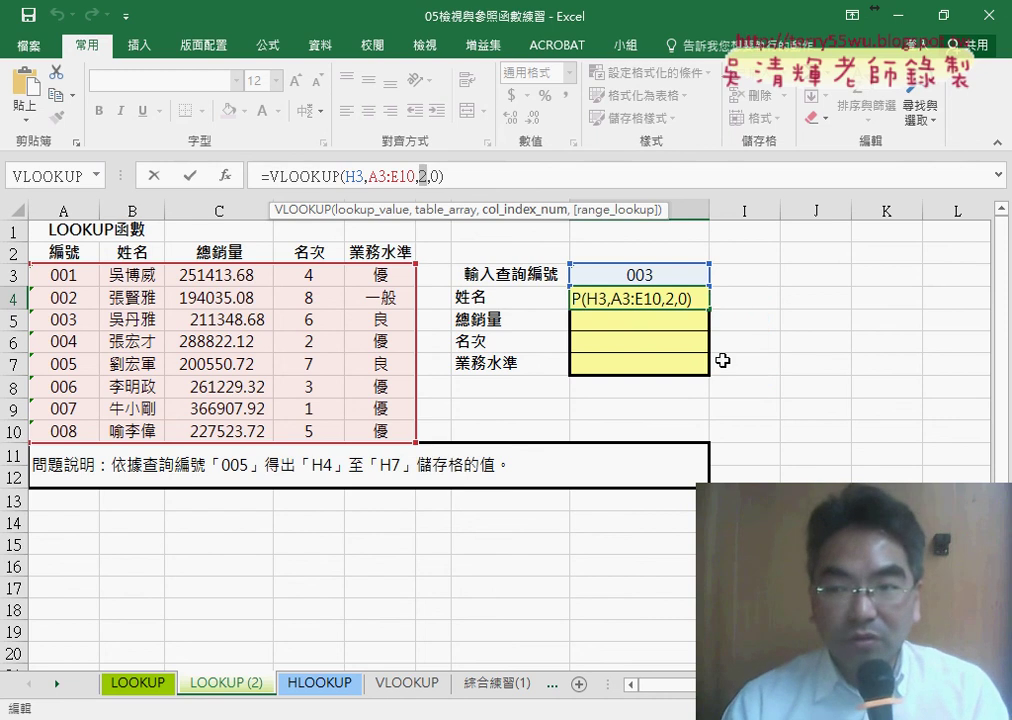
Cancel the H4 formula edit, leaving it unchanged, and select the empty cell J4
click(801, 299)
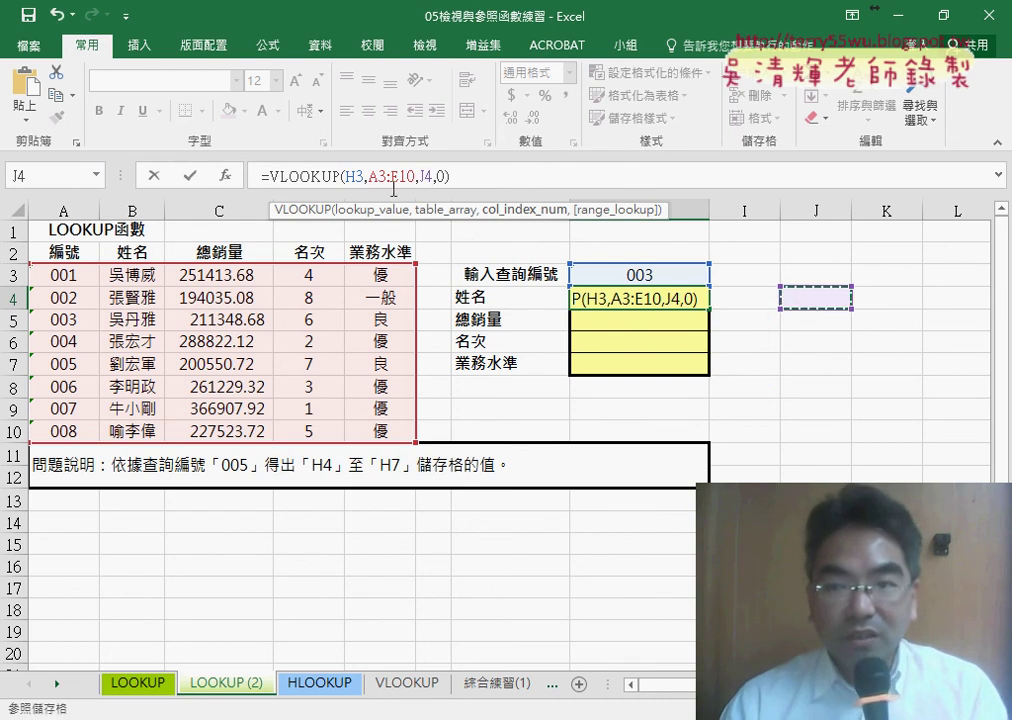
click(152, 176)
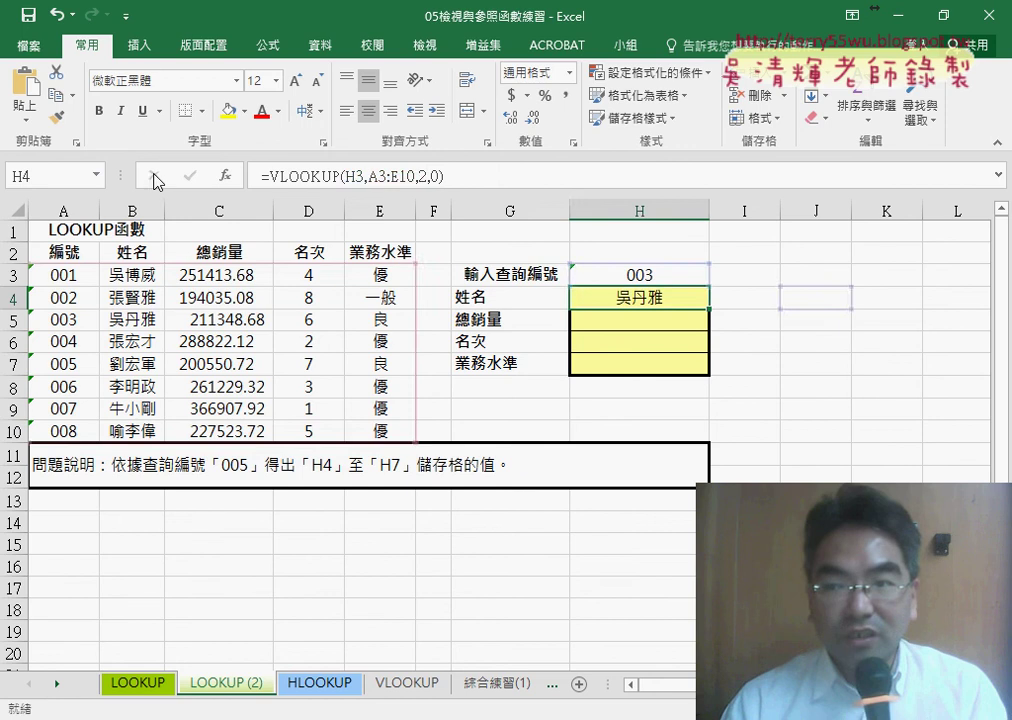
click(807, 298)
Enter =ROW() in J4, which returns 4, and fill it down to J7
click(227, 177)
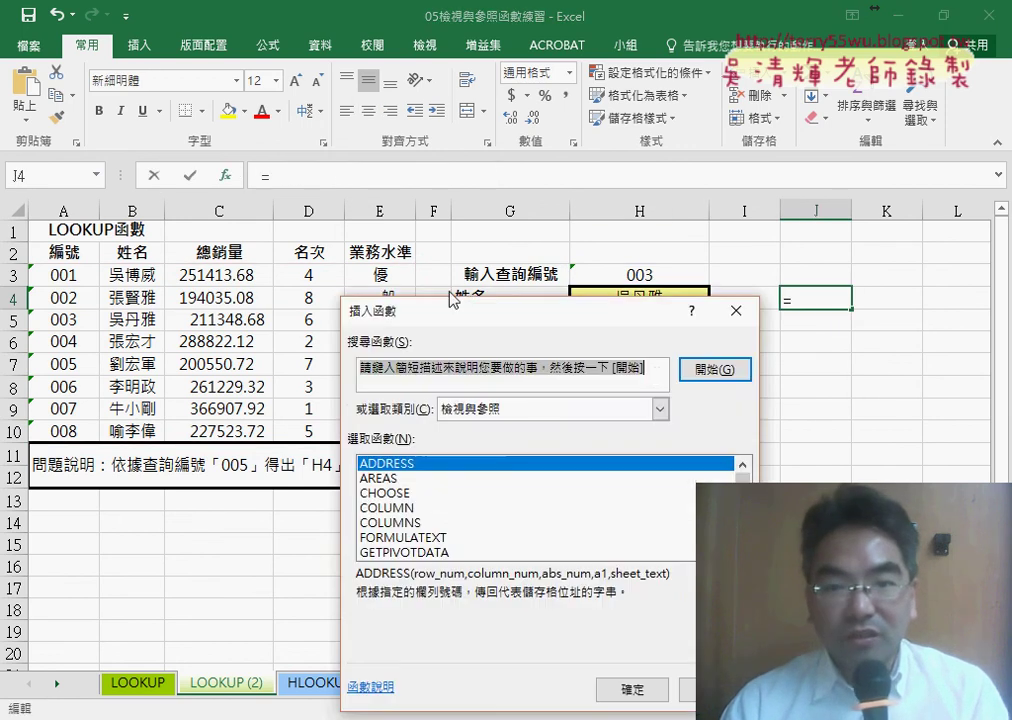
drag(610, 320, 510, 145)
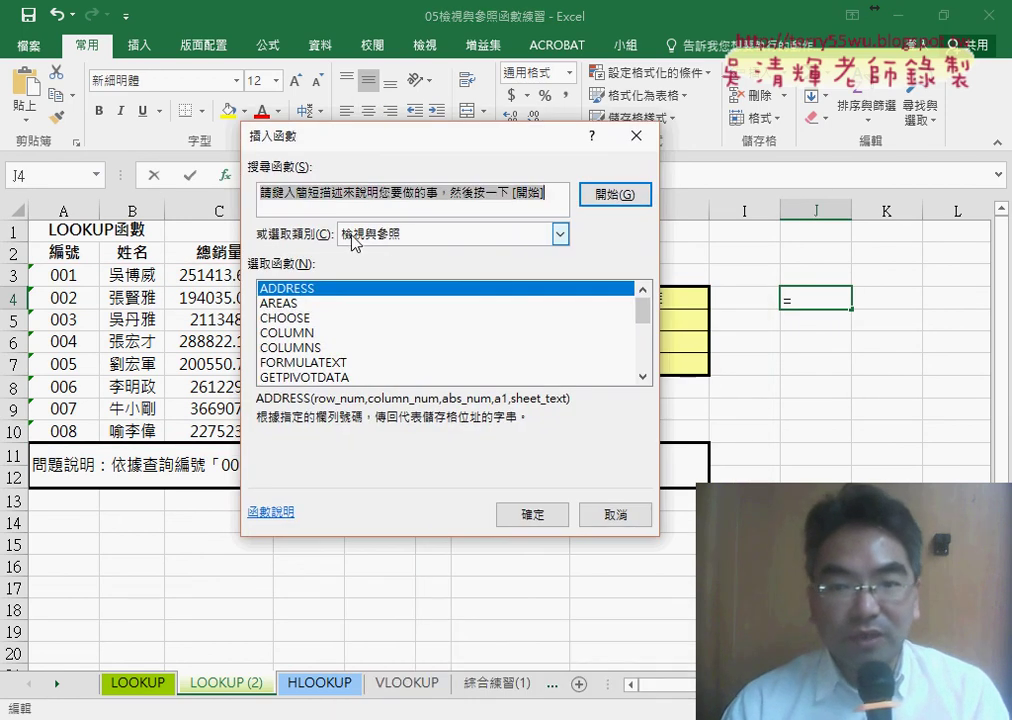
drag(637, 336, 624, 370)
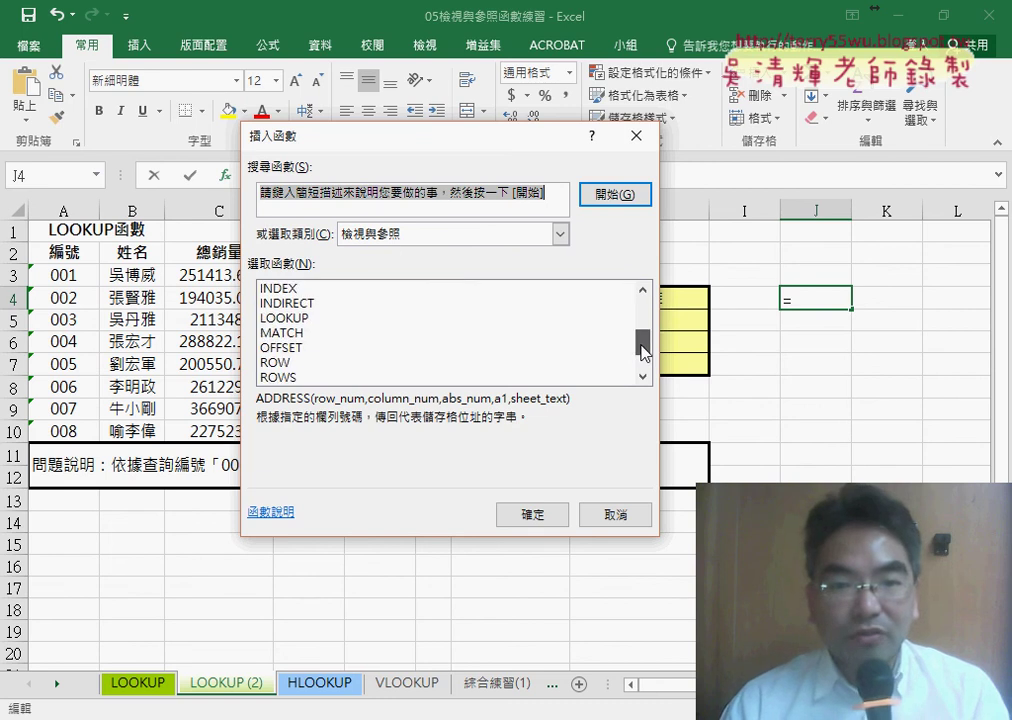
click(286, 322)
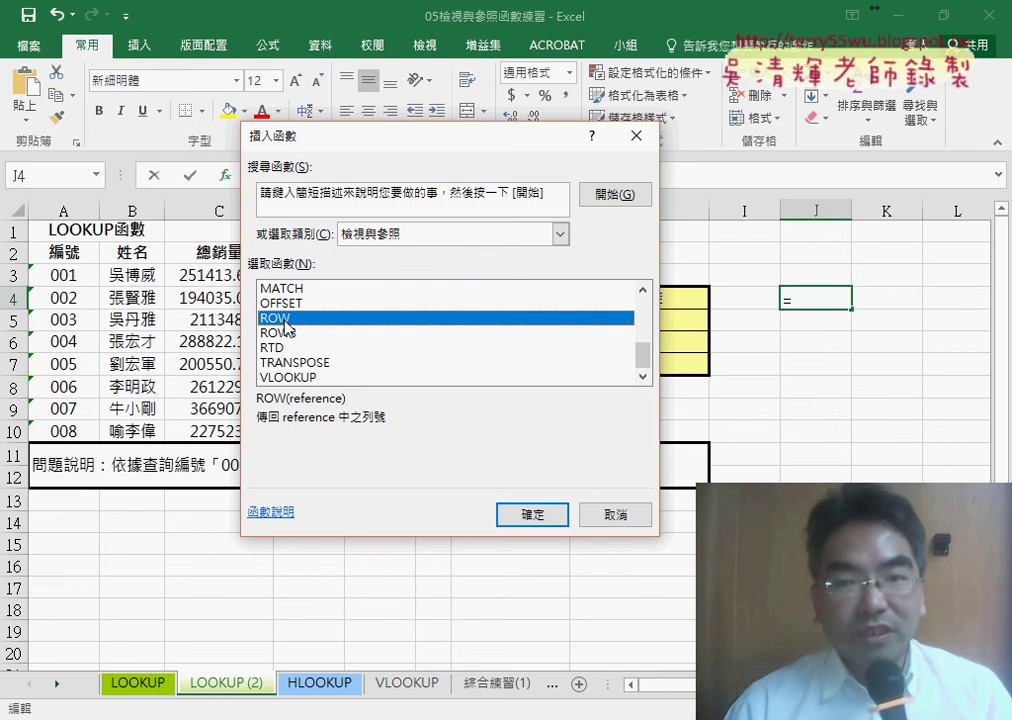
click(528, 513)
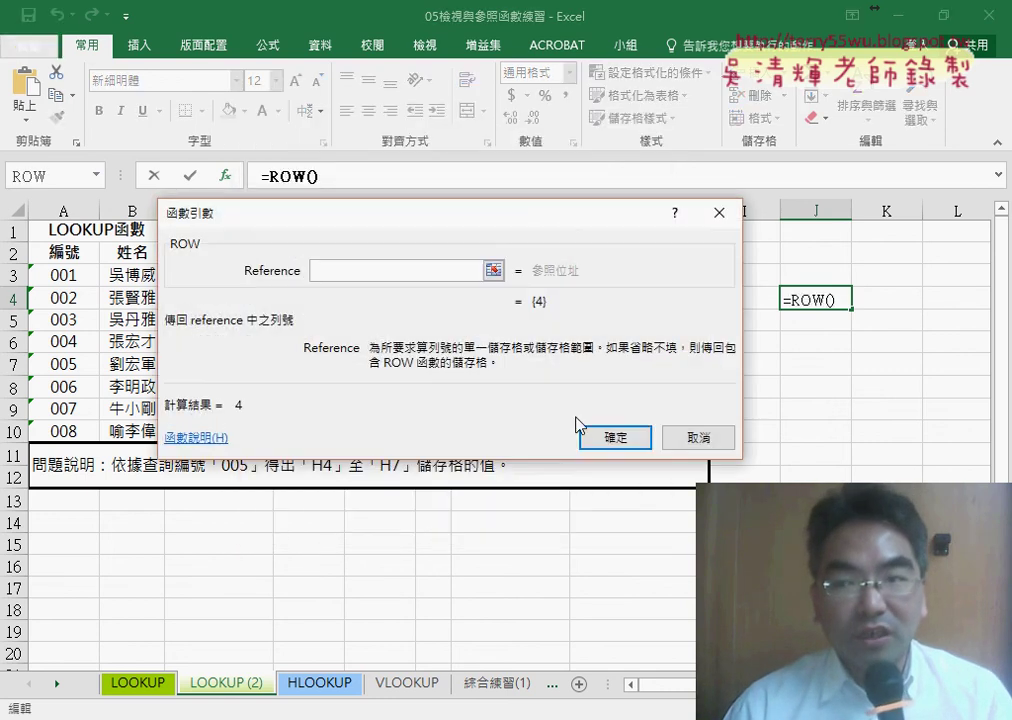
click(614, 440)
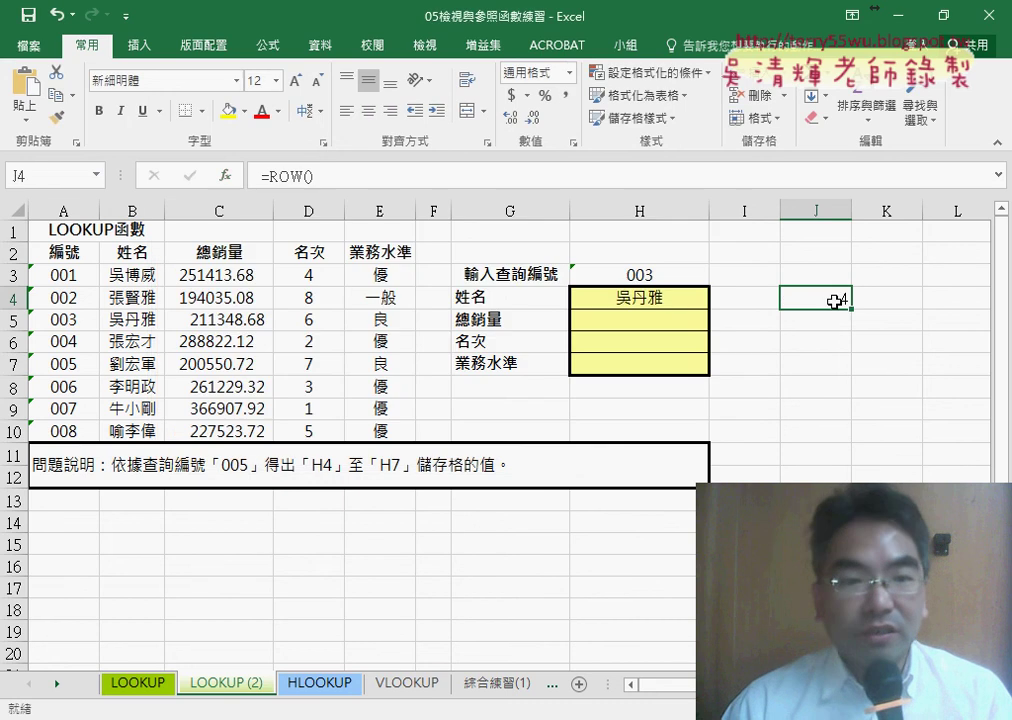
drag(822, 299, 5, 298)
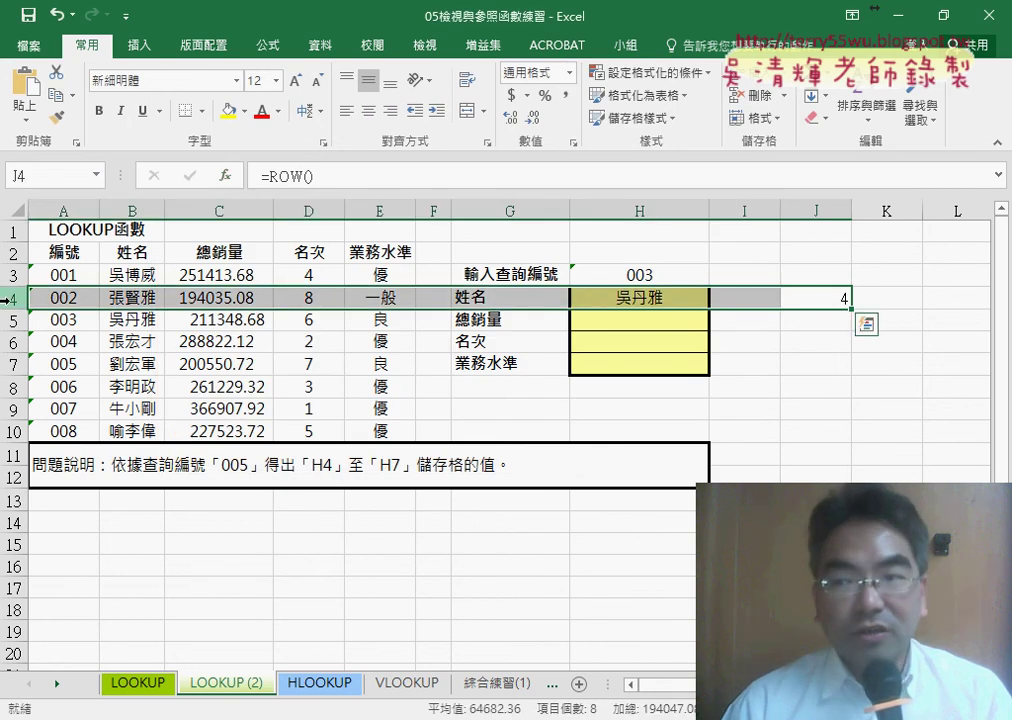
click(840, 301)
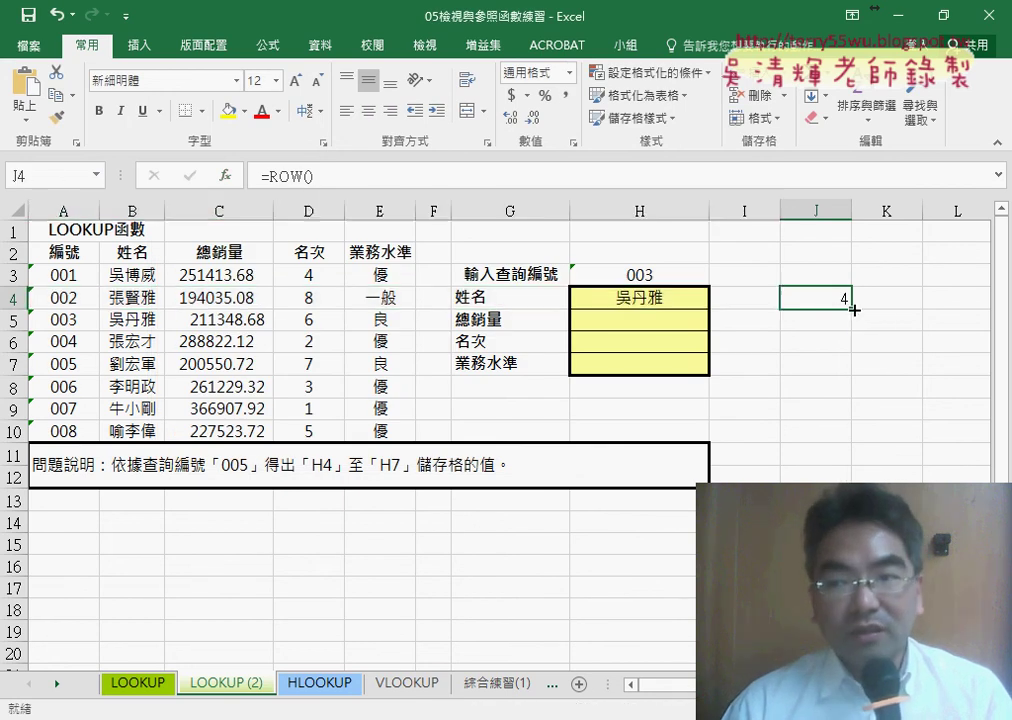
drag(855, 310, 856, 378)
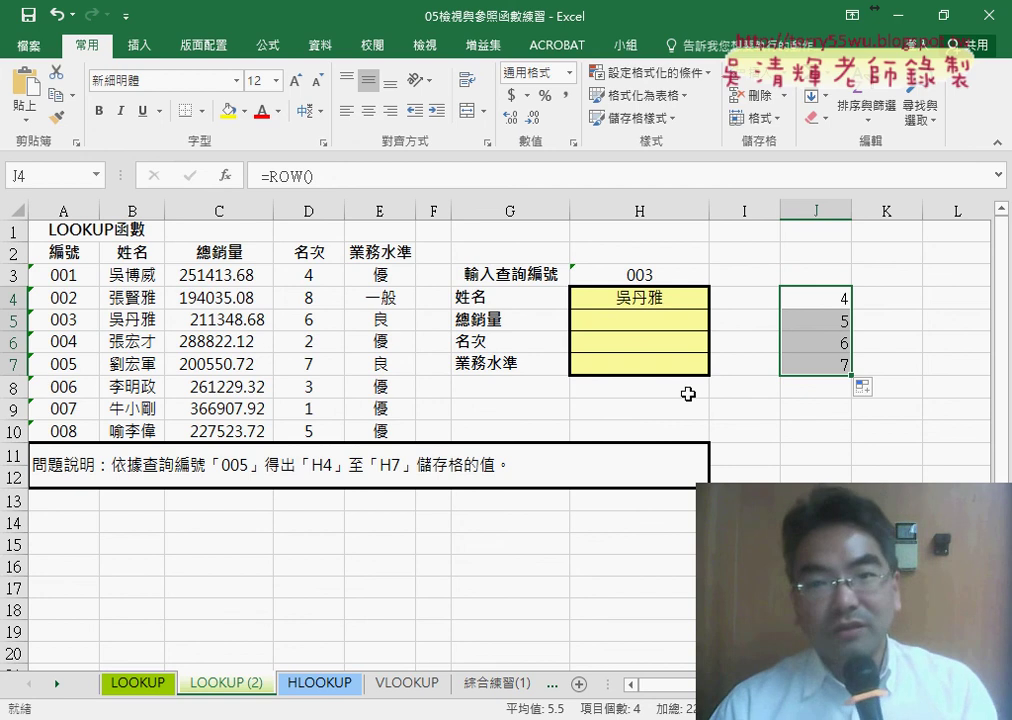
Change J4 to =ROW()-2 and fill it down so J4:J7 show 2, 3, 4, 5
click(775, 297)
click(333, 181)
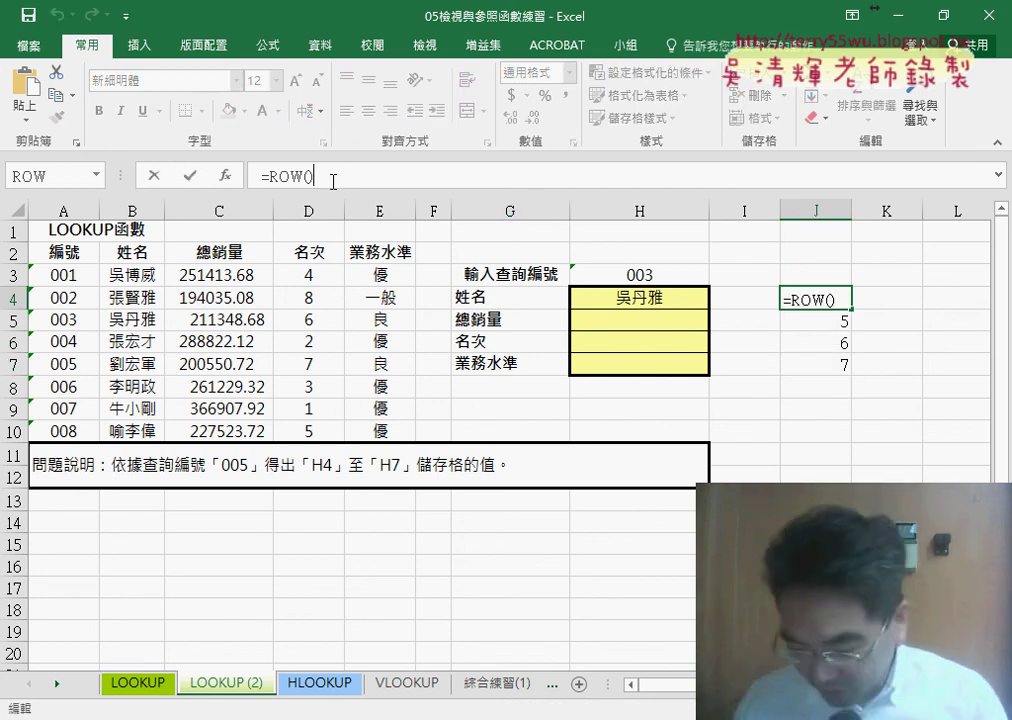
text(-)
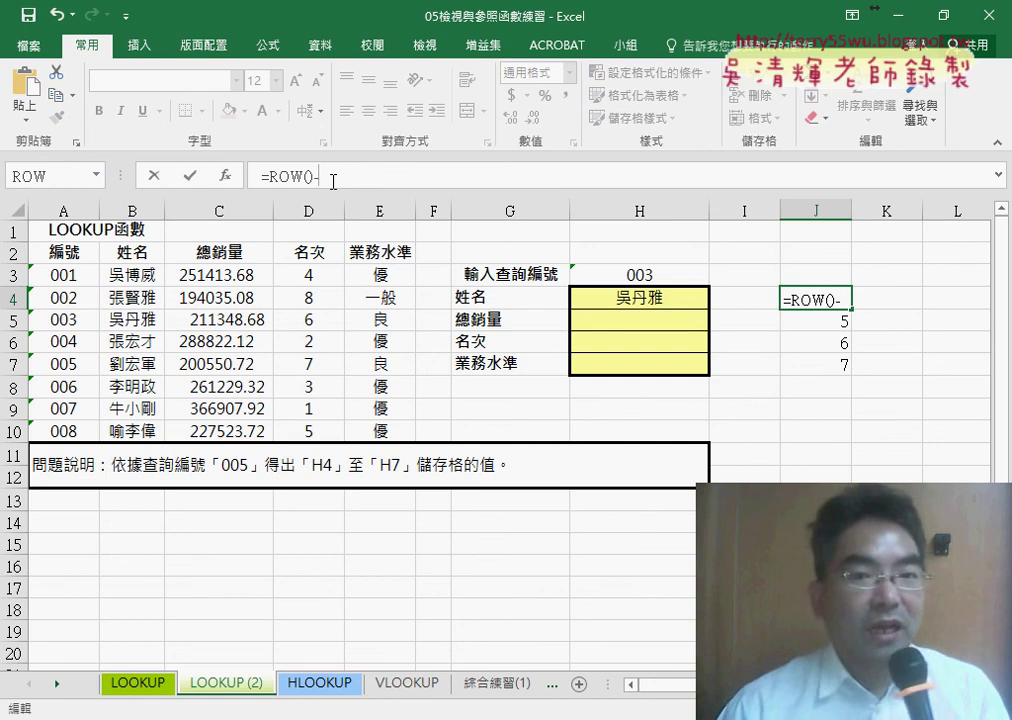
text(2)
click(190, 176)
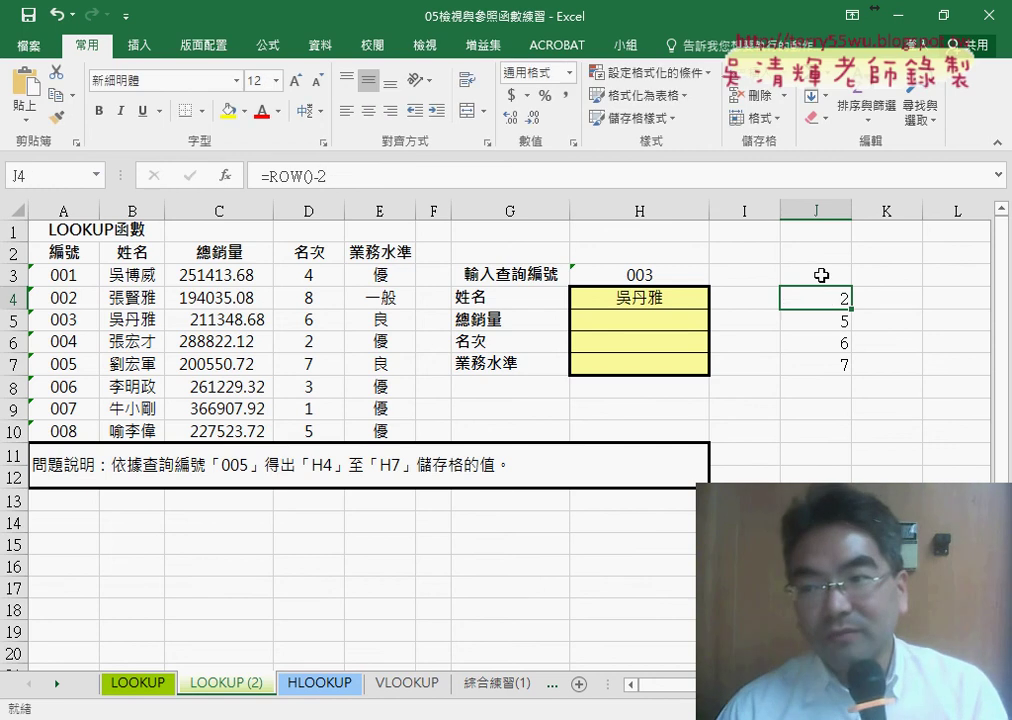
drag(851, 309, 848, 370)
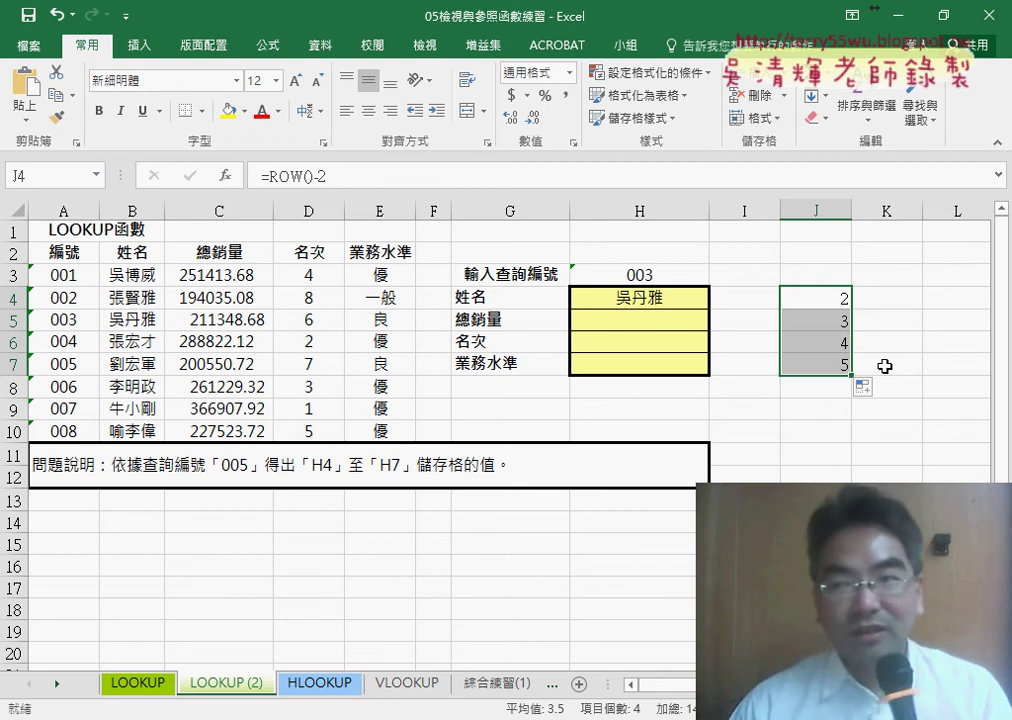
Copy the ROW()-2 text from J4's formula
click(807, 301)
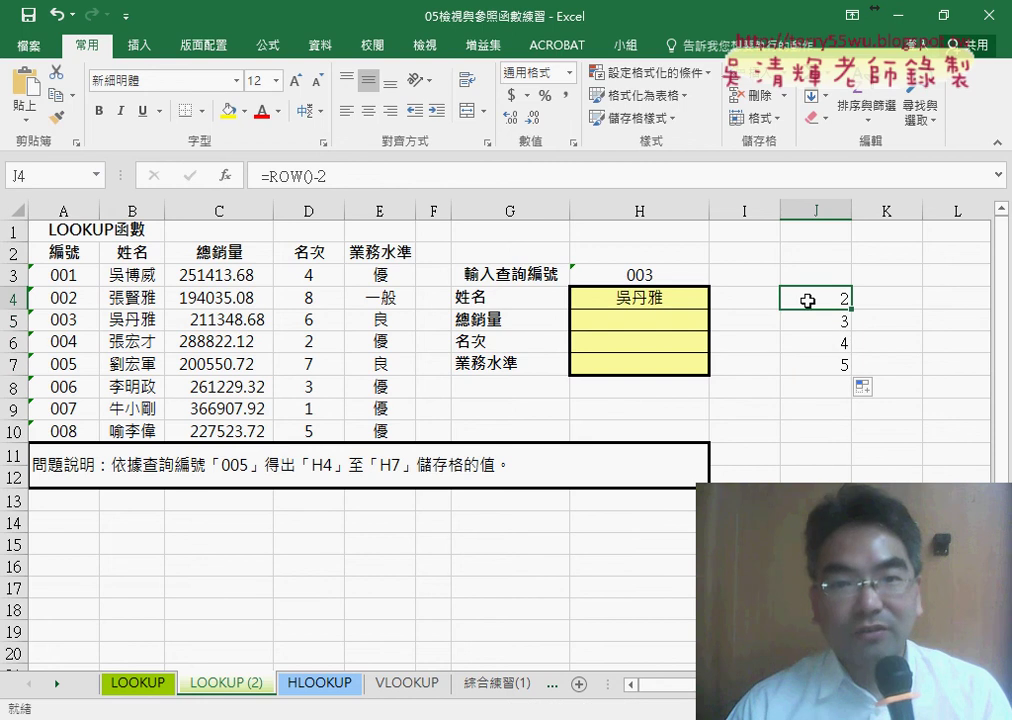
drag(269, 176, 327, 176)
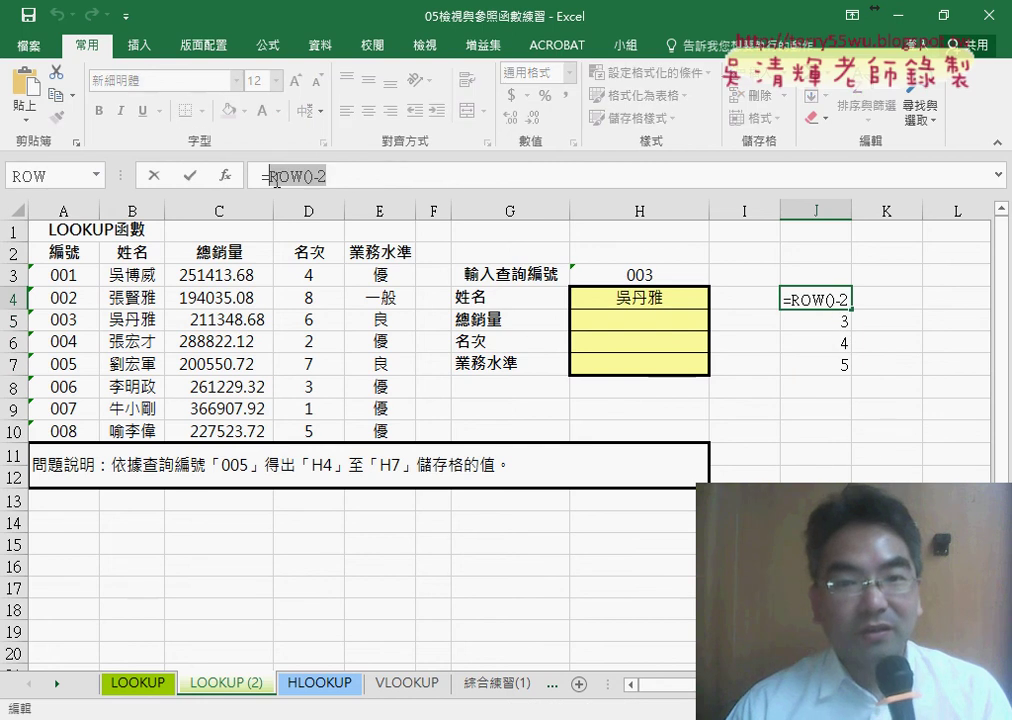
right_click(283, 178)
click(300, 218)
click(153, 175)
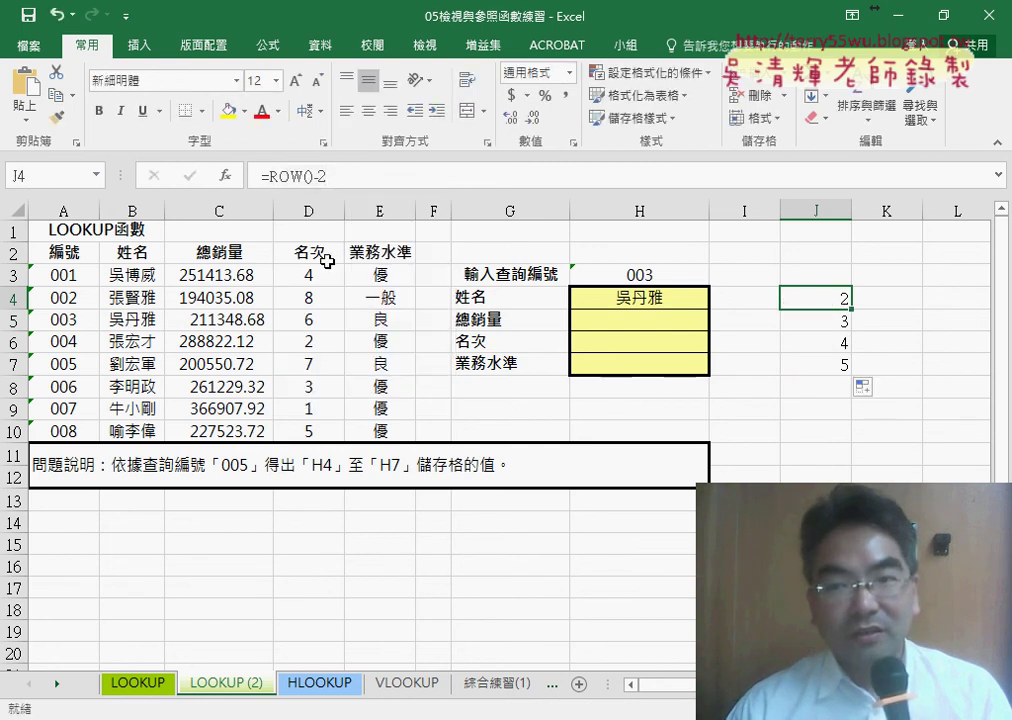
click(625, 299)
Paste ROW()-2 over the column index 2, making H4 =VLOOKUP(H3,A3:E10,ROW()-2,0)
double_click(423, 176)
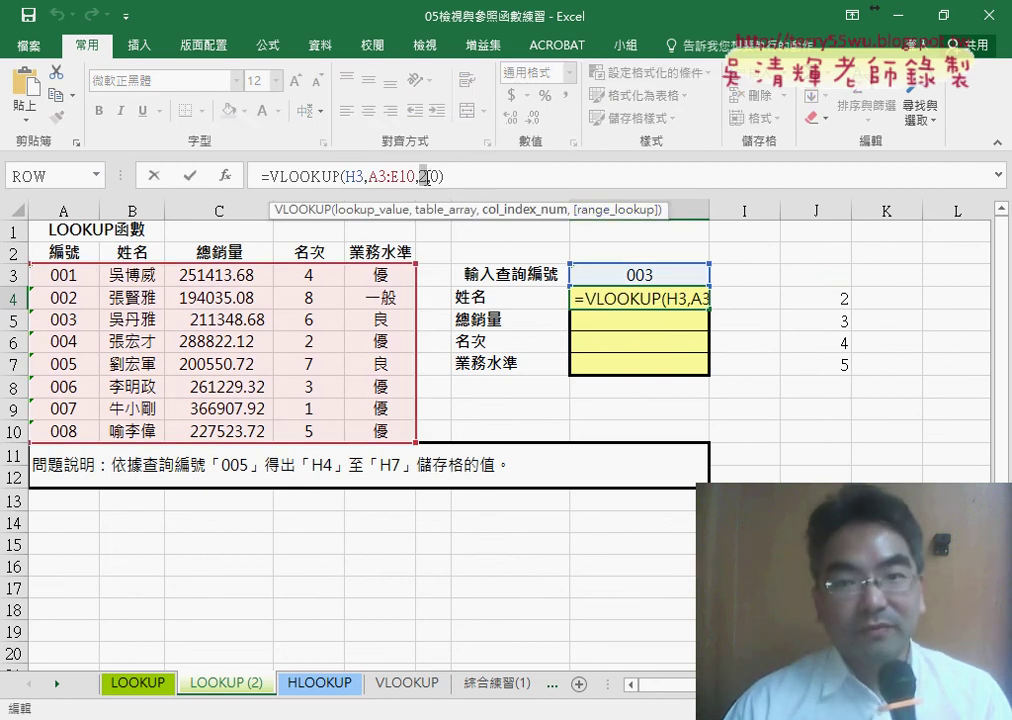
right_click(426, 176)
click(470, 258)
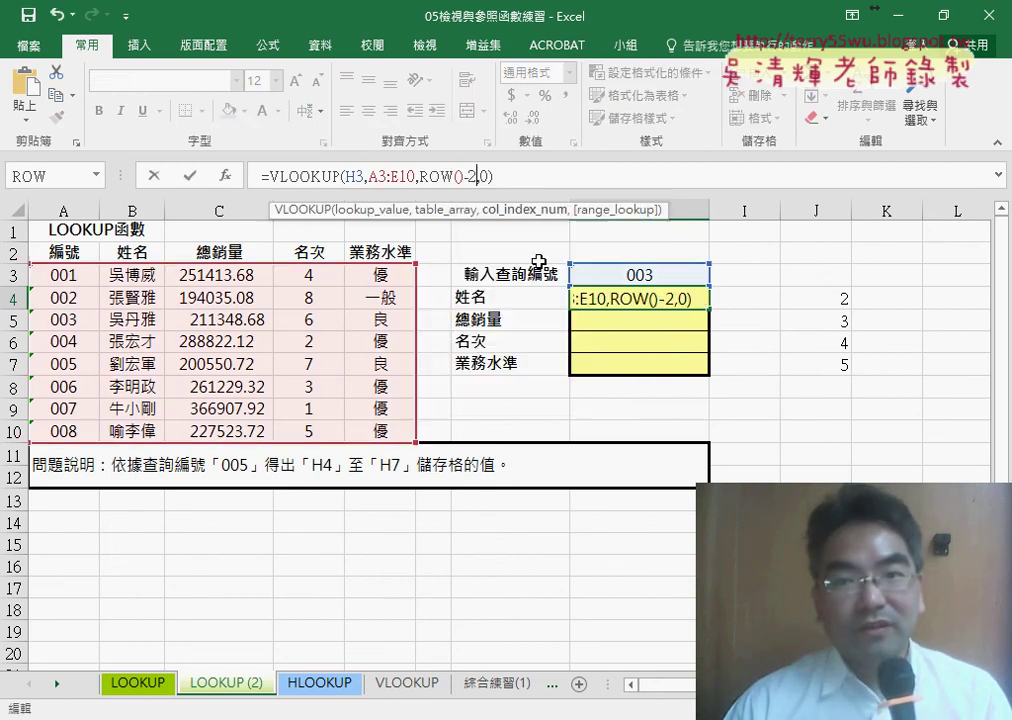
drag(477, 176, 420, 176)
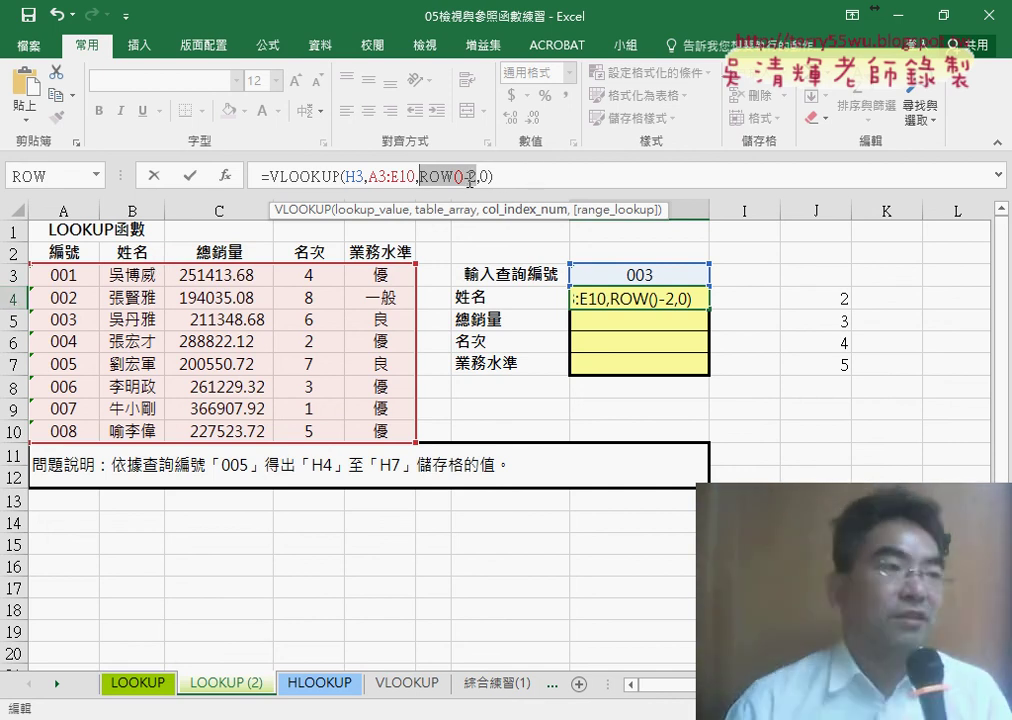
click(190, 175)
drag(710, 311, 709, 322)
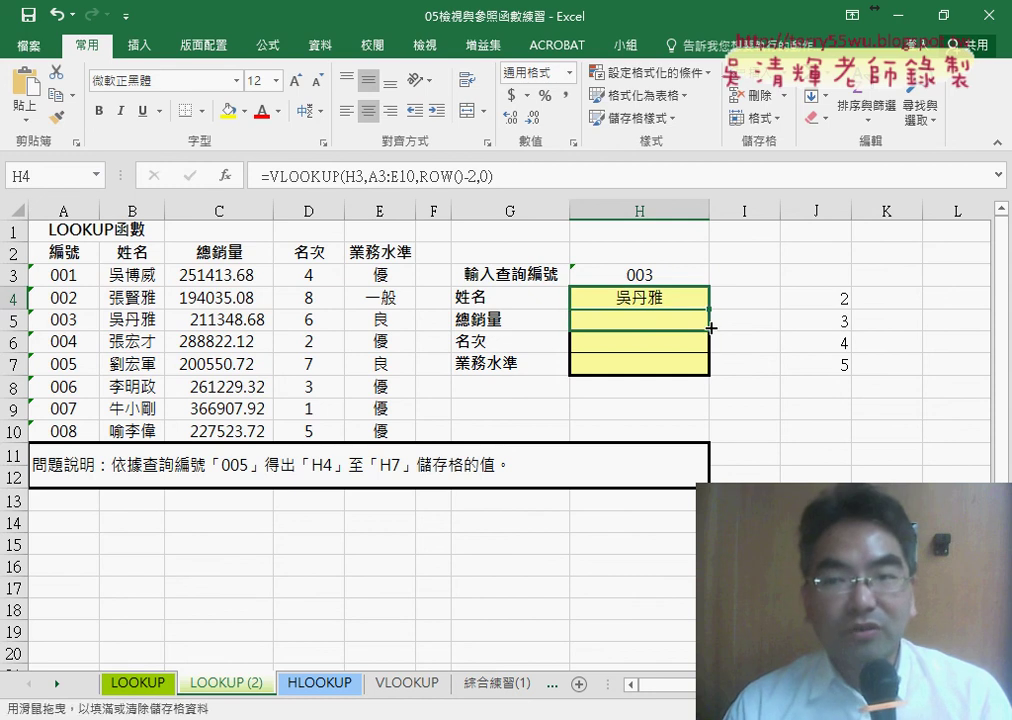
Lock H4's references as H$3 and A$3:E$10, then fill the lookup down to H7
click(363, 175)
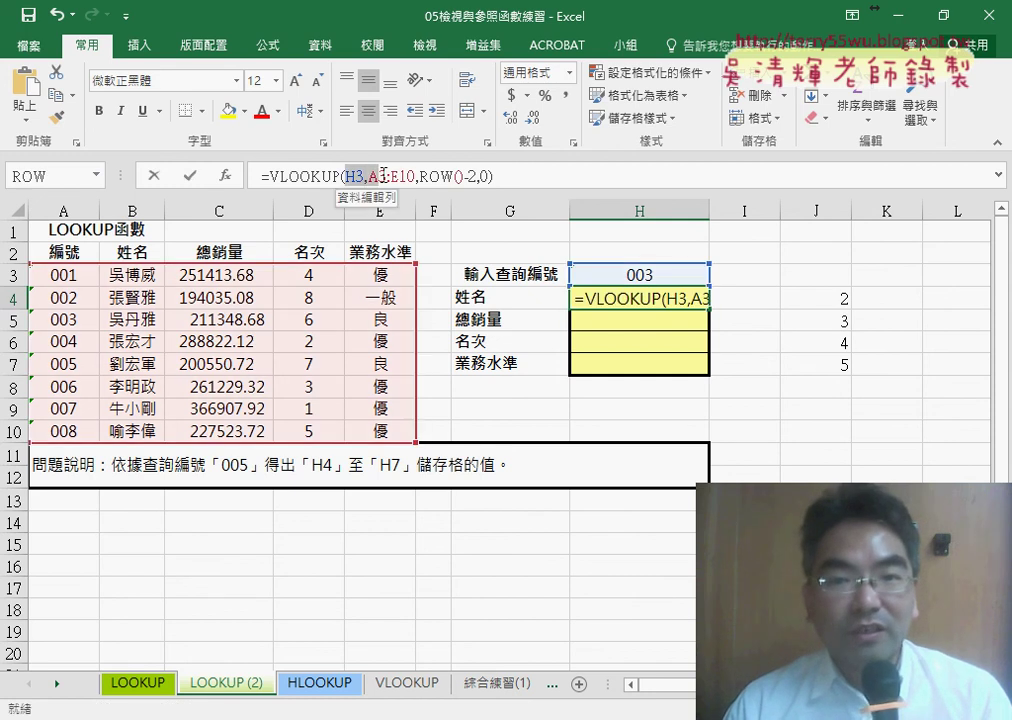
key(Left)
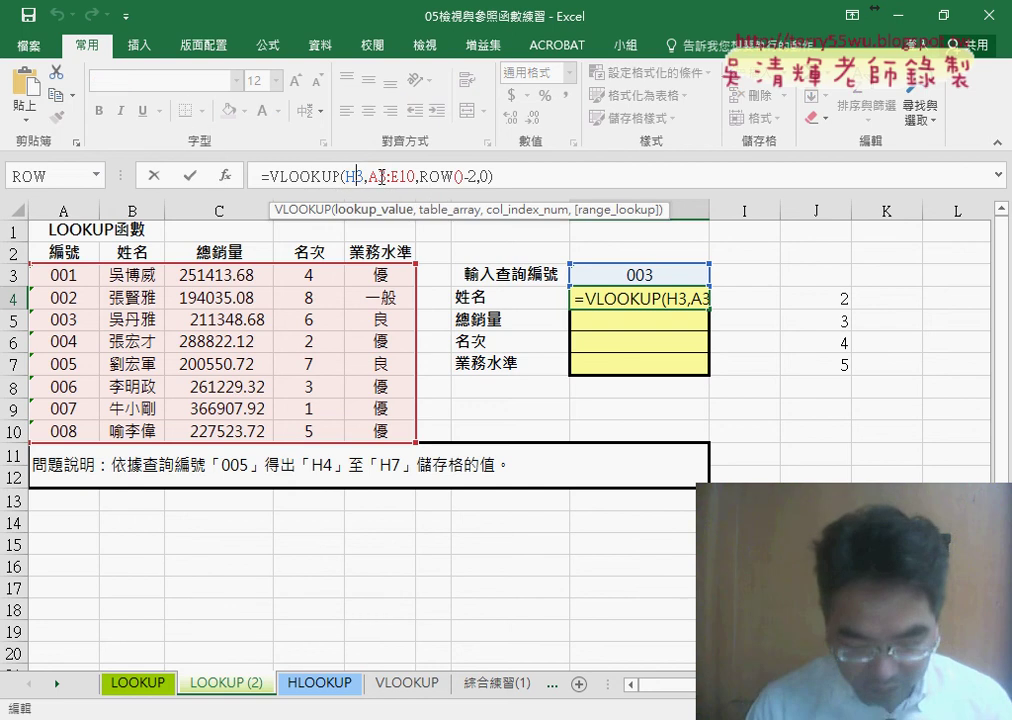
text($)
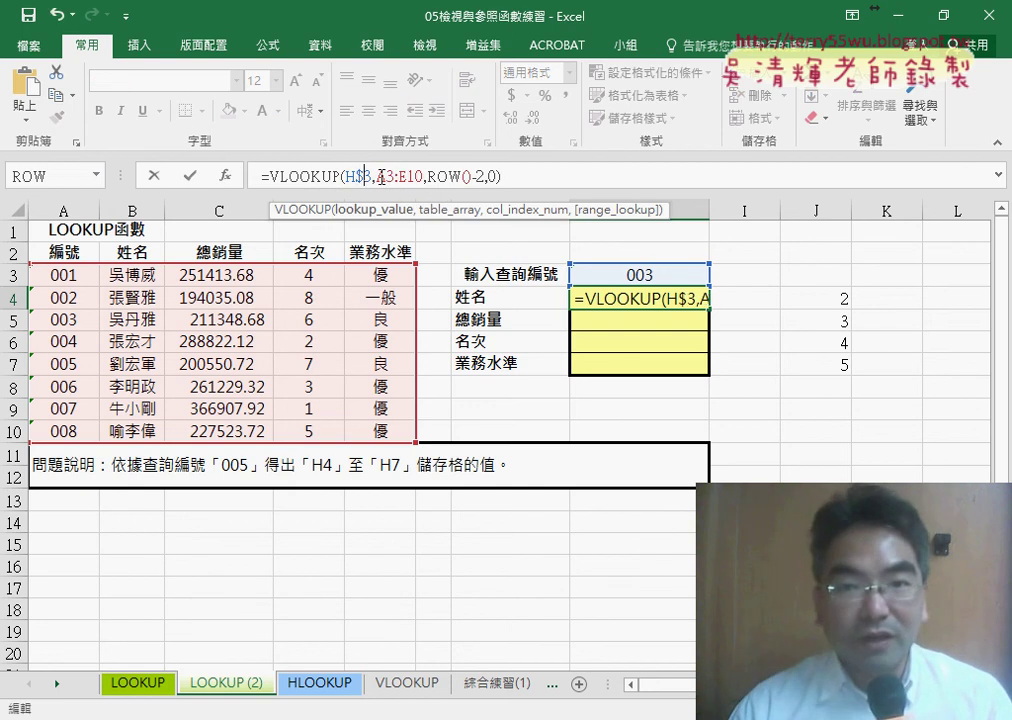
drag(378, 176, 422, 176)
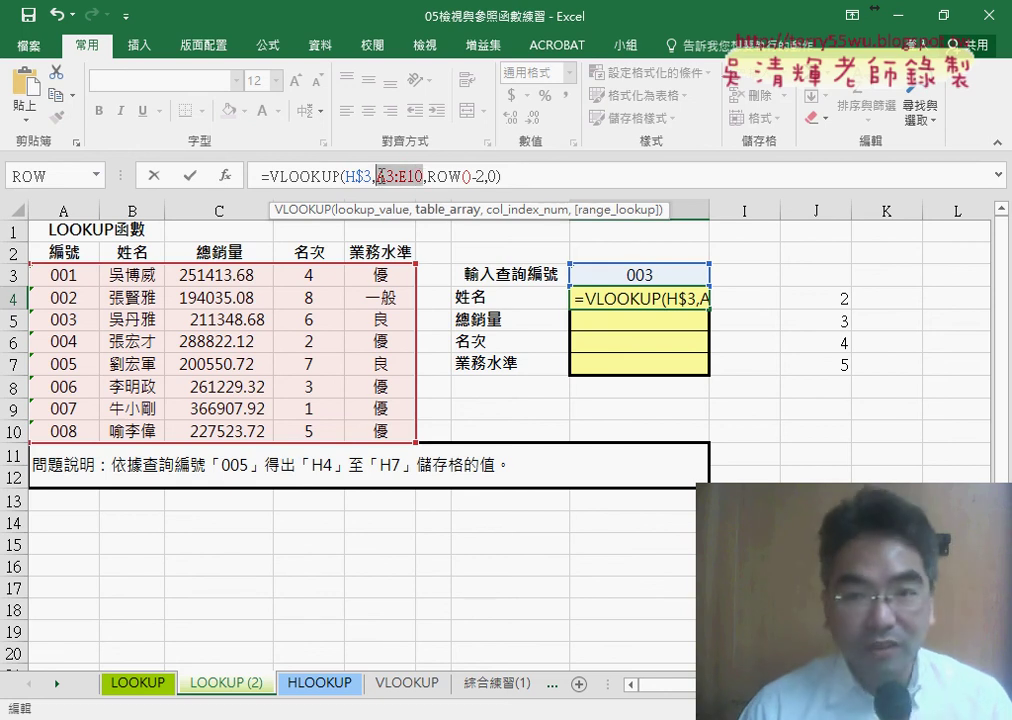
key(F4)
key(F4)
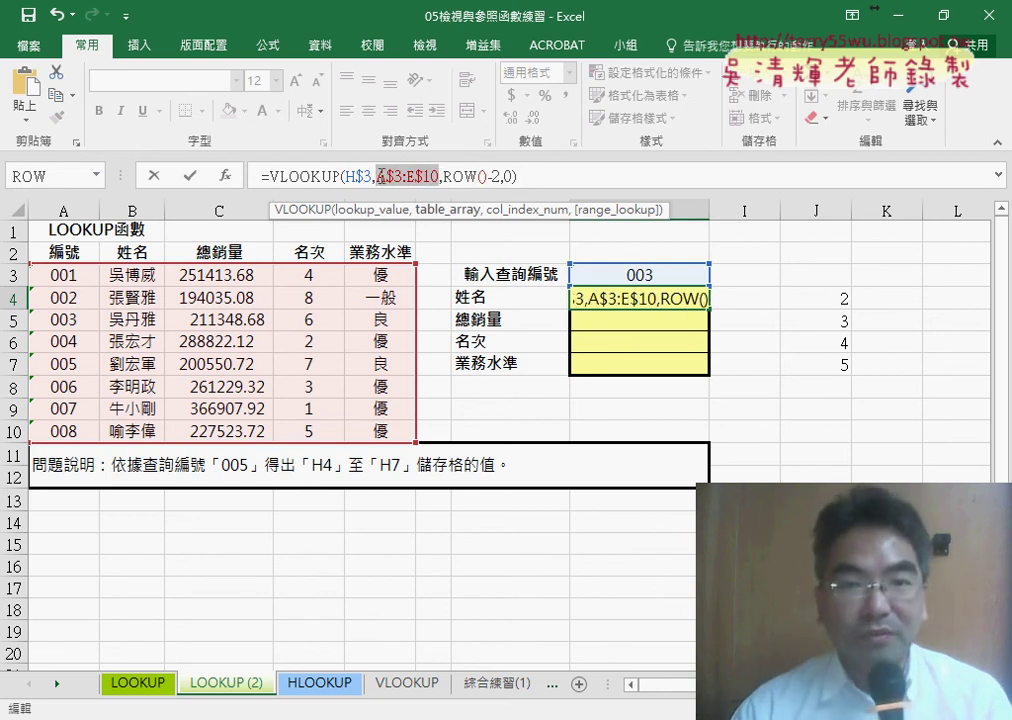
click(190, 176)
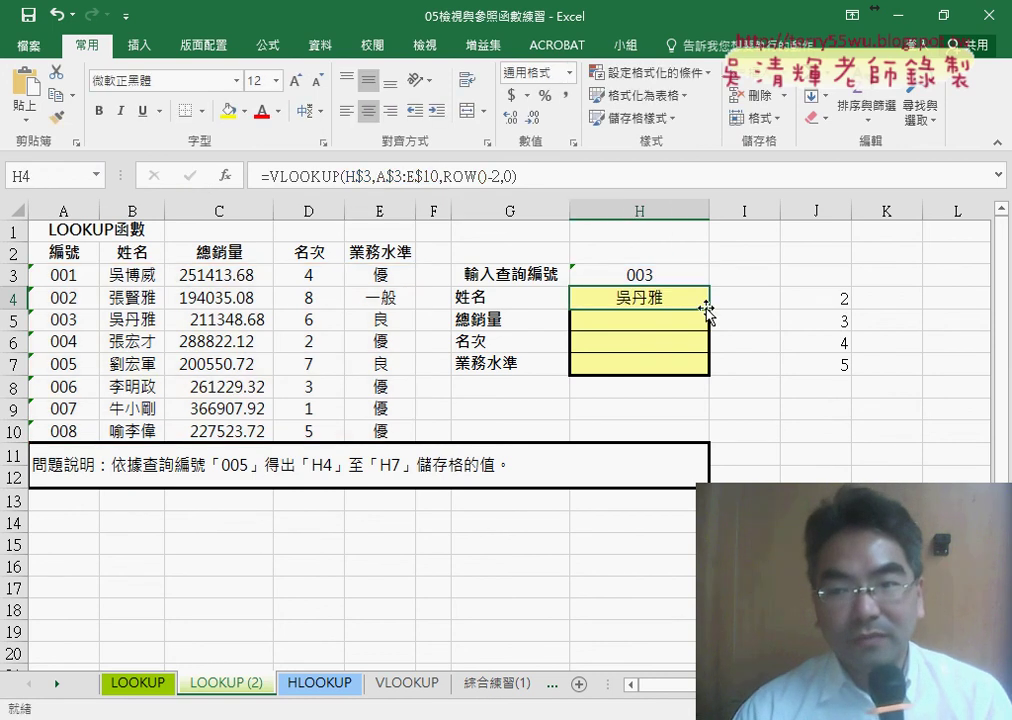
drag(707, 312, 710, 375)
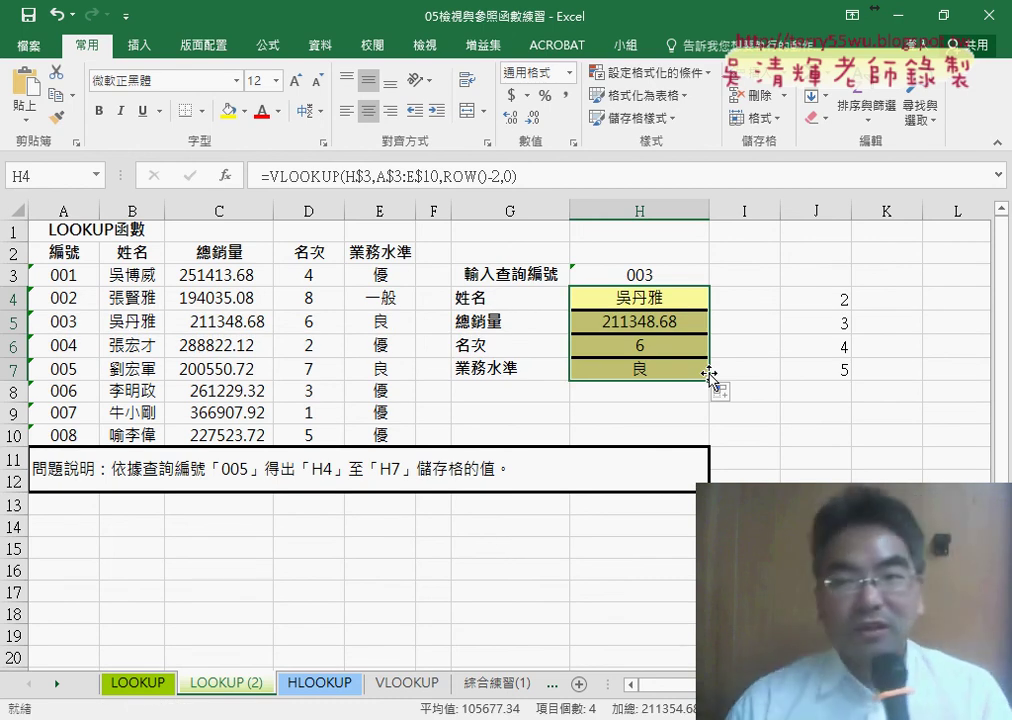
Change the lookup ID in H3 to 005 and compare the results with its table row
double_click(656, 274)
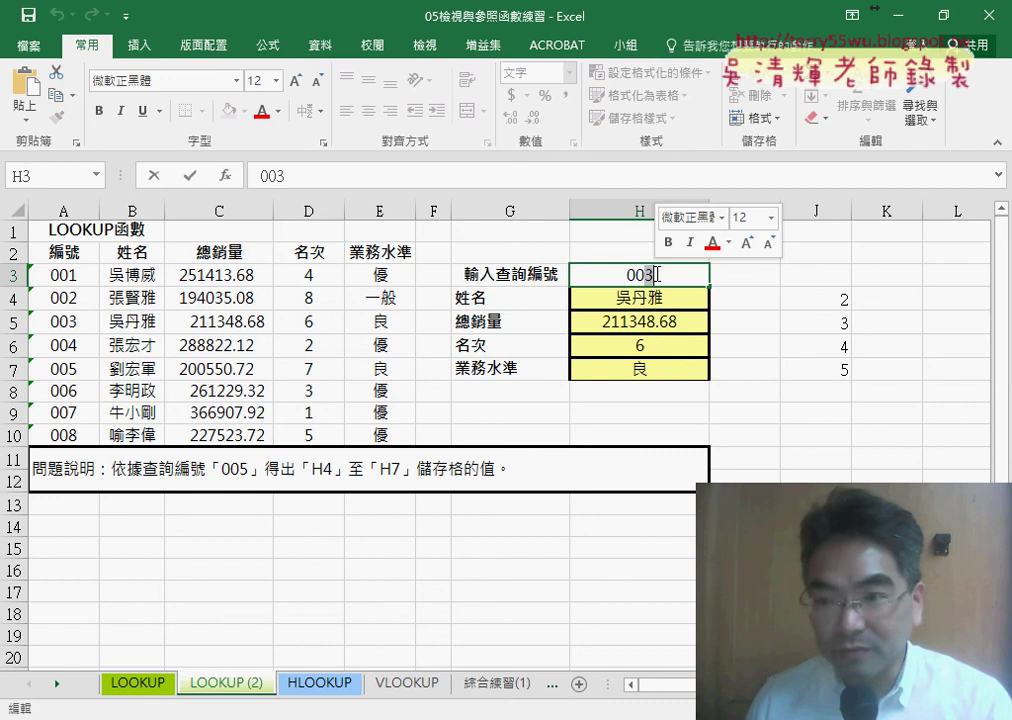
key(BackSpace)
text(5)
key(Return)
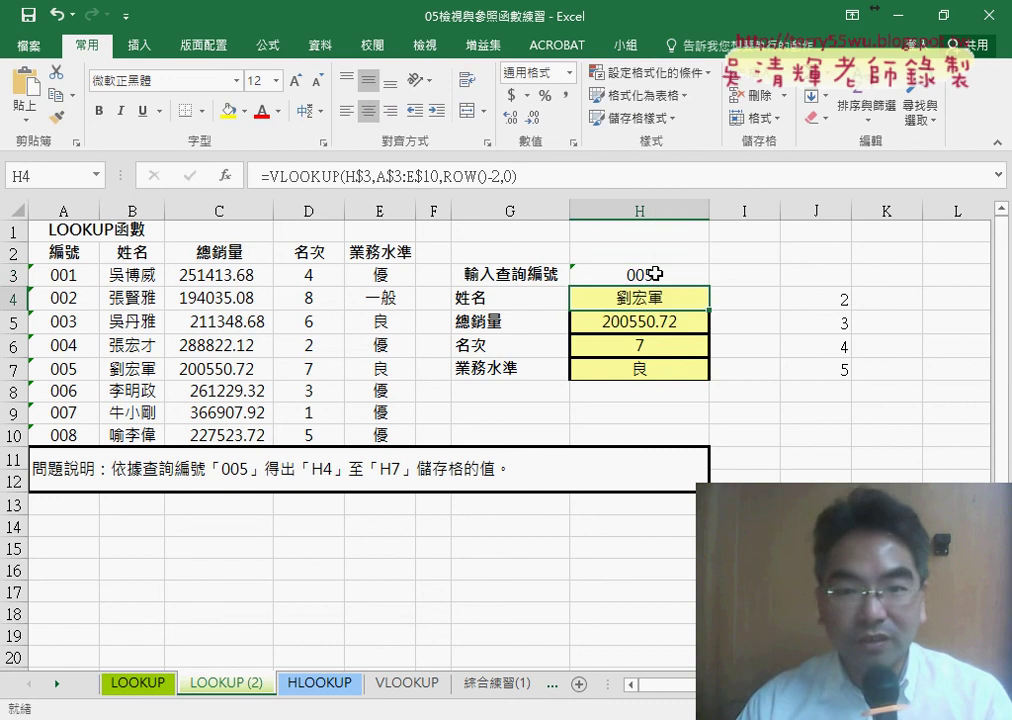
drag(192, 366, 380, 368)
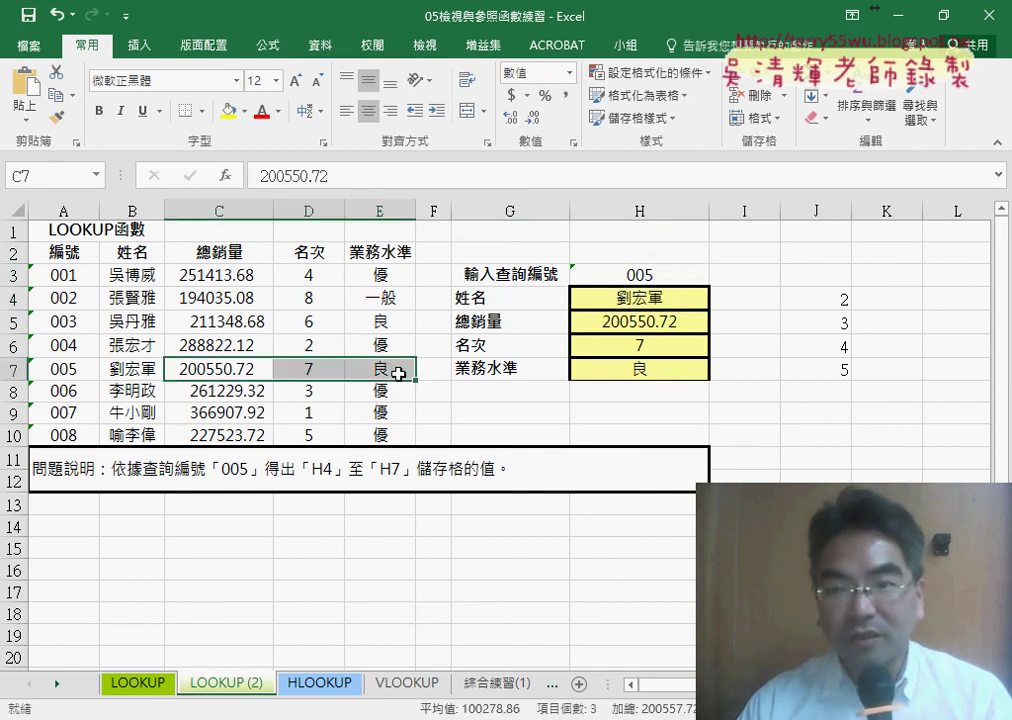
Change the lookup ID to the nonexistent 009, producing #N/A in H4:H7
double_click(653, 272)
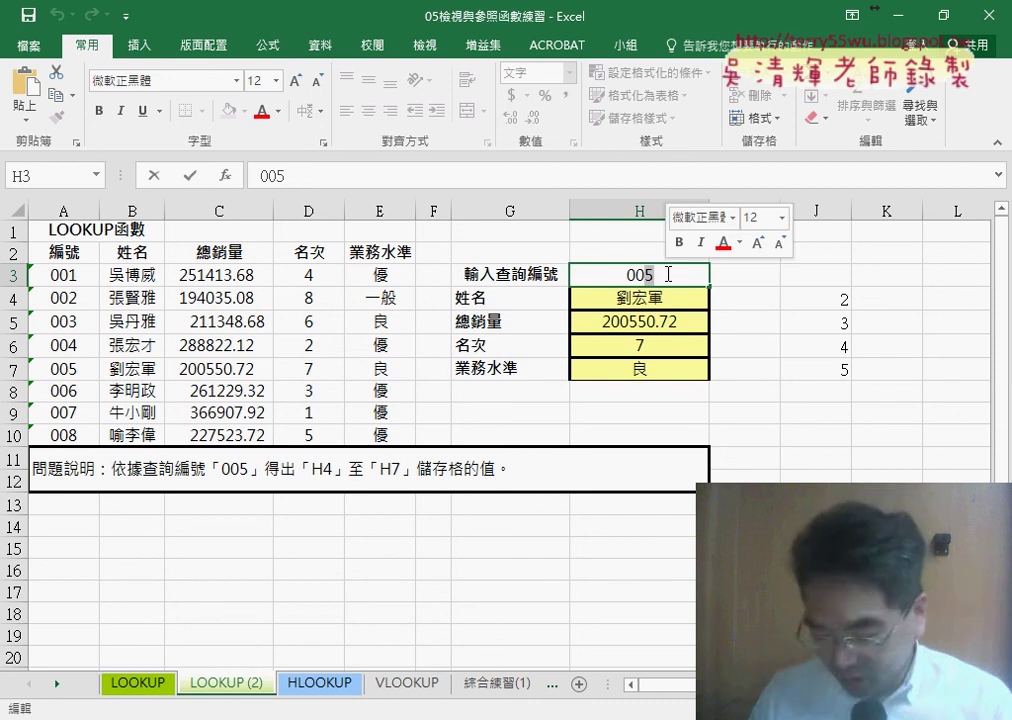
key(BackSpace)
text(9)
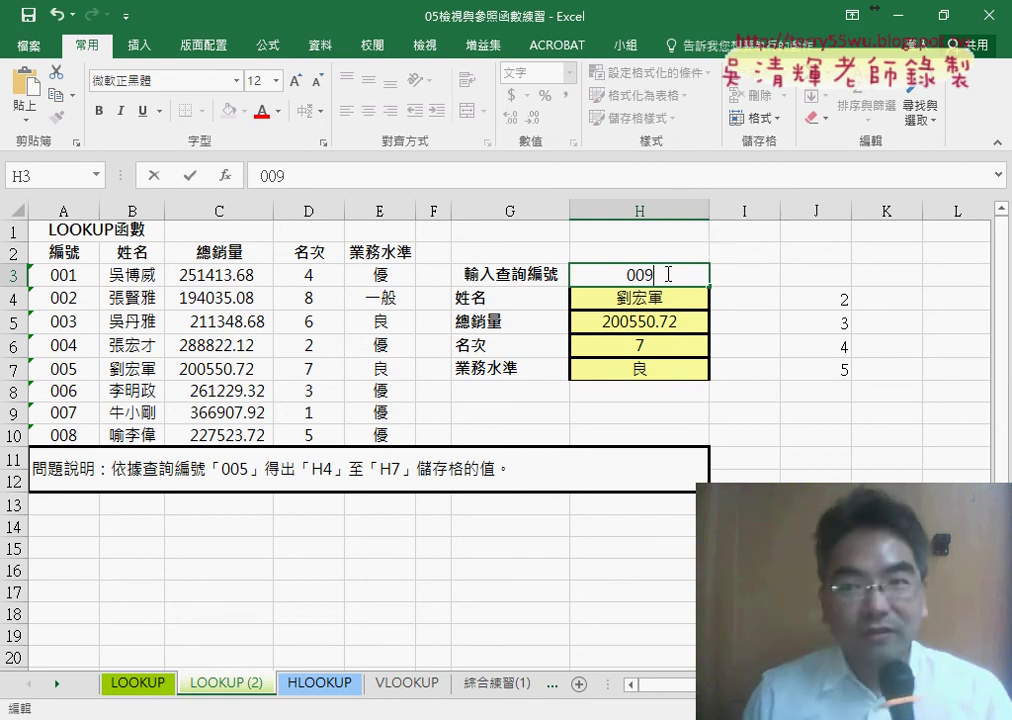
key(Return)
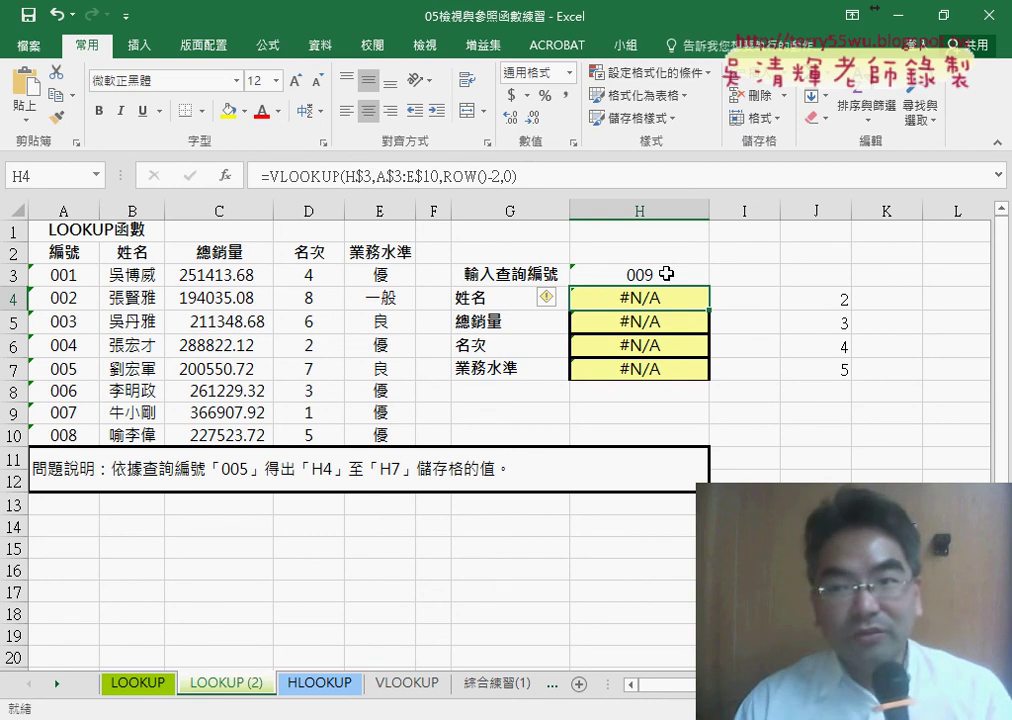
click(509, 177)
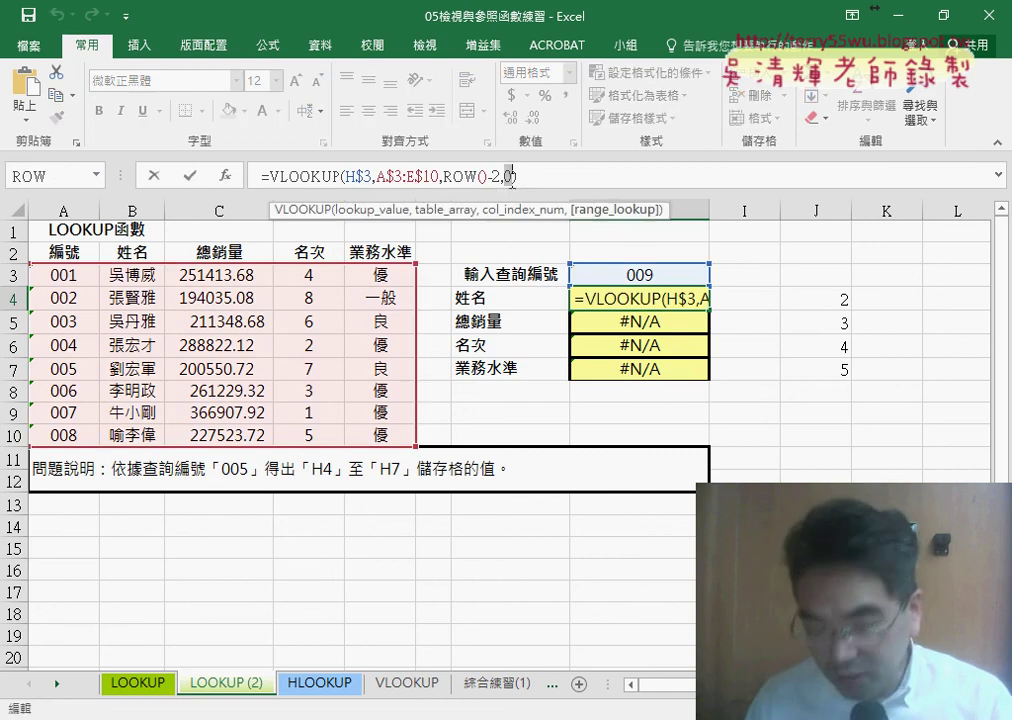
text(1)
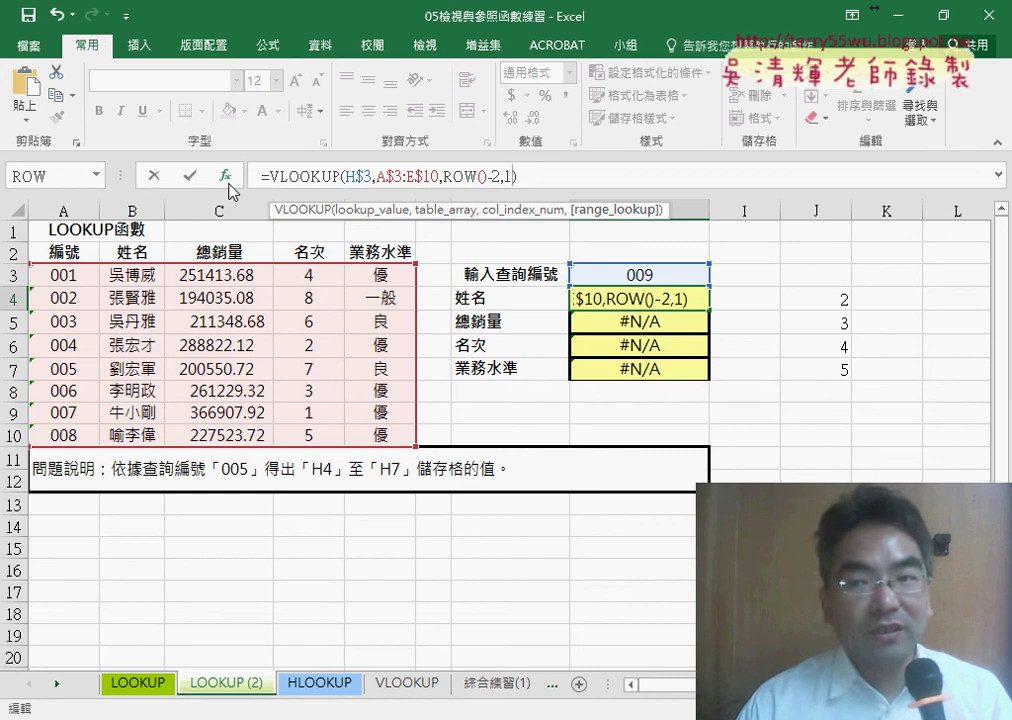
click(190, 176)
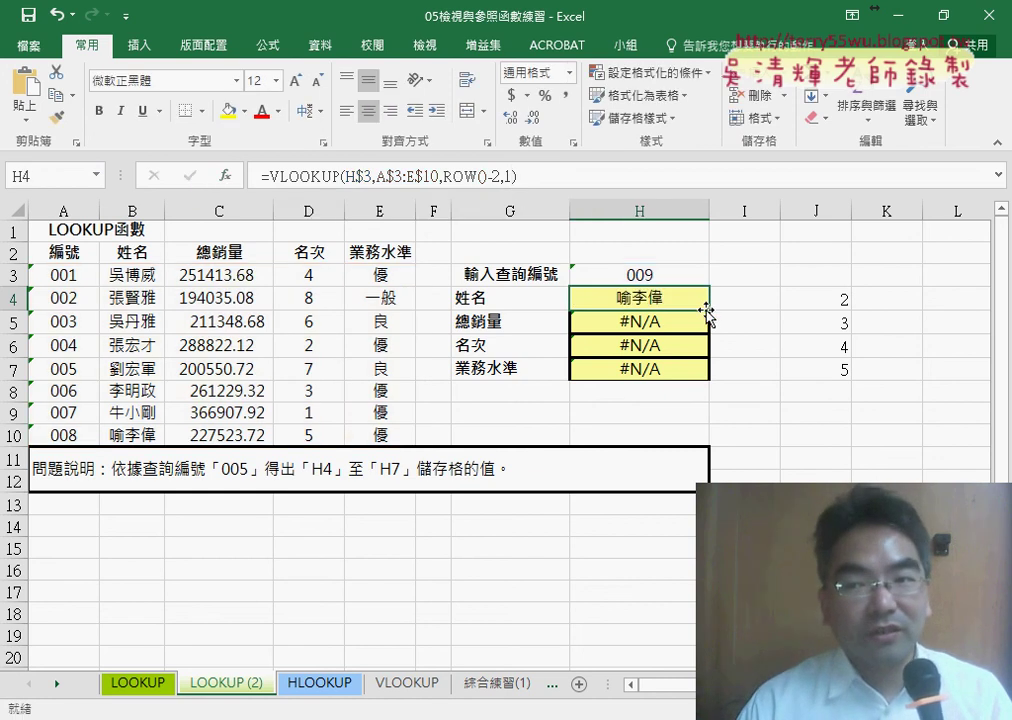
drag(708, 310, 718, 376)
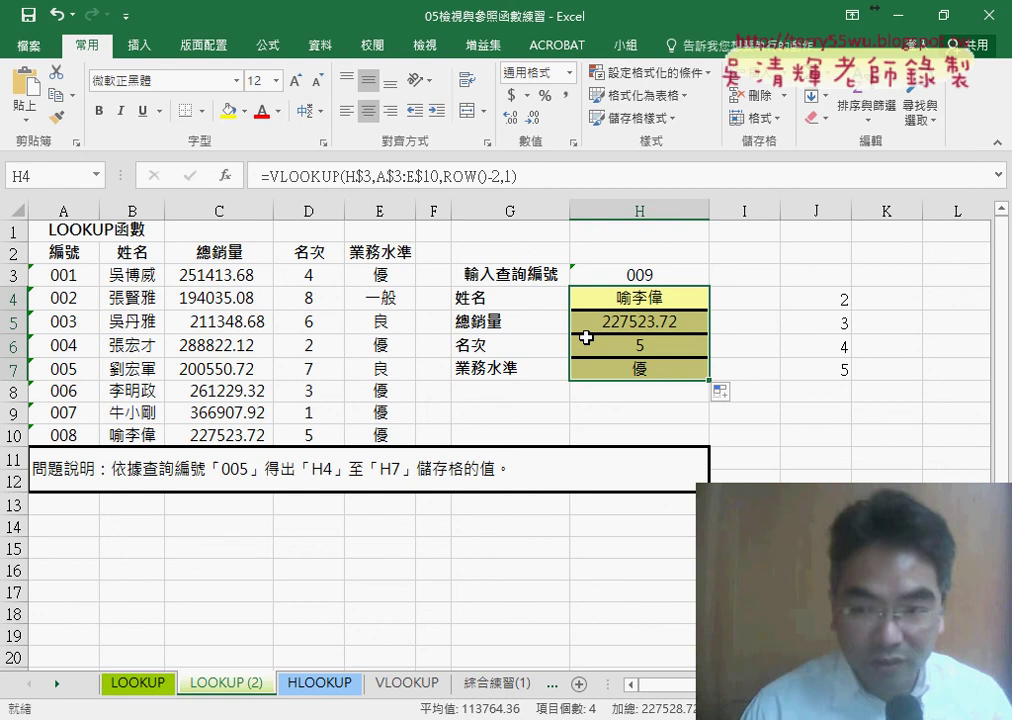
key(ctrl+z)
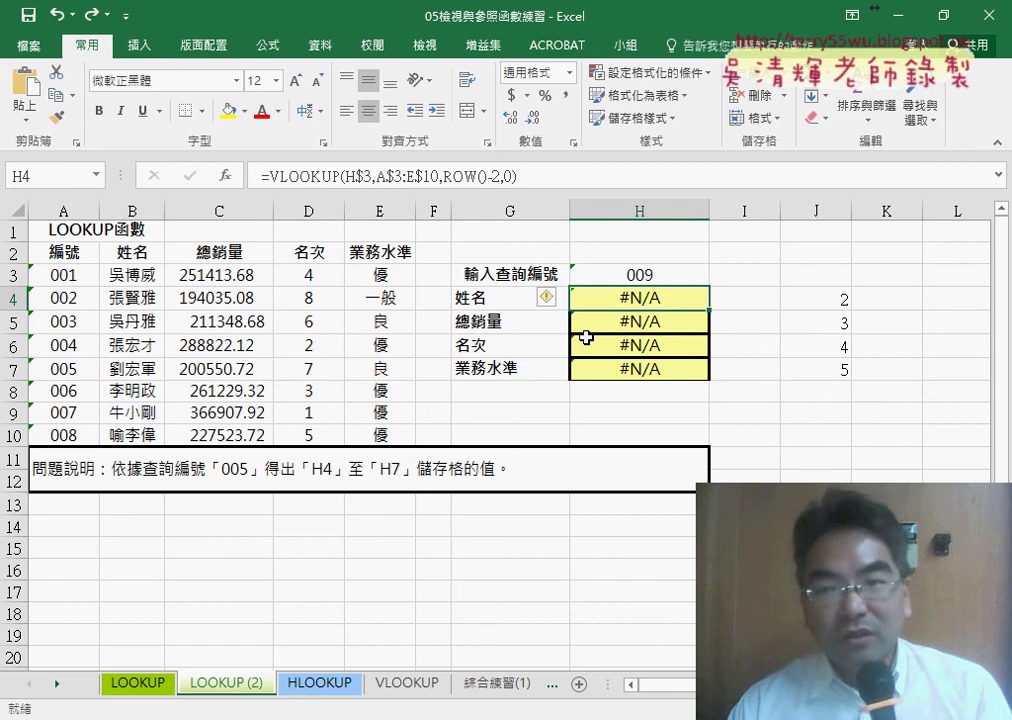
click(675, 278)
double_click(650, 274)
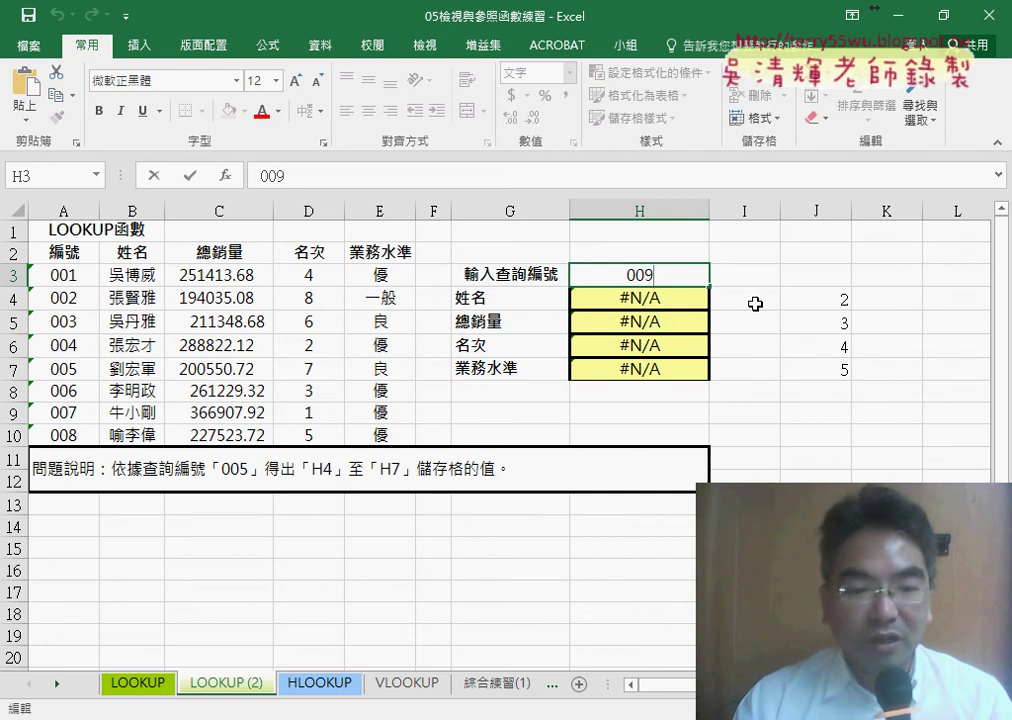
key(BackSpace)
text(3)
key(Return)
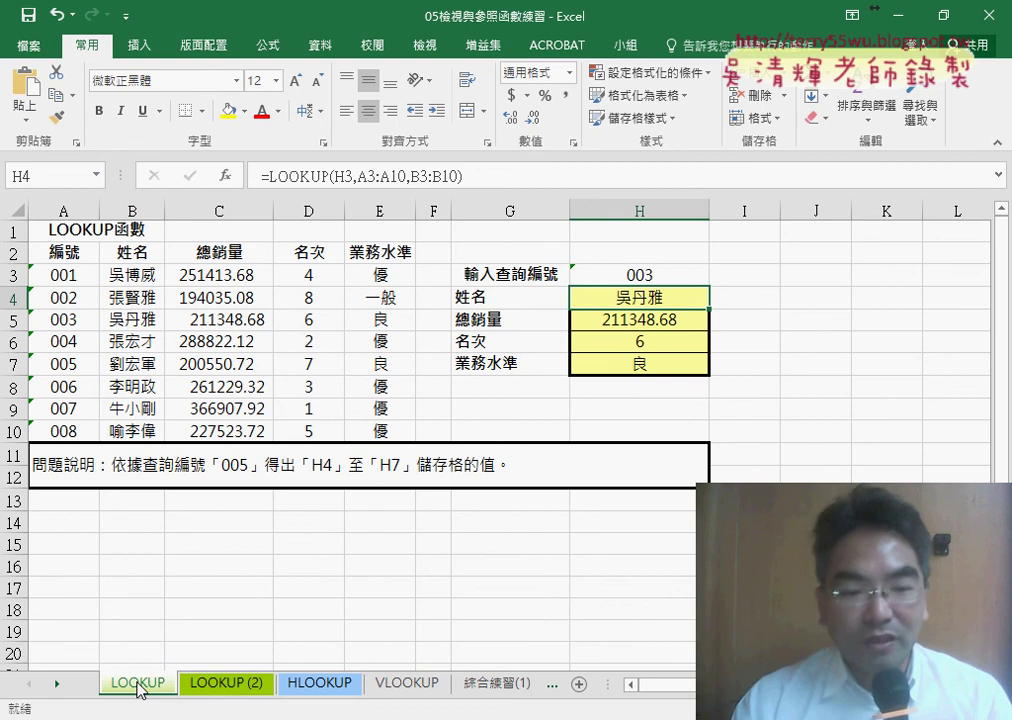
click(226, 685)
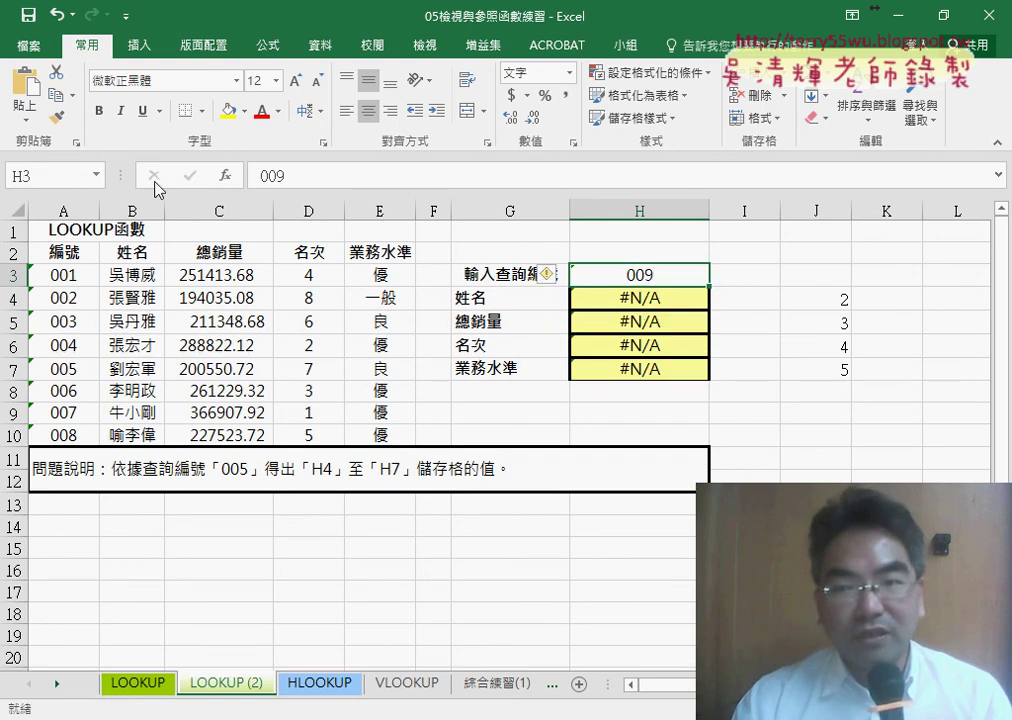
click(684, 298)
click(662, 280)
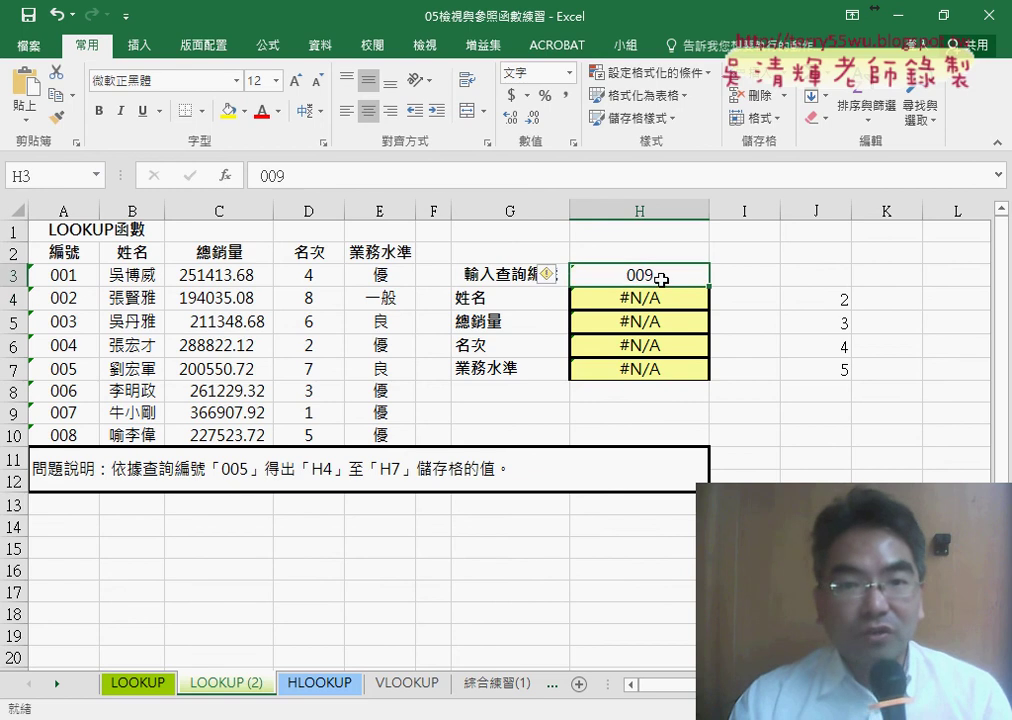
key(Down)
click(323, 178)
Open H4's VLOOKUP arguments and show the ROW()-2 column index evaluating to 2
click(225, 176)
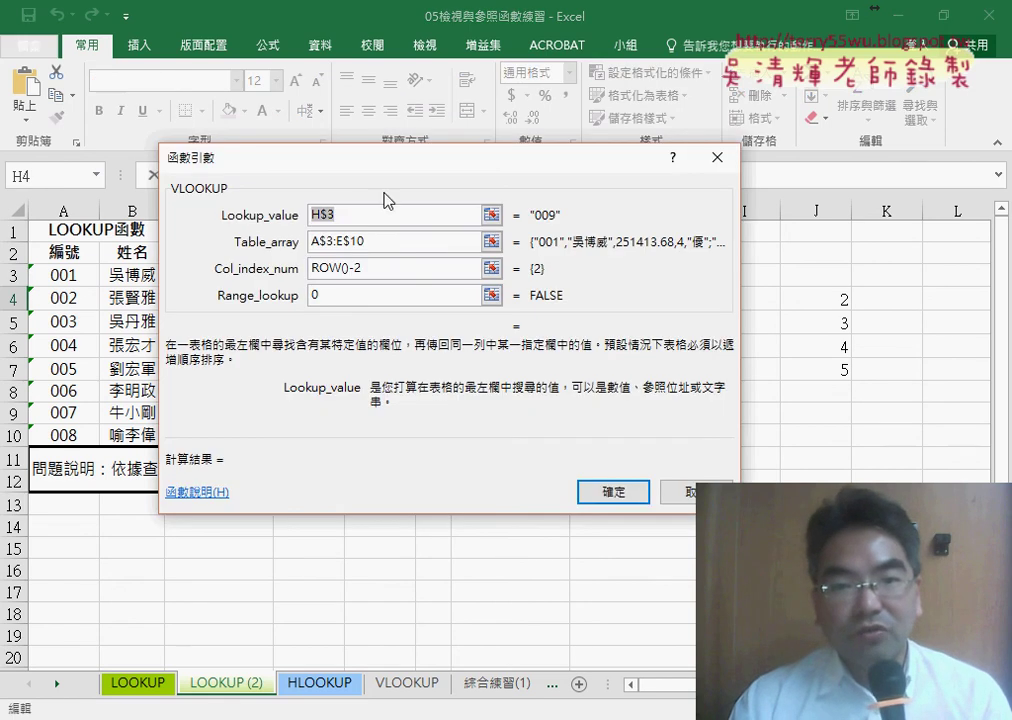
drag(388, 201, 343, 194)
click(318, 262)
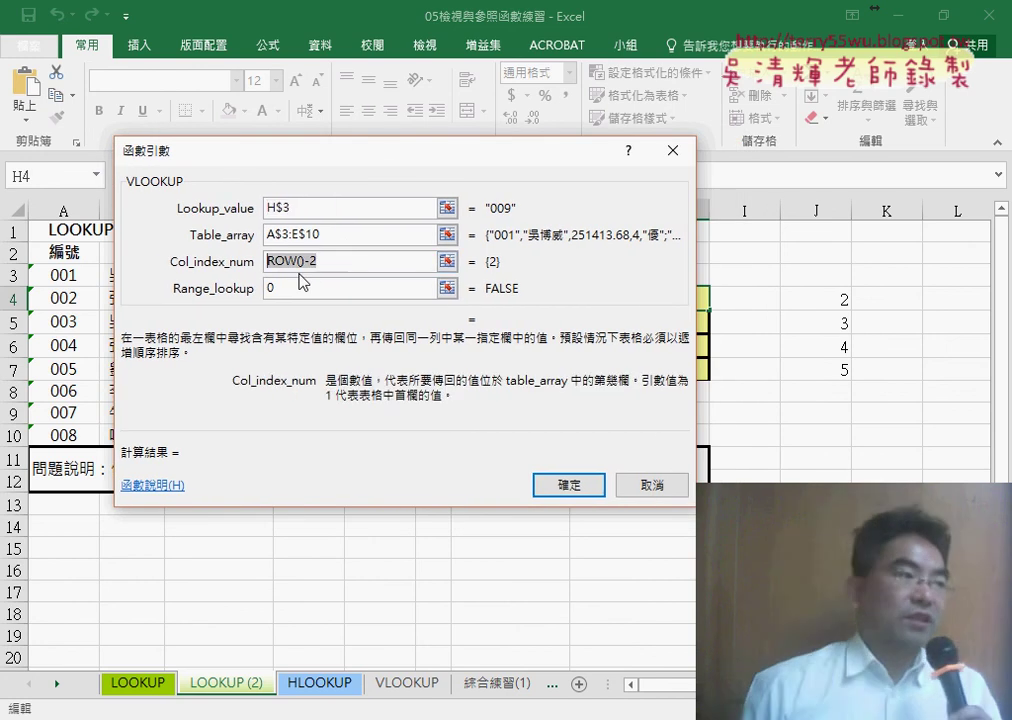